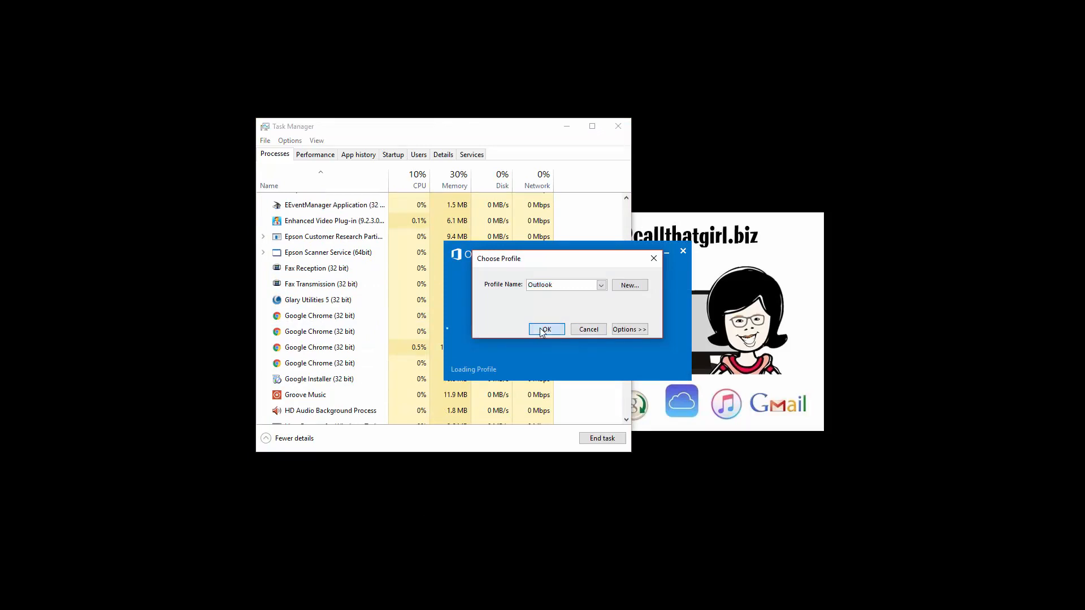
# Start Outlook with the Outlook profile, then minimize it to reveal Task Manager.
pyautogui.click(549, 329)
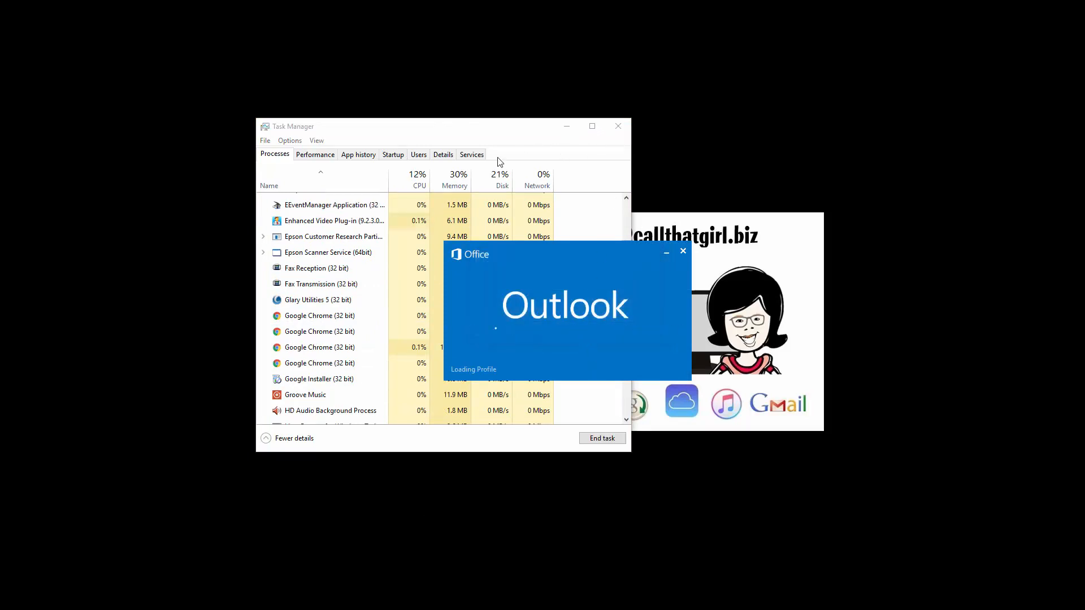
pyautogui.click(518, 134)
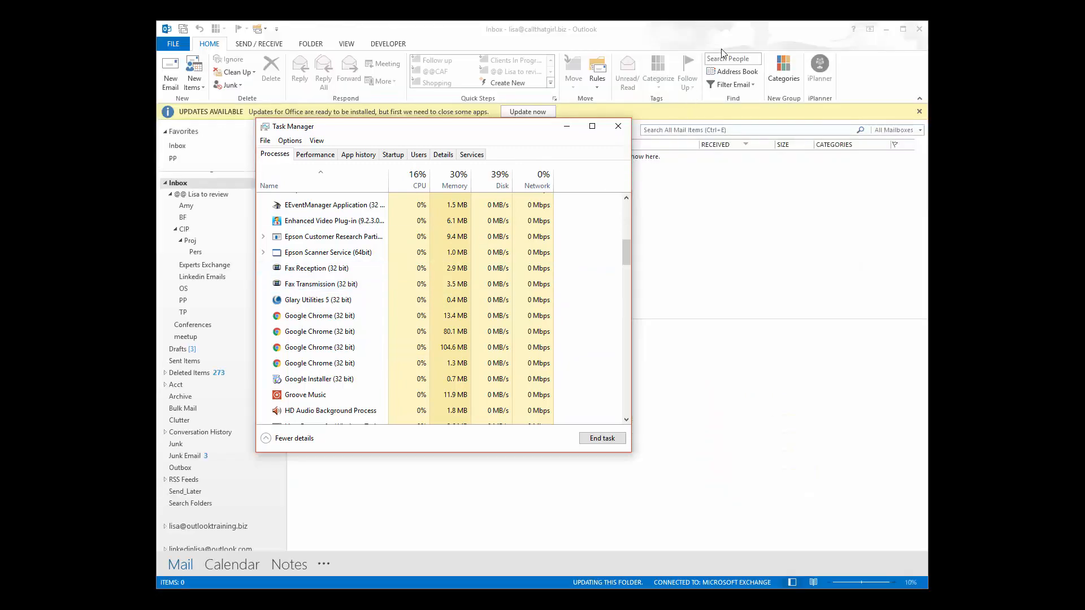
pyautogui.click(771, 29)
pyautogui.click(886, 28)
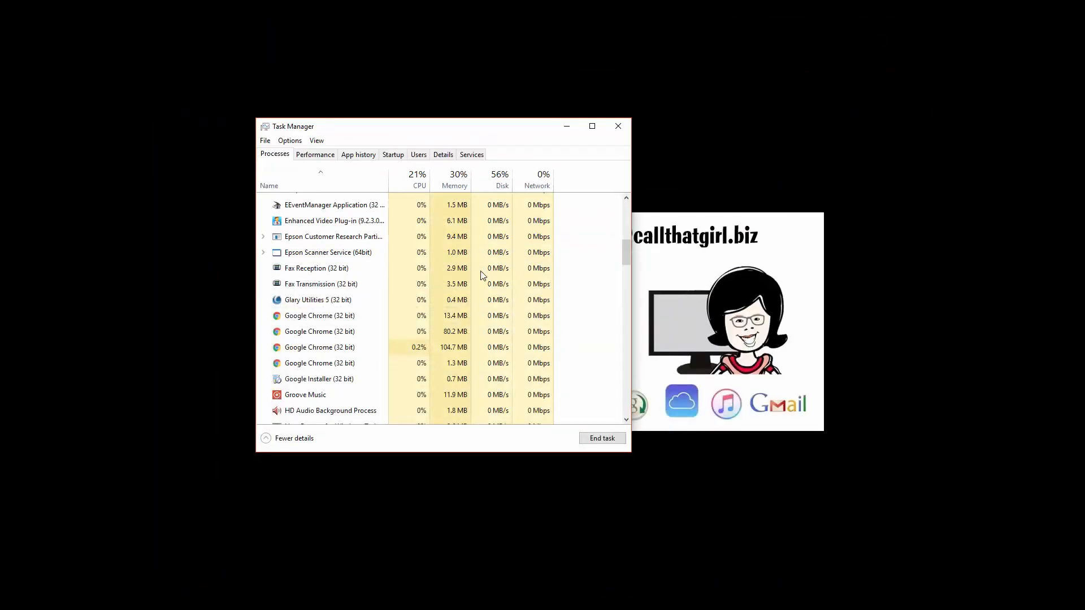
# Look through the Processes list and select Microsoft Office Click-to-Run.
pyautogui.scroll(3, 336, 281)
pyautogui.scroll(5, 335, 281)
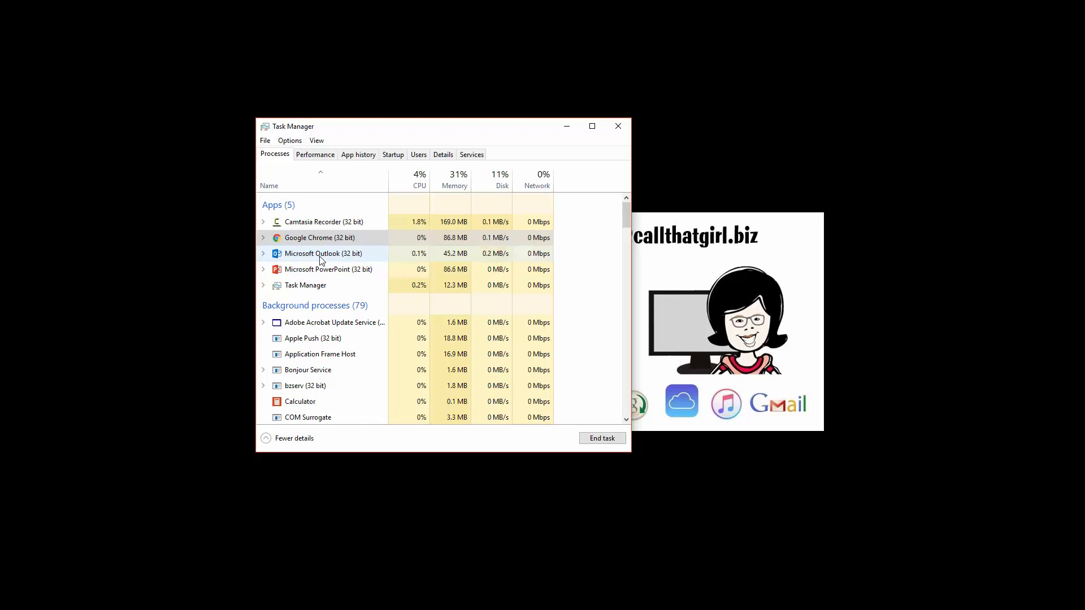
pyautogui.scroll(-6, 321, 261)
pyautogui.scroll(-4, 323, 321)
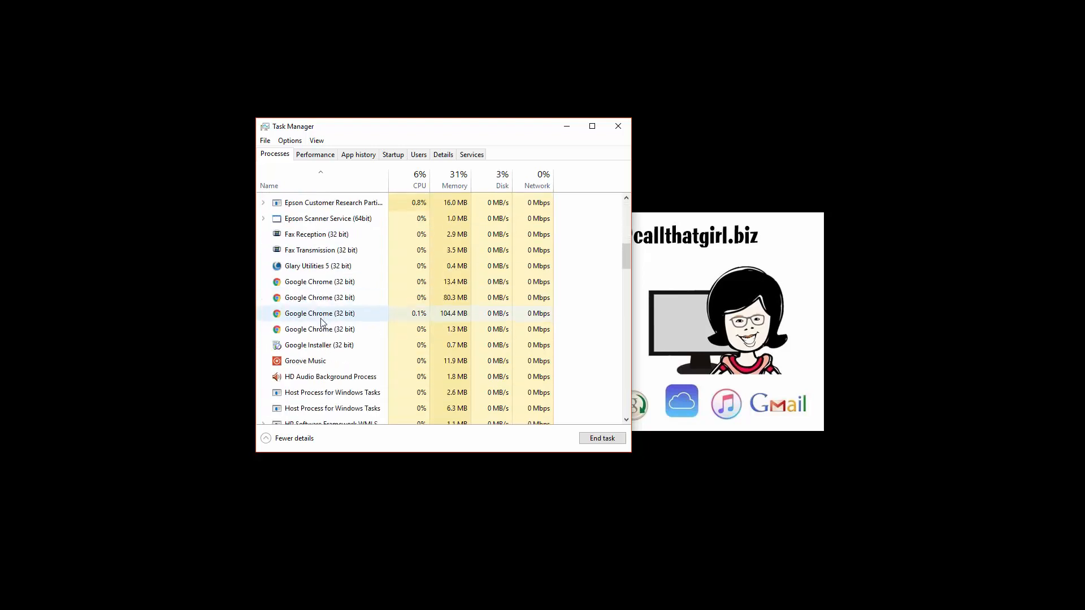
pyautogui.scroll(-5, 322, 322)
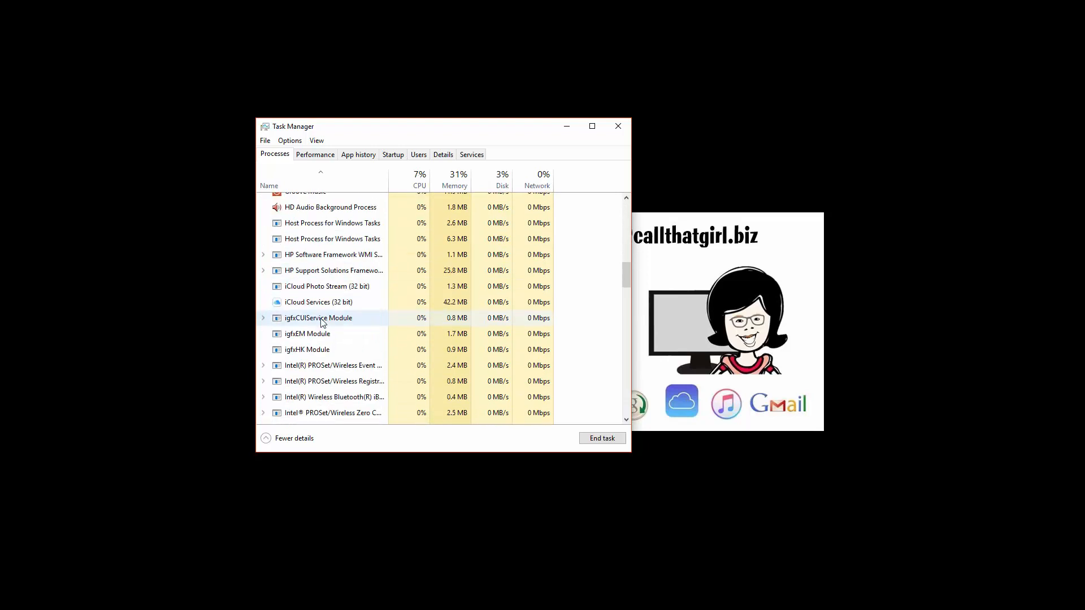
pyautogui.click(299, 337)
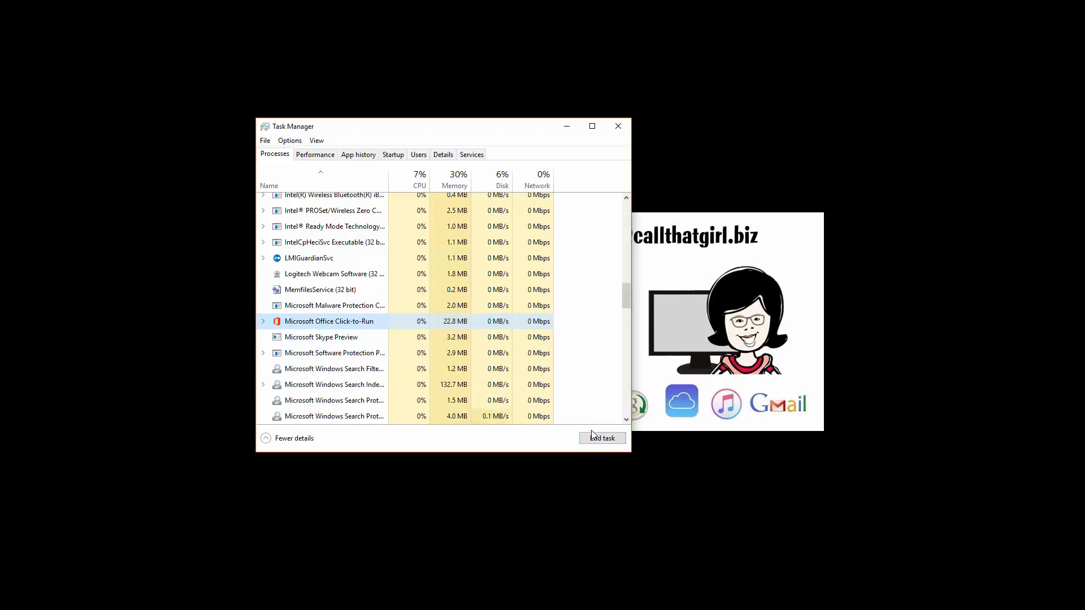
# Close Task Manager and cancel the Choose Profile dialog so Outlook stops loading.
pyautogui.click(618, 132)
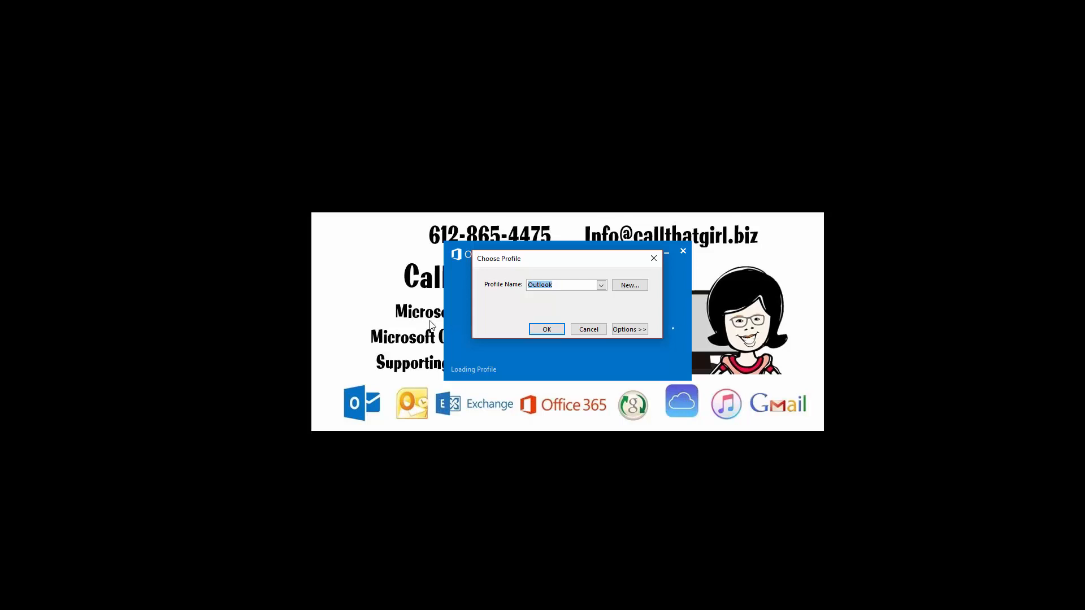
pyautogui.click(589, 329)
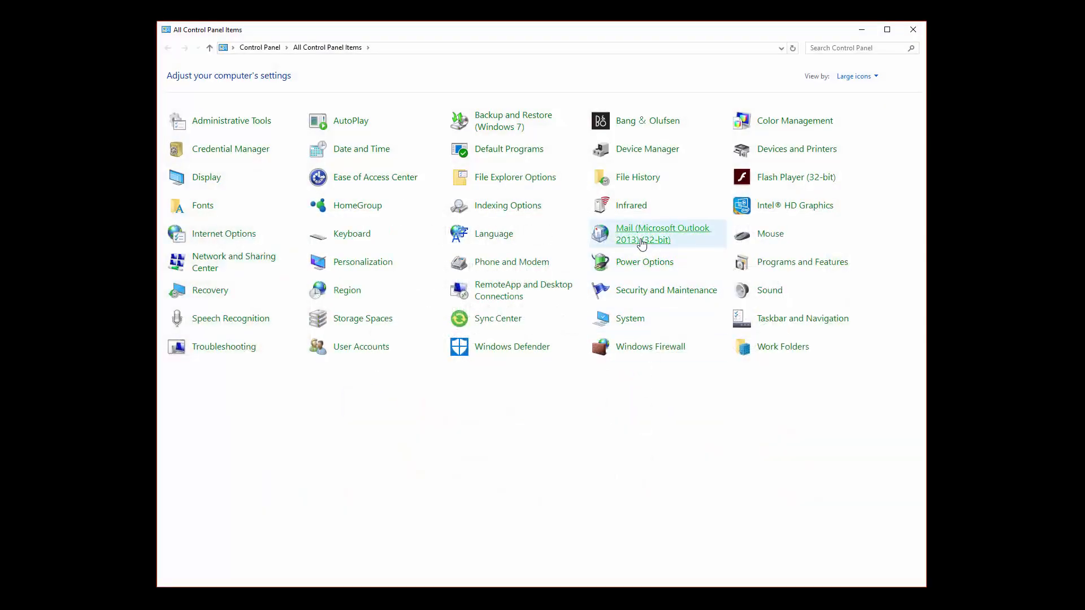
# From the Mail item, open the Outlook profile's setup and its E-mail Accounts settings.
pyautogui.click(641, 243)
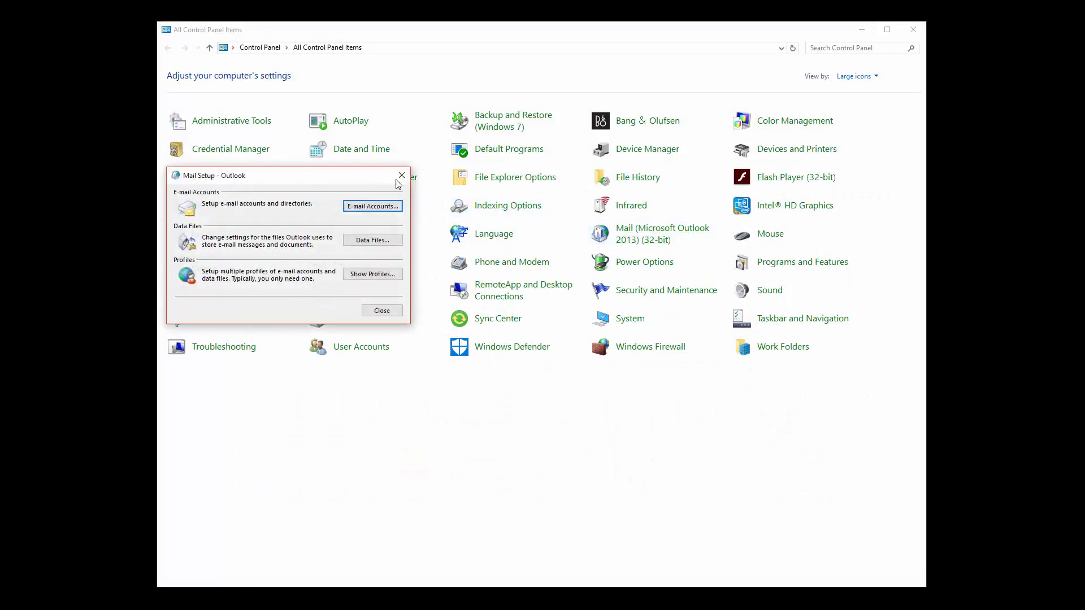
pyautogui.moveTo(376, 176); pyautogui.dragTo(564, 206)
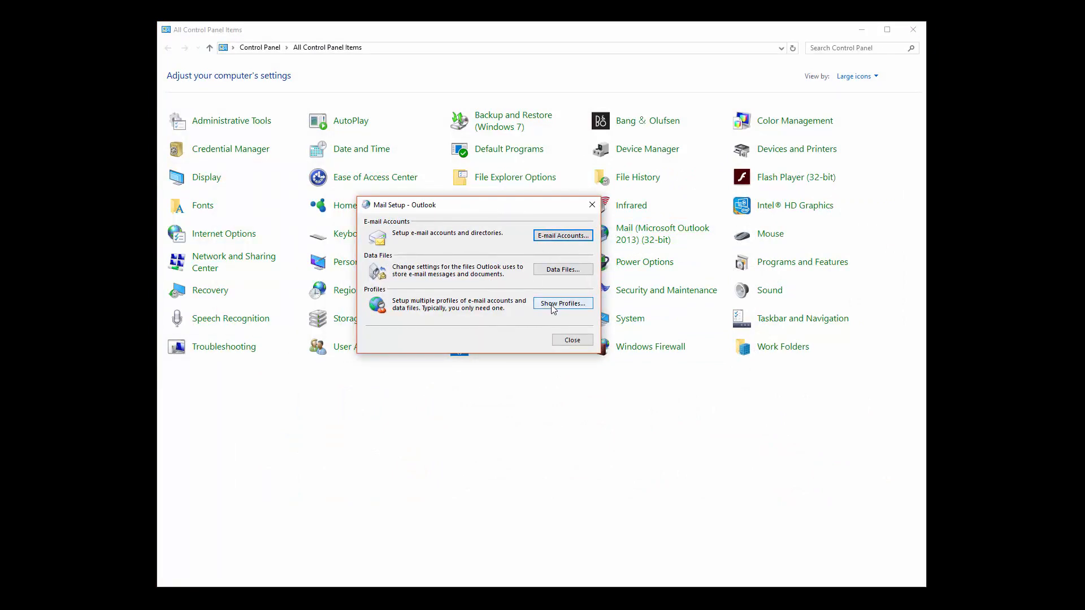
pyautogui.click(552, 308)
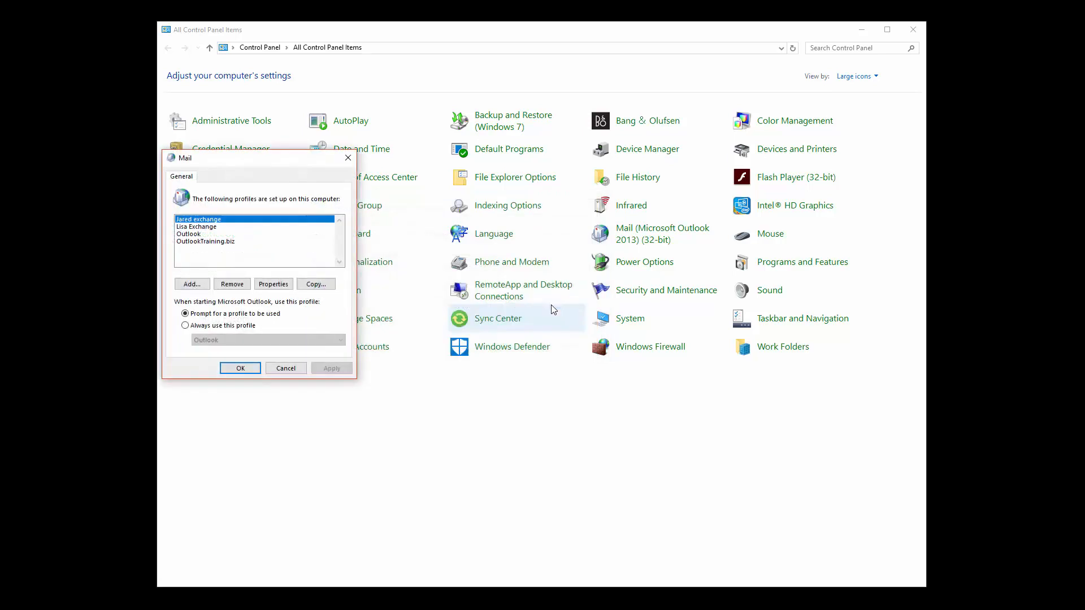
pyautogui.moveTo(306, 165); pyautogui.dragTo(558, 169)
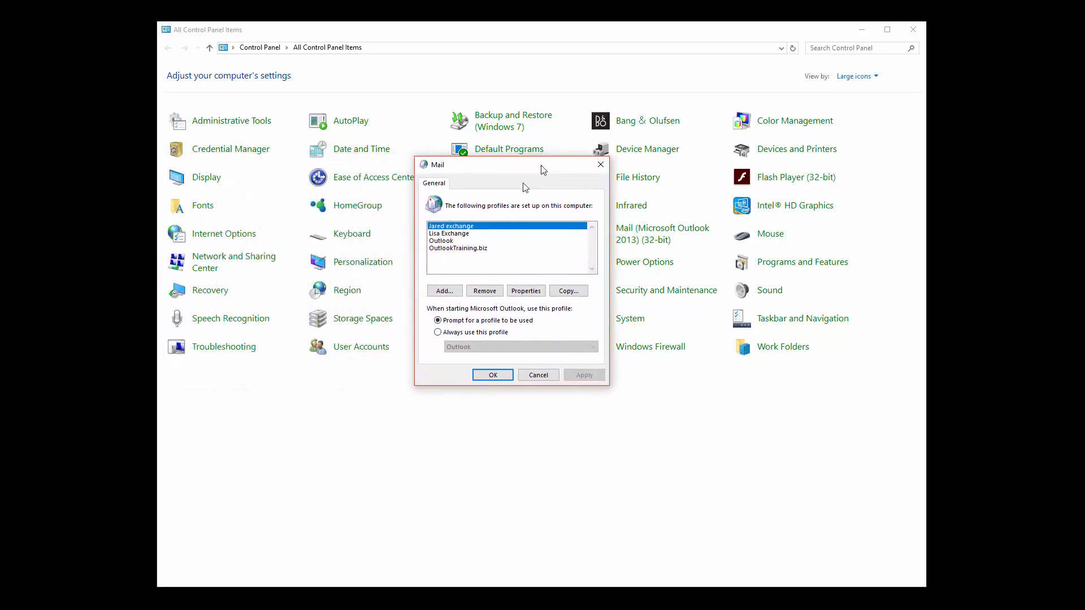
pyautogui.click(455, 242)
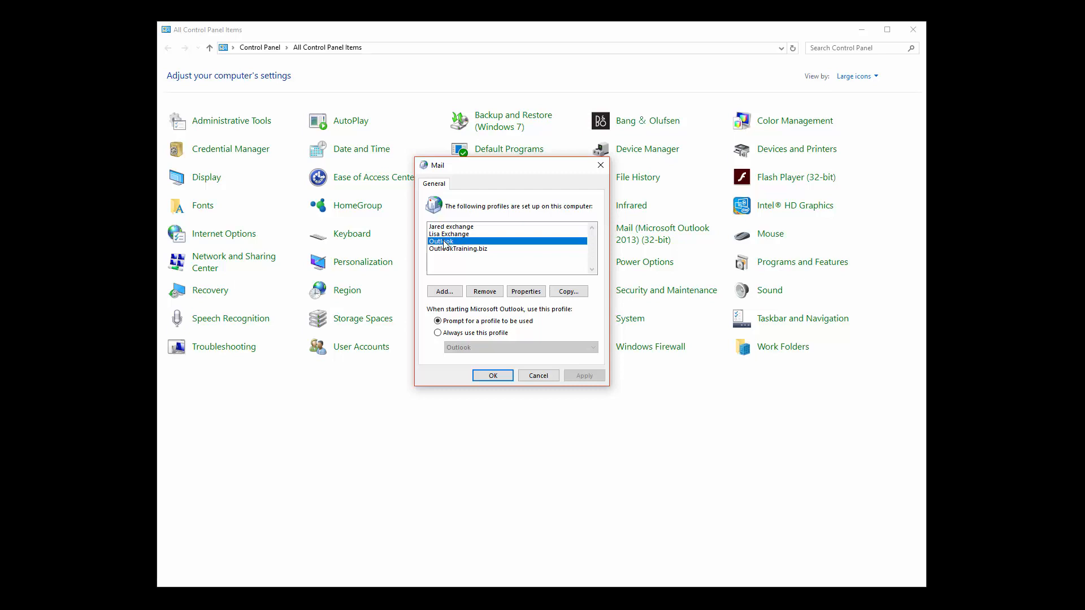
pyautogui.doubleClick(443, 244)
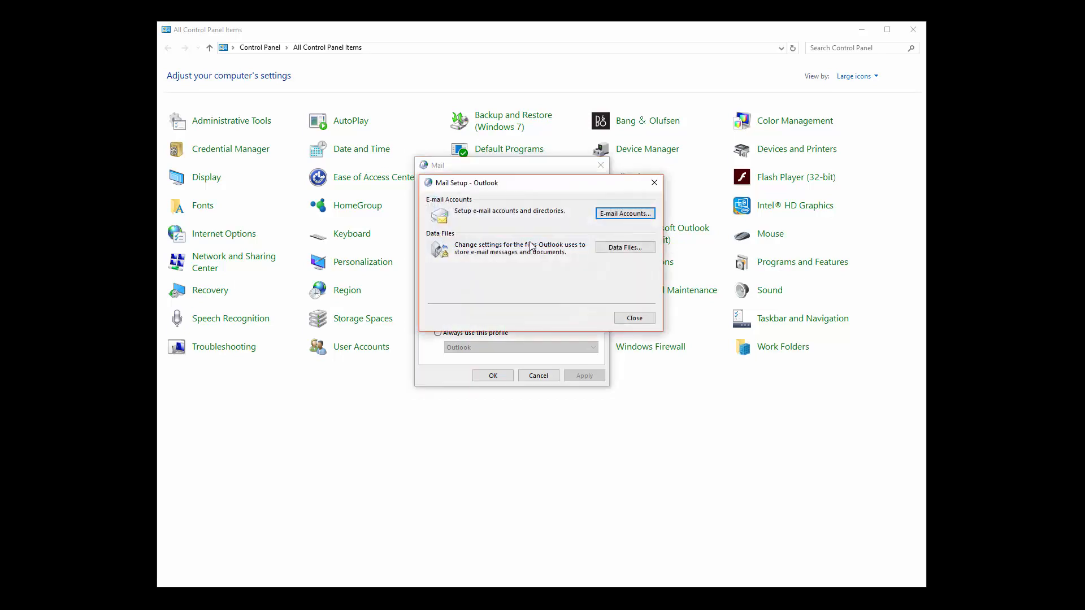
pyautogui.click(612, 218)
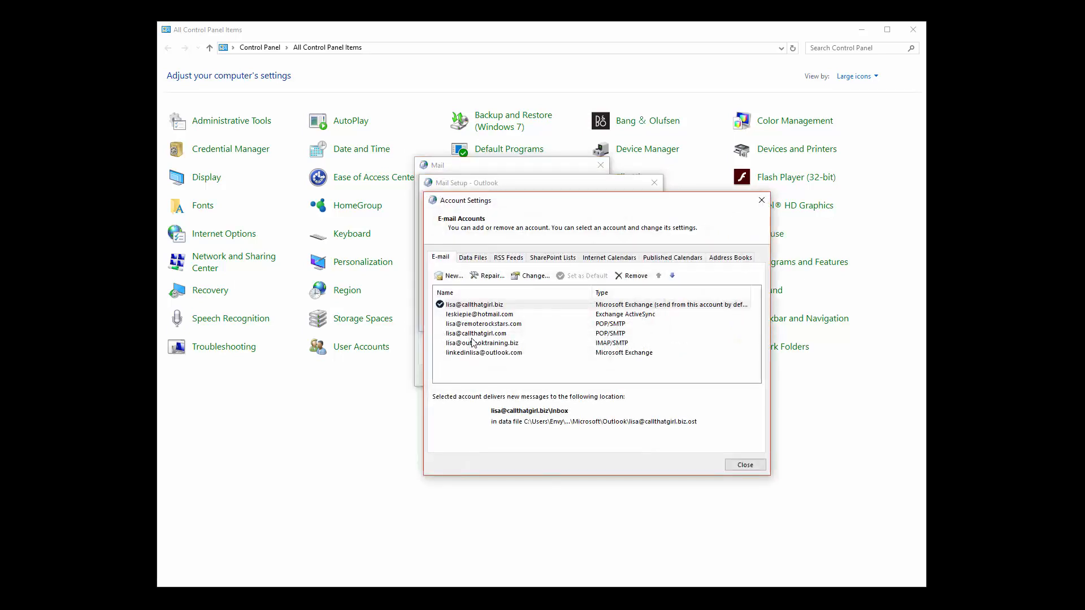
# On the Data Files list, select the ctg backup file, then the default account's data file.
pyautogui.click(497, 306)
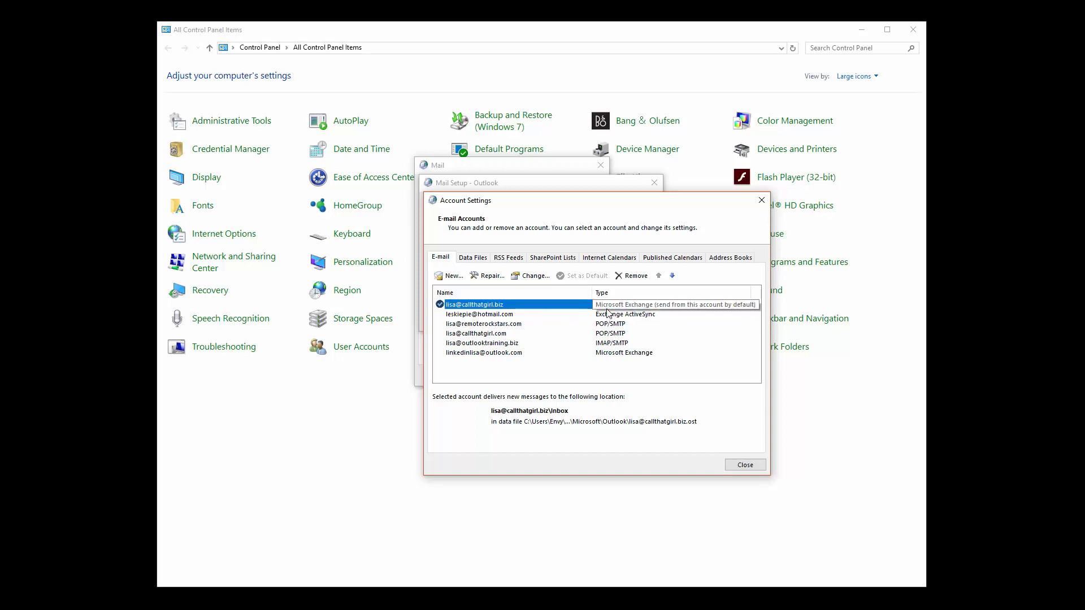
pyautogui.click(473, 258)
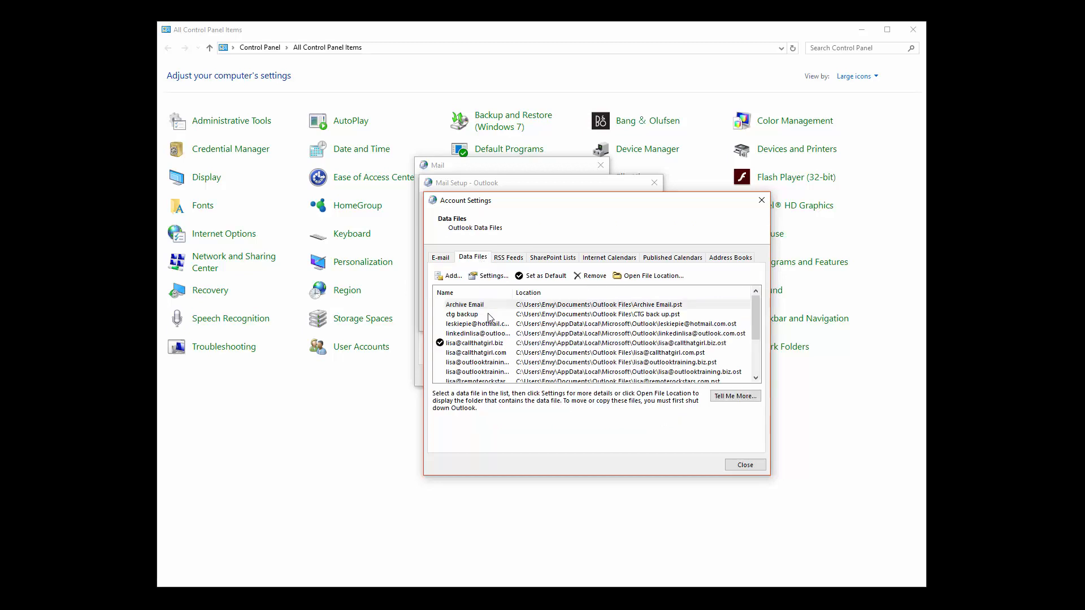
pyautogui.click(488, 314)
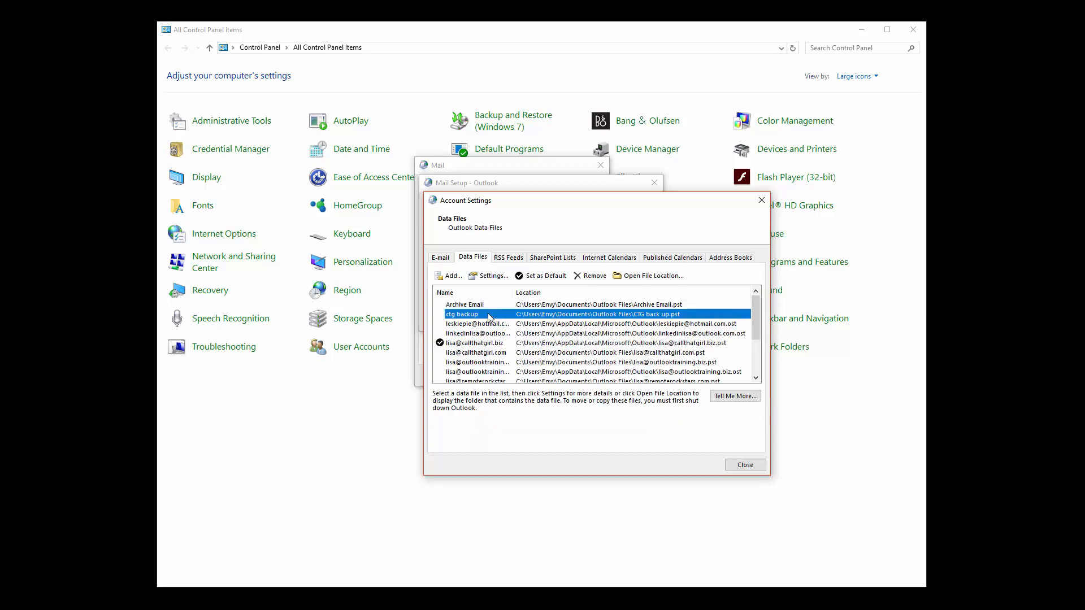
pyautogui.click(486, 343)
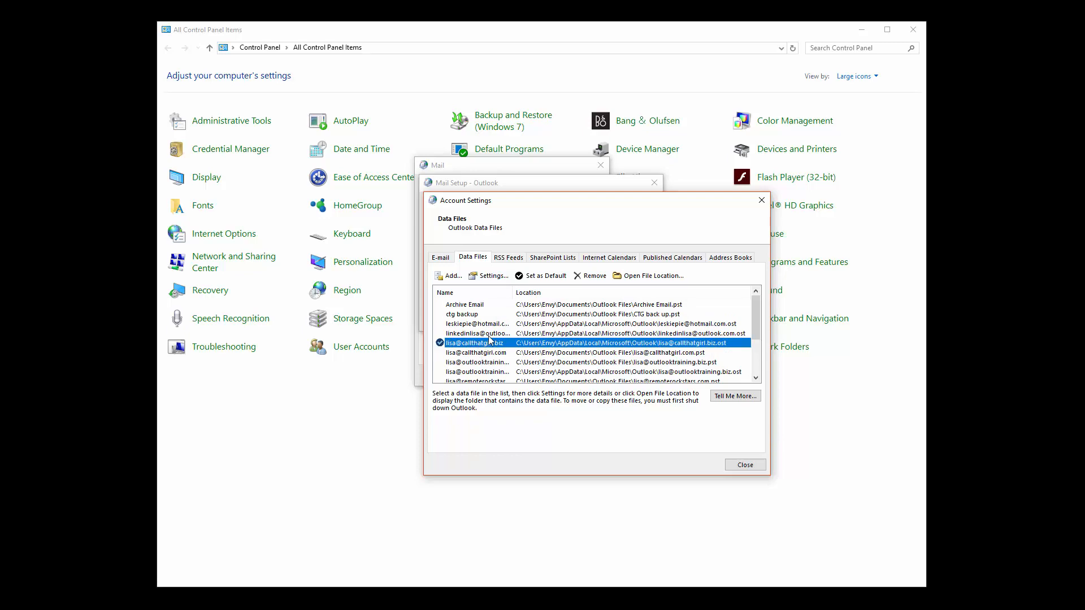
# View the default data file's folder in Explorer, then close Explorer, Account Settings and Mail Setup.
pyautogui.click(632, 277)
pyautogui.scroll(-2, 506, 348)
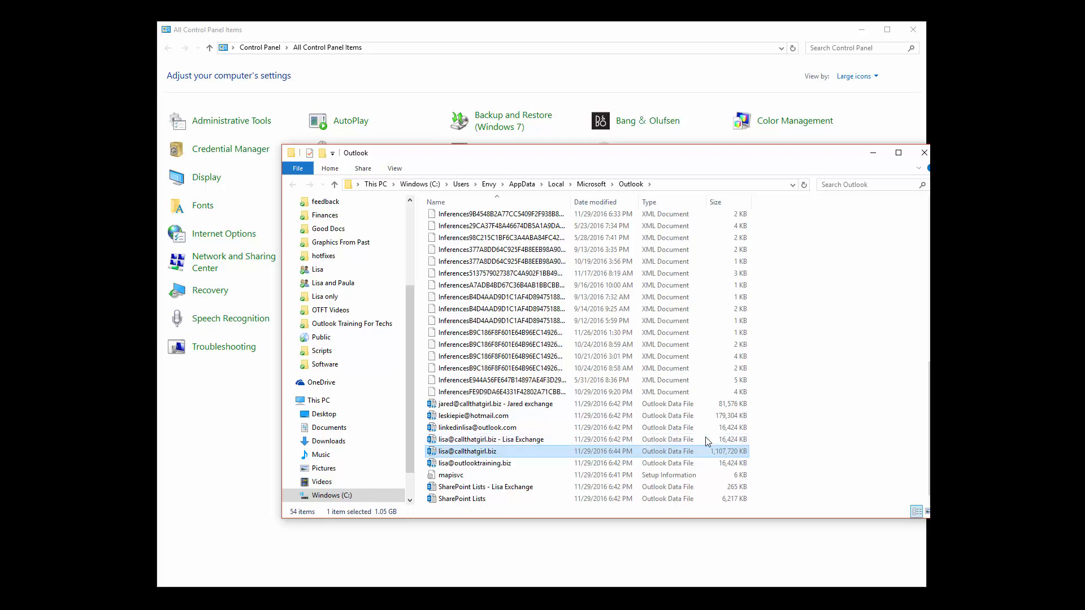
pyautogui.click(924, 153)
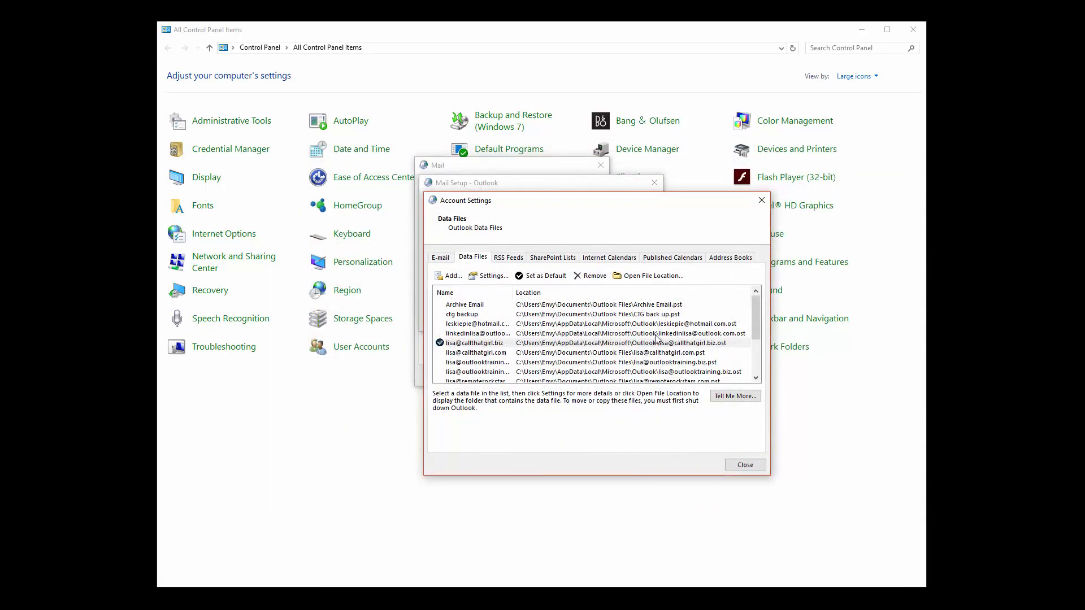
pyautogui.click(744, 464)
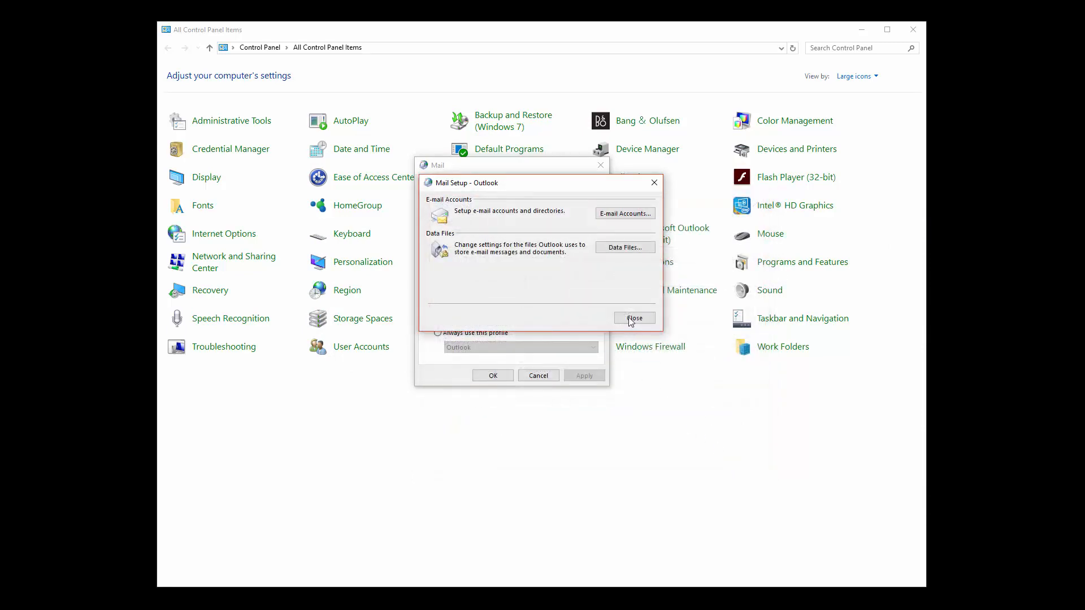
pyautogui.click(654, 183)
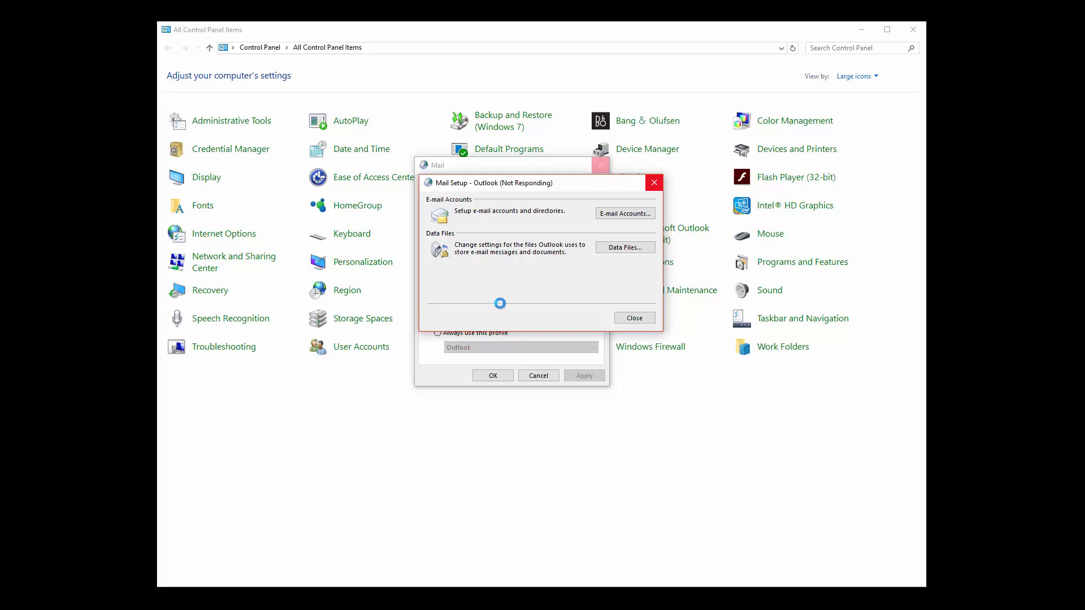
# End the hung Windows host process (Rundll32) from Task Manager, then close Task Manager.
pyautogui.rightClick(814, 590)
pyautogui.click(838, 557)
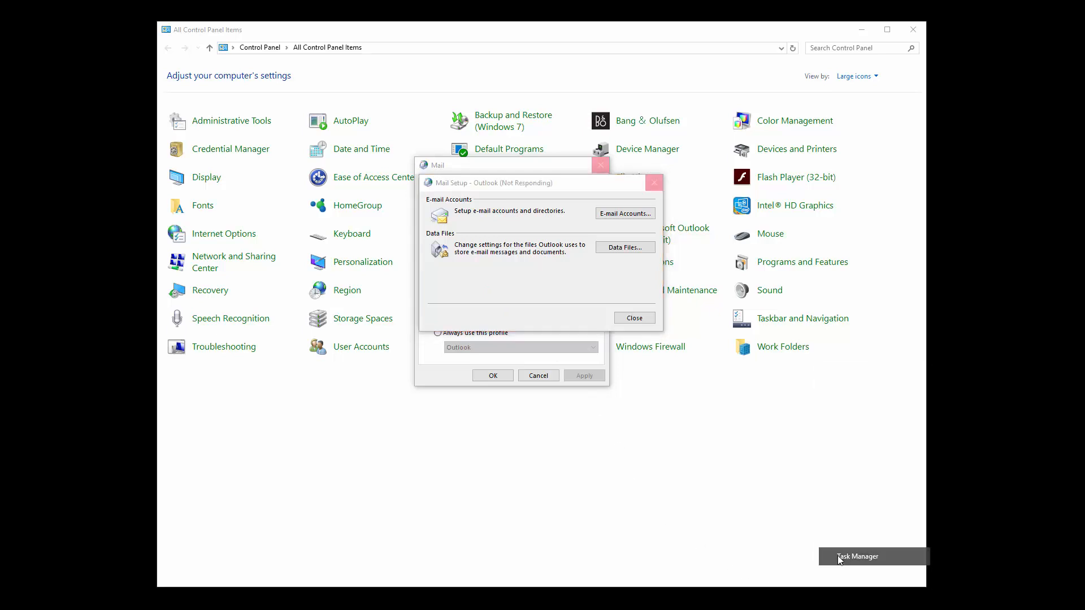
pyautogui.click(317, 302)
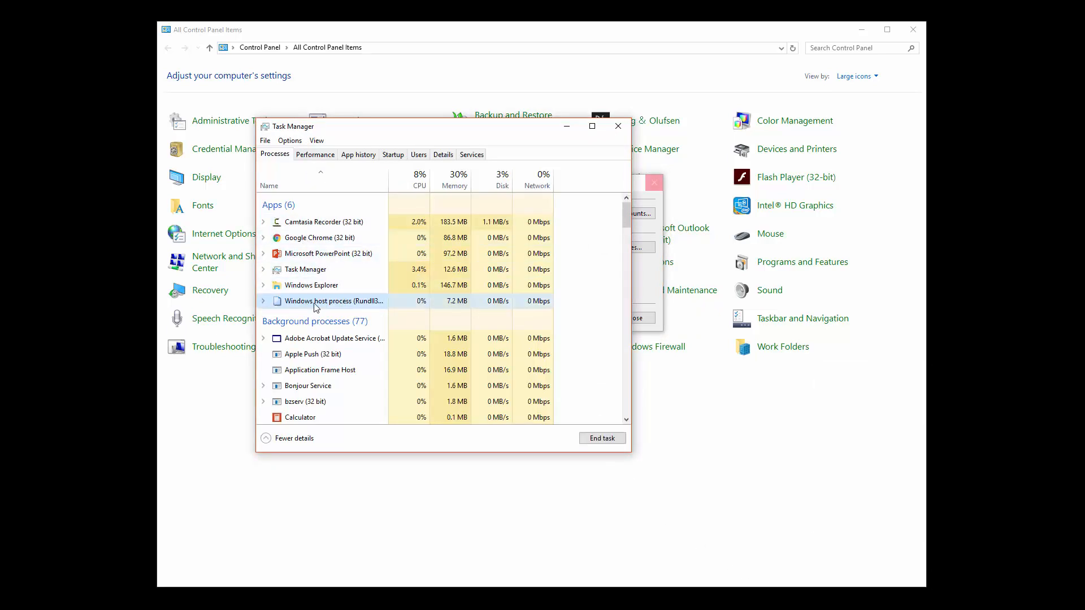
pyautogui.click(599, 439)
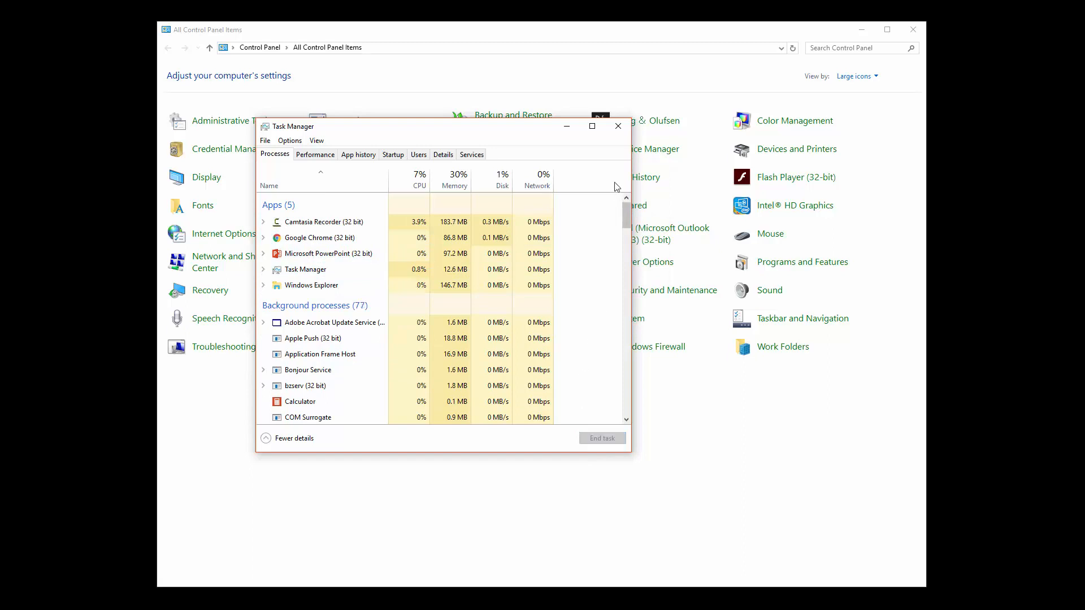
pyautogui.click(619, 126)
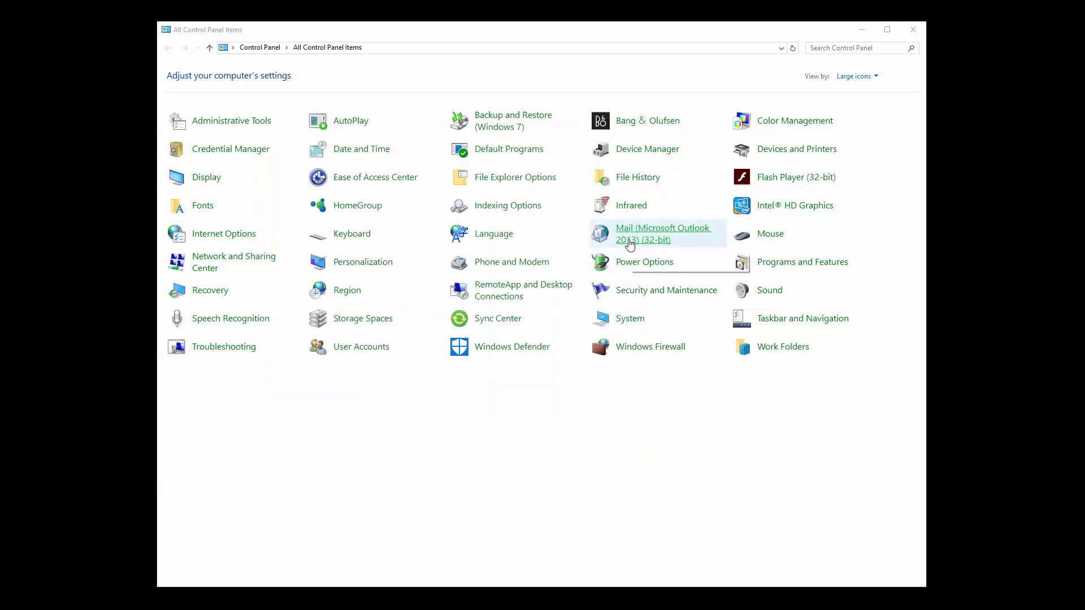
# Add a mail profile named 'test', skipping the Add Account wizard so it has no email account.
pyautogui.click(629, 242)
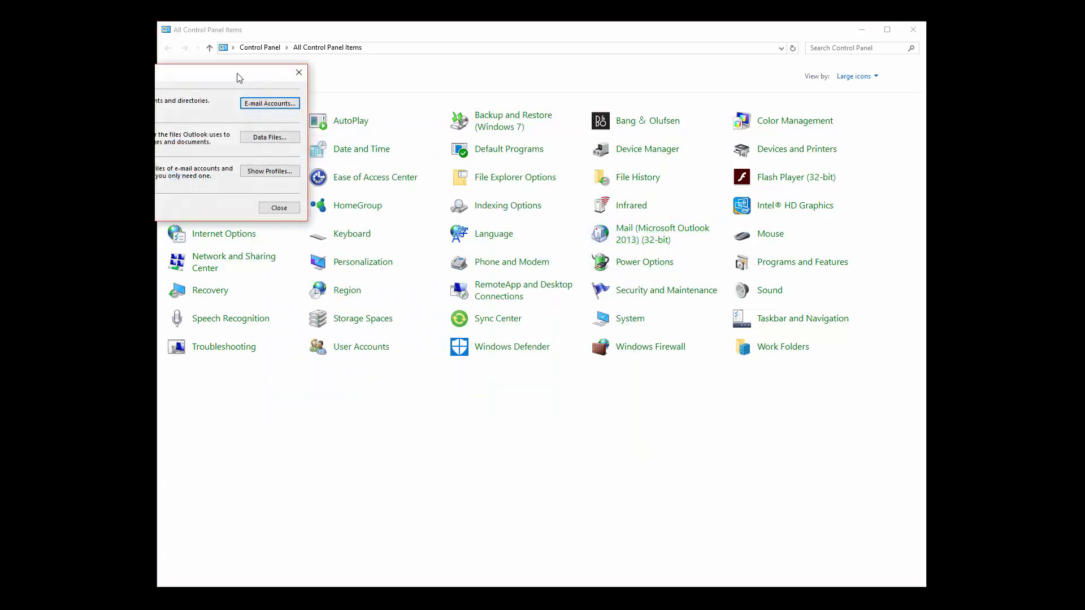
pyautogui.moveTo(238, 78); pyautogui.dragTo(562, 182)
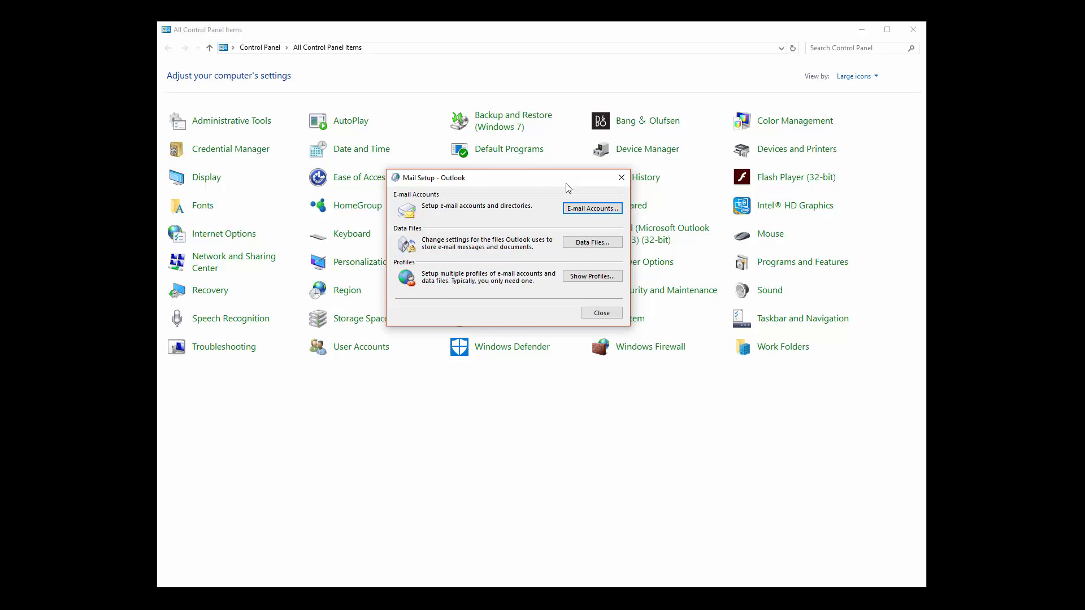
pyautogui.click(589, 277)
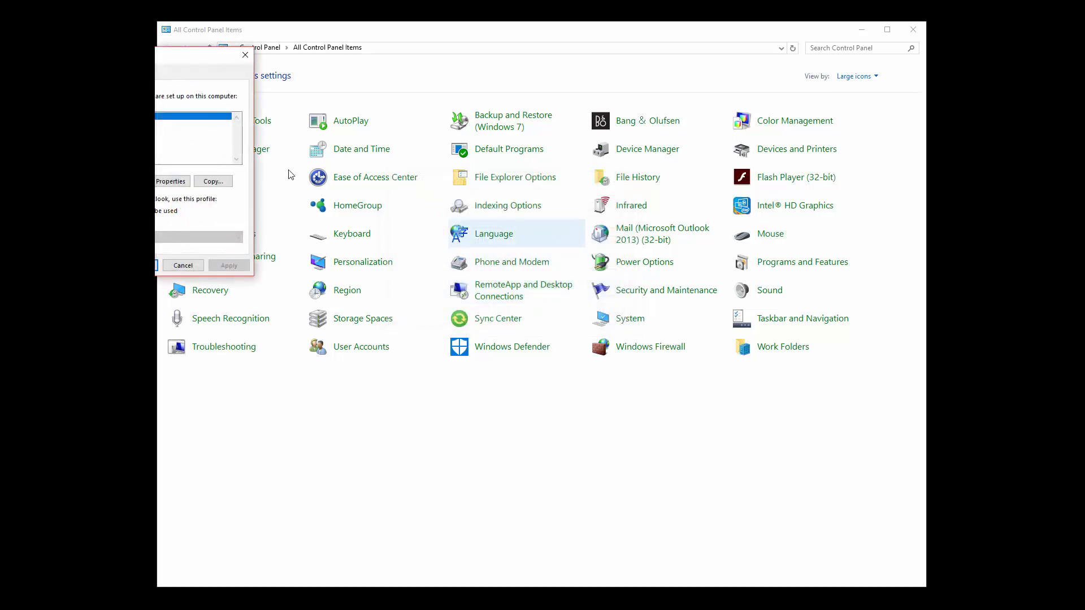
pyautogui.moveTo(186, 54); pyautogui.dragTo(535, 155)
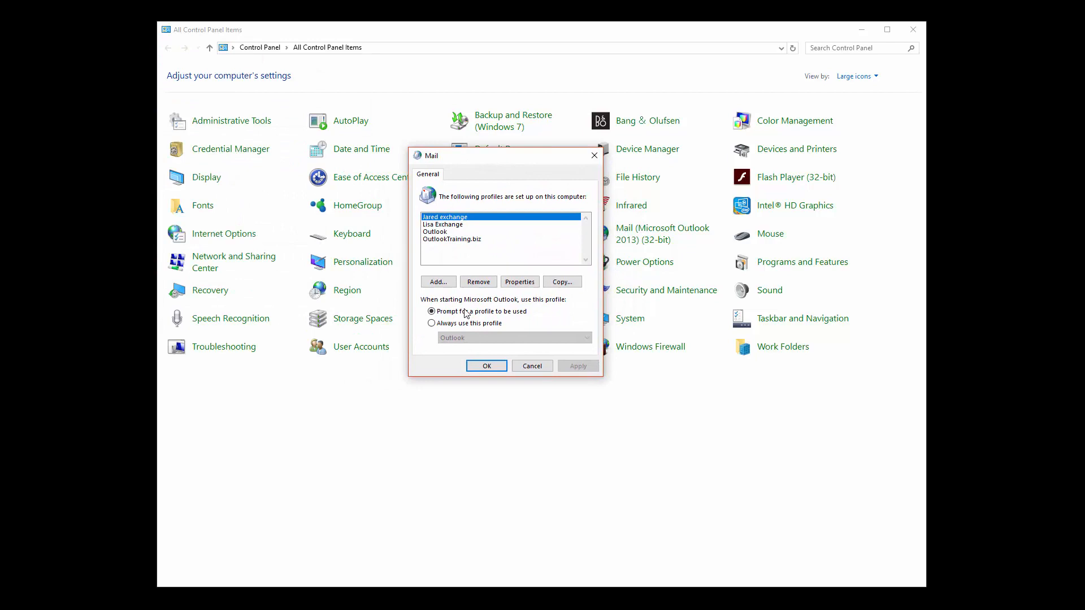
pyautogui.click(435, 282)
pyautogui.write('test')
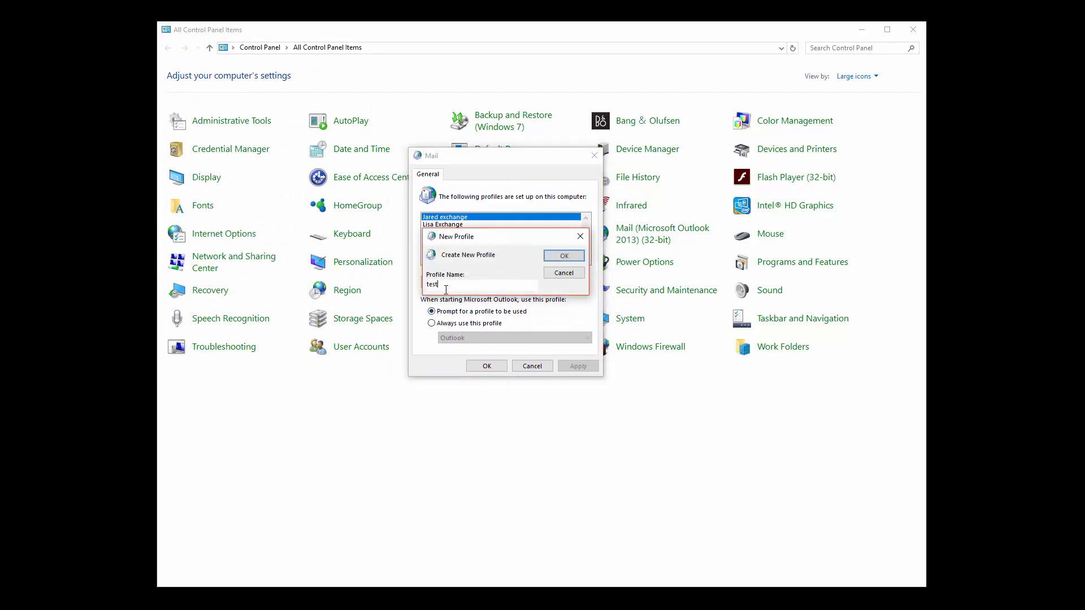
pyautogui.click(557, 258)
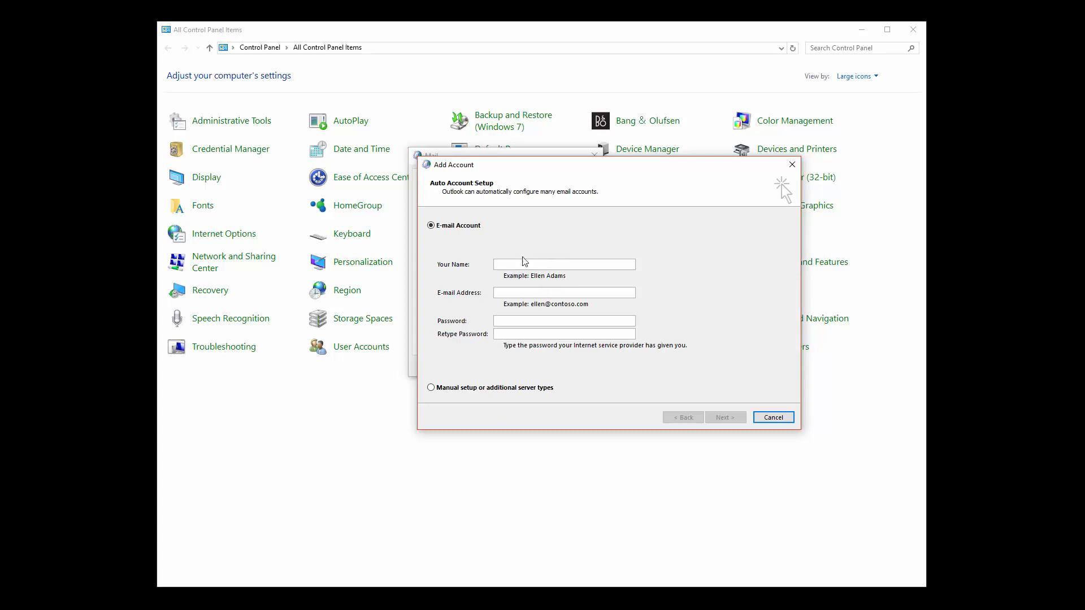
pyautogui.click(767, 421)
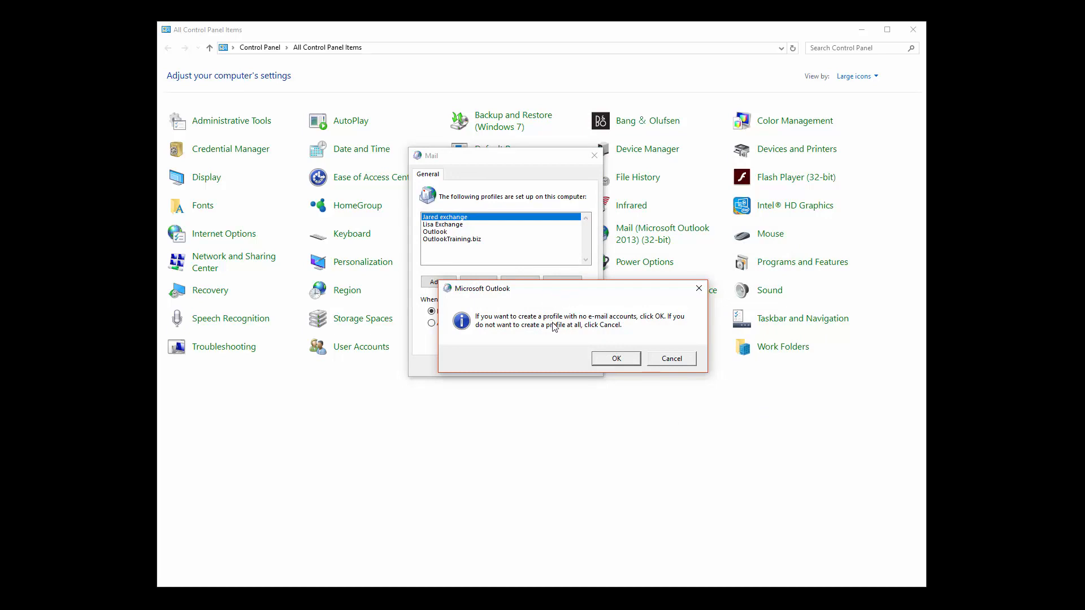
pyautogui.click(616, 359)
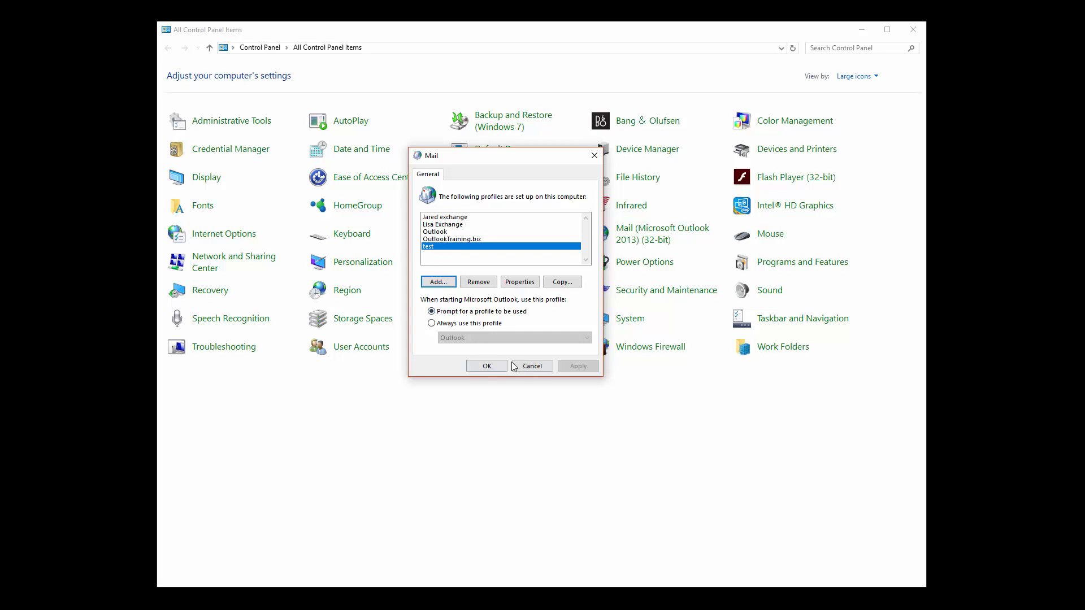
# Close the Mail dialog and launch Outlook choosing the 'test' profile.
pyautogui.click(495, 367)
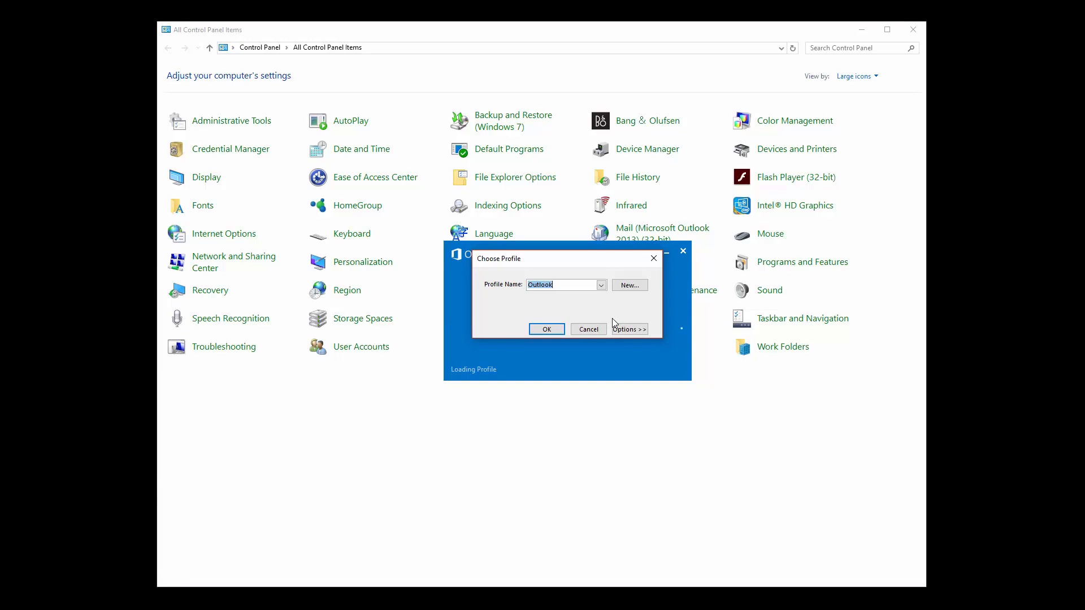
pyautogui.click(602, 286)
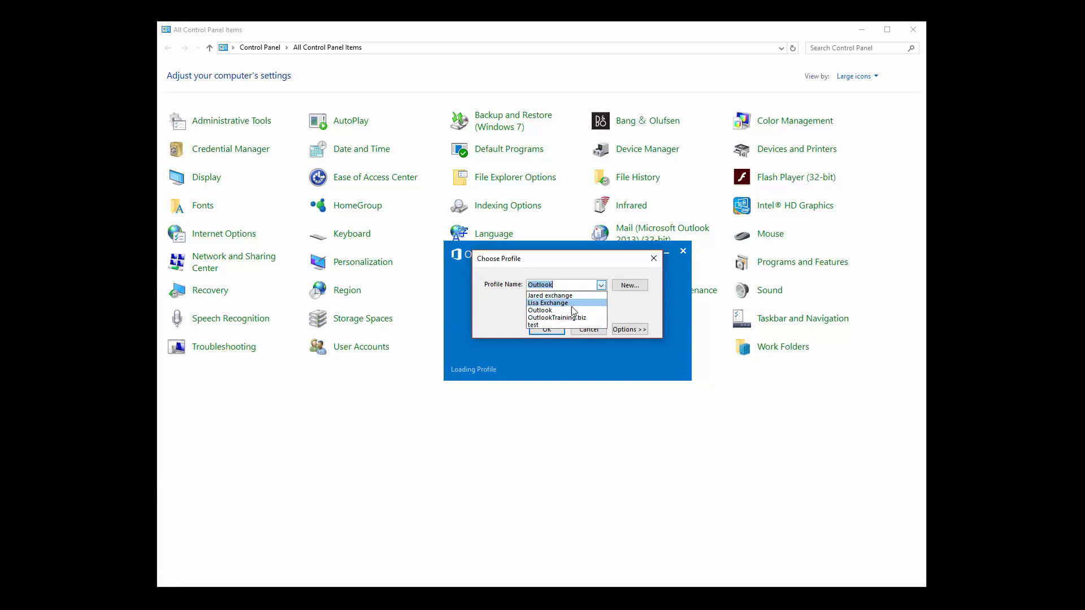
pyautogui.click(559, 317)
pyautogui.click(599, 285)
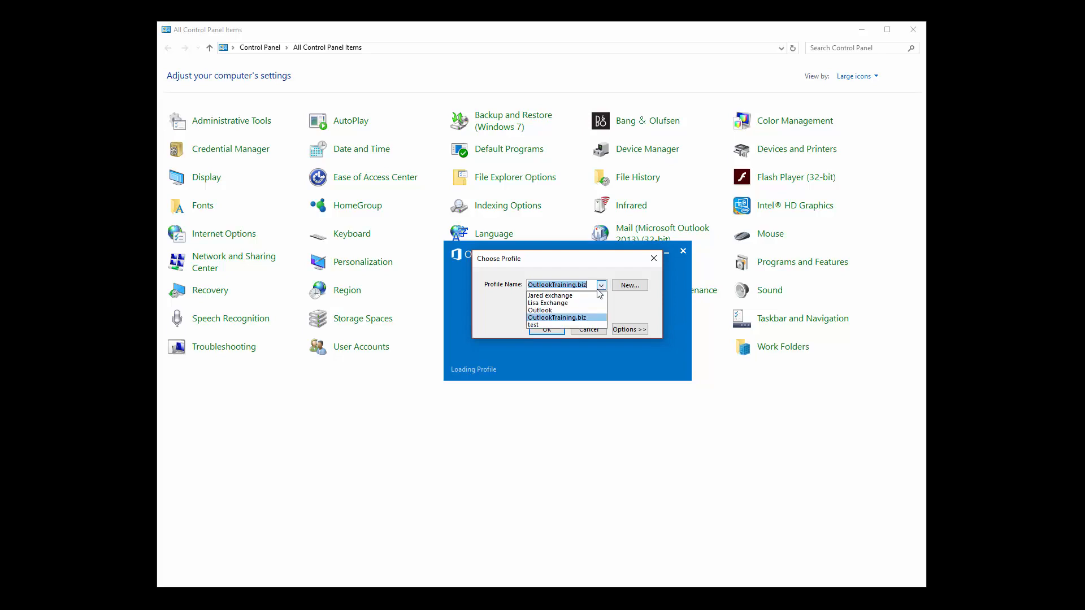
pyautogui.click(549, 326)
pyautogui.click(547, 330)
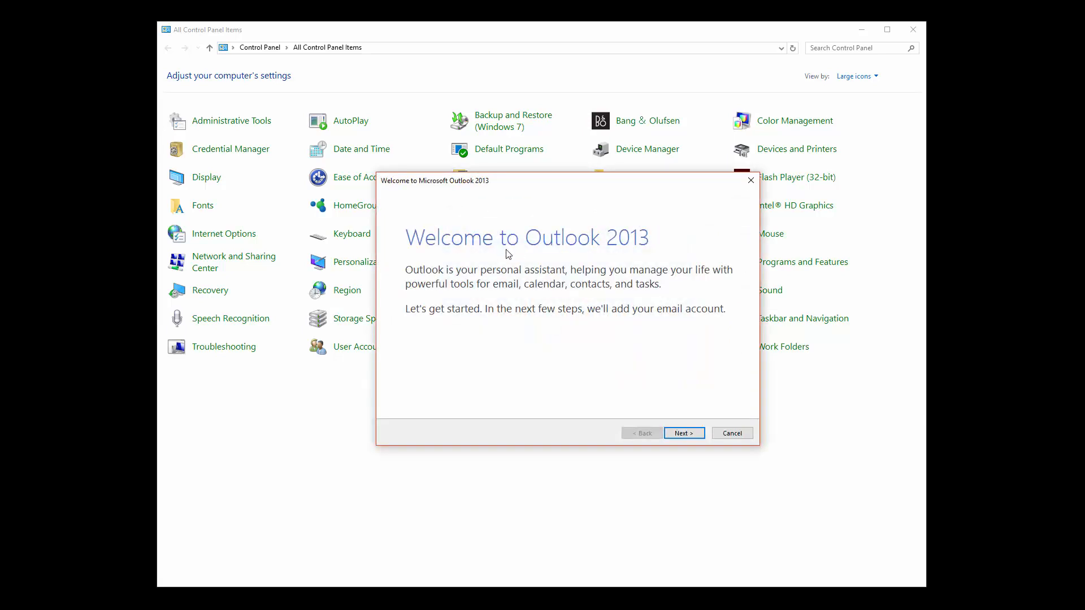
# Answer No to adding an account, tick 'Use Outlook without an email account', and finish.
pyautogui.click(683, 434)
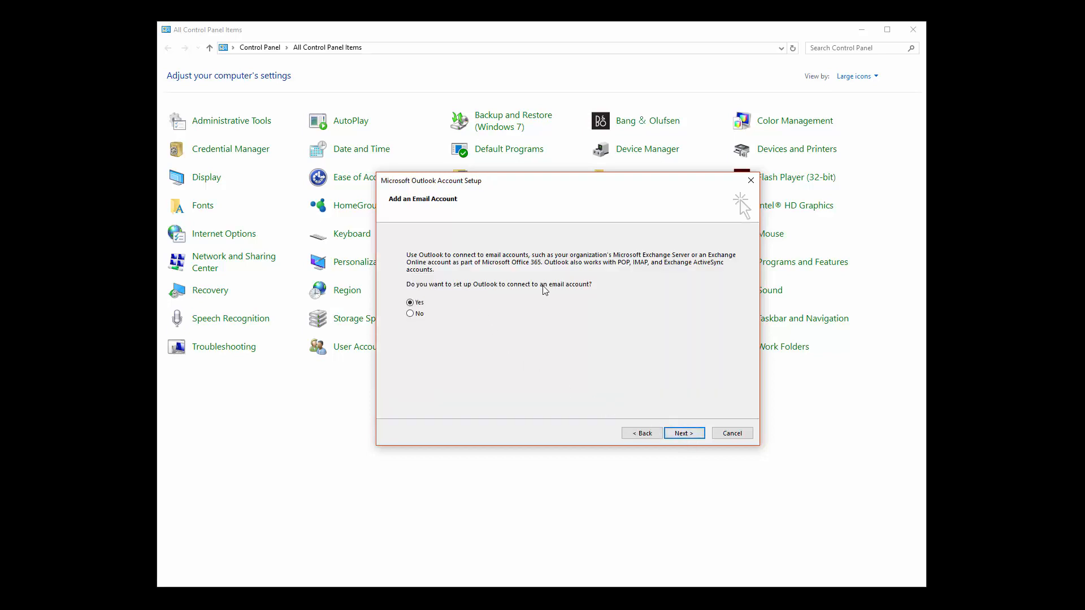
pyautogui.click(413, 316)
pyautogui.click(682, 433)
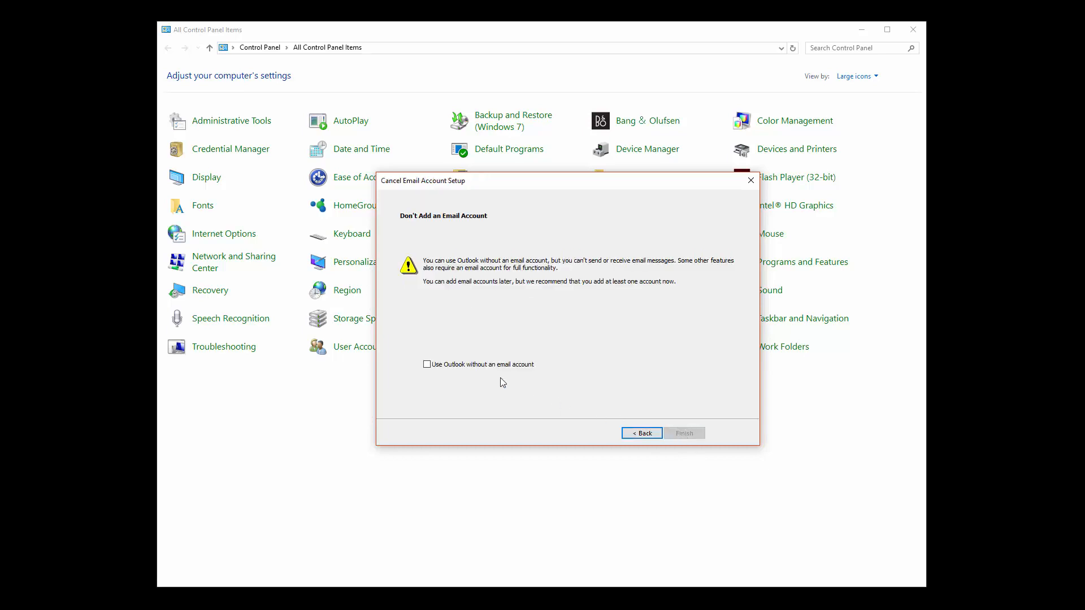
pyautogui.click(464, 368)
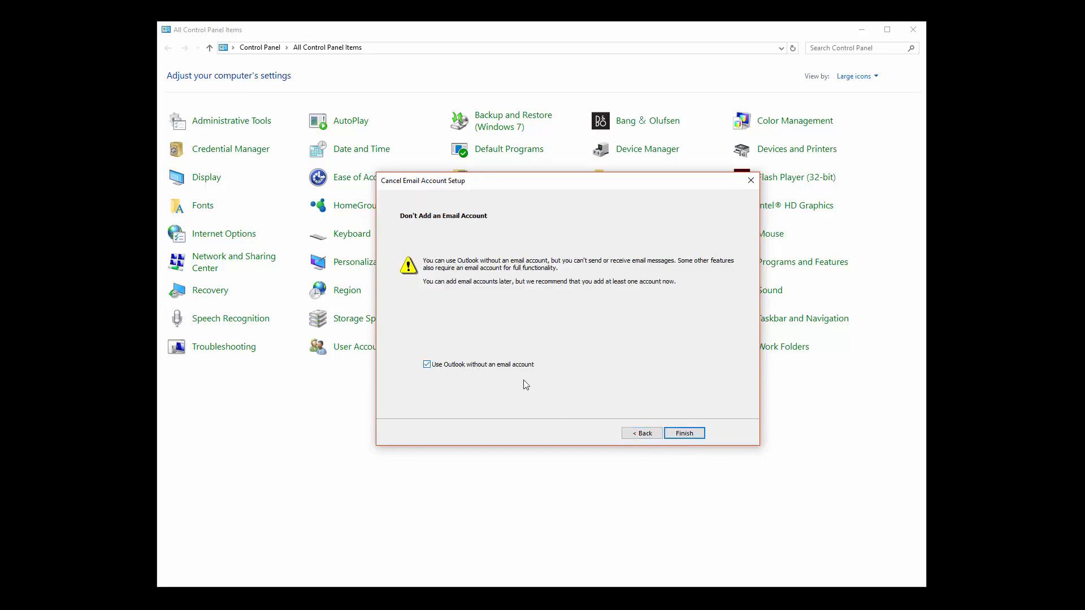
pyautogui.click(683, 434)
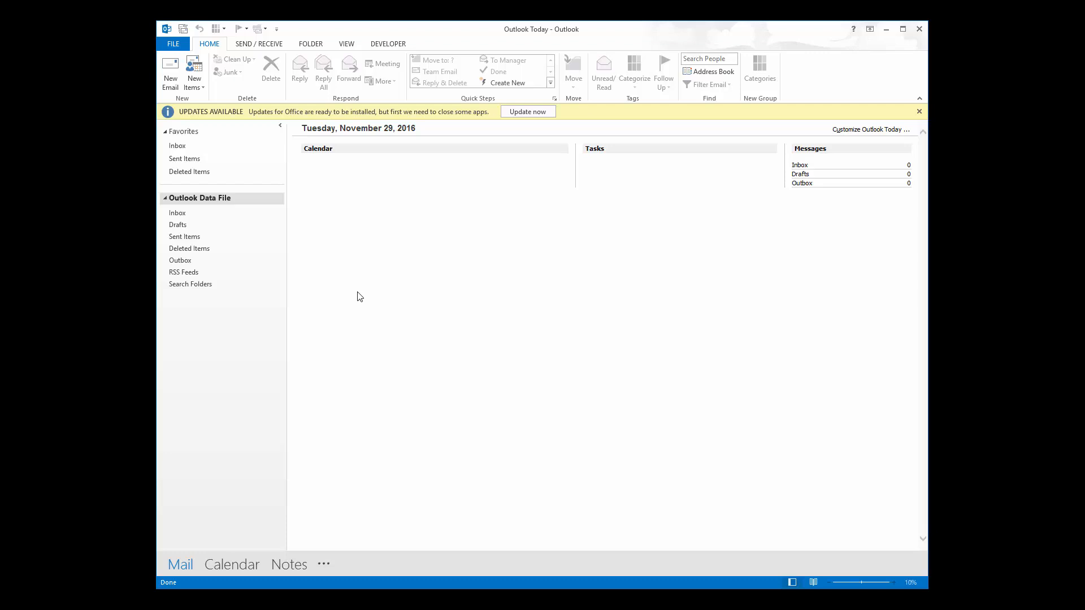
# Exit Outlook and open the Mail profiles list from Control Panel.
pyautogui.click(173, 45)
pyautogui.click(180, 231)
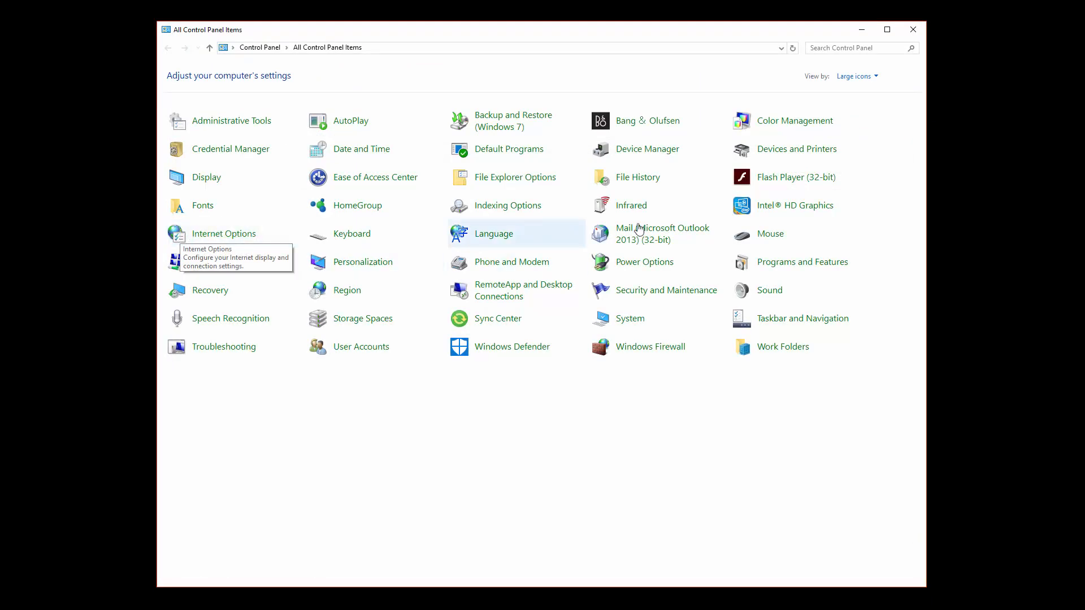
pyautogui.click(637, 240)
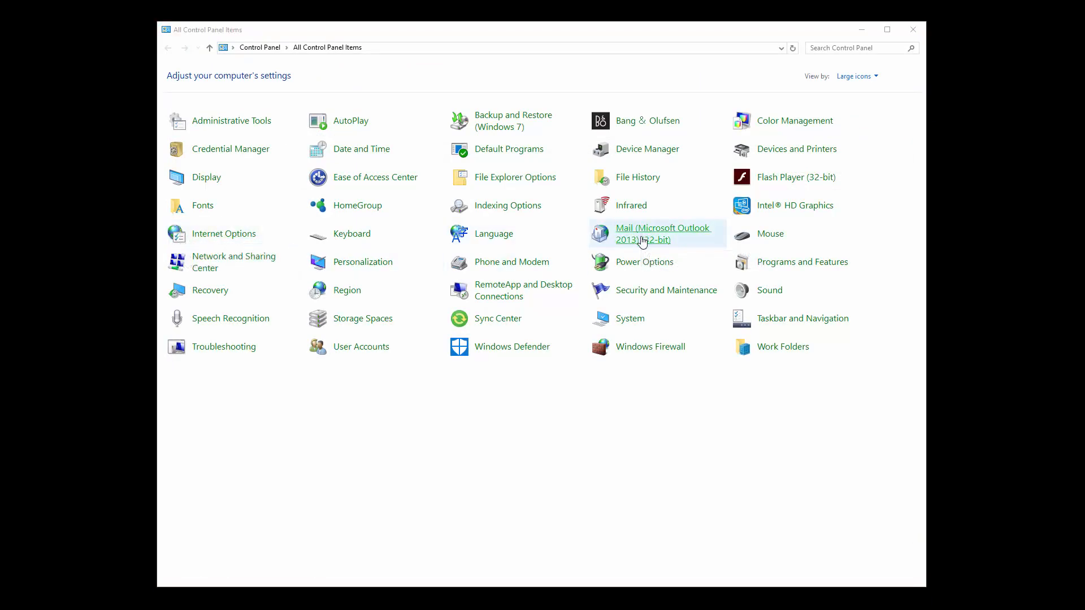
pyautogui.moveTo(305, 107); pyautogui.dragTo(565, 154)
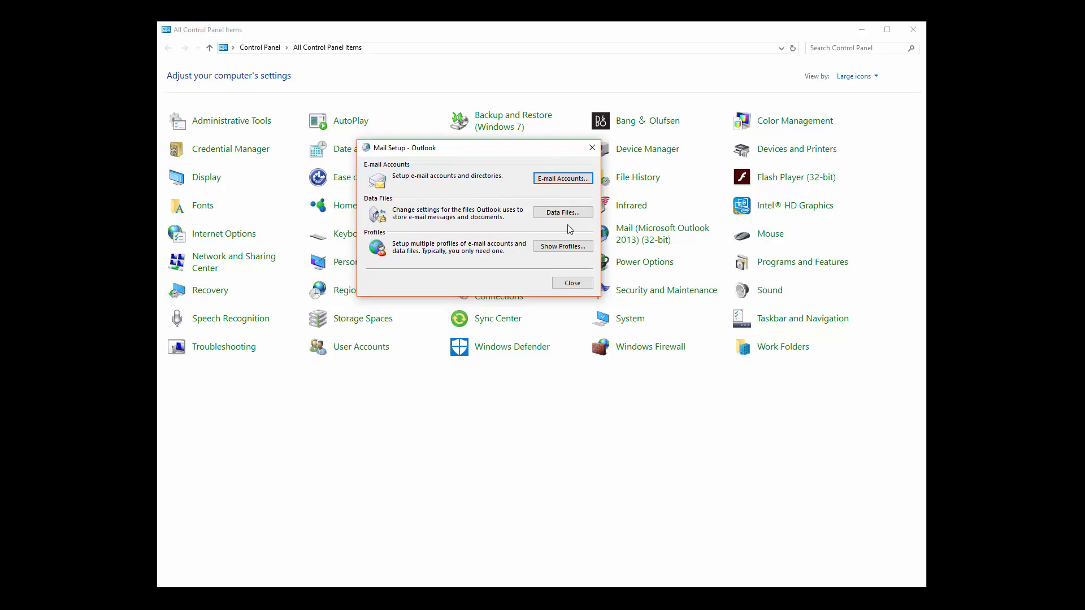
pyautogui.click(556, 247)
pyautogui.moveTo(235, 89); pyautogui.dragTo(535, 137)
# Add a profile named 'test2', enter an account name and password, then cancel the Add Account wizard.
pyautogui.click(424, 261)
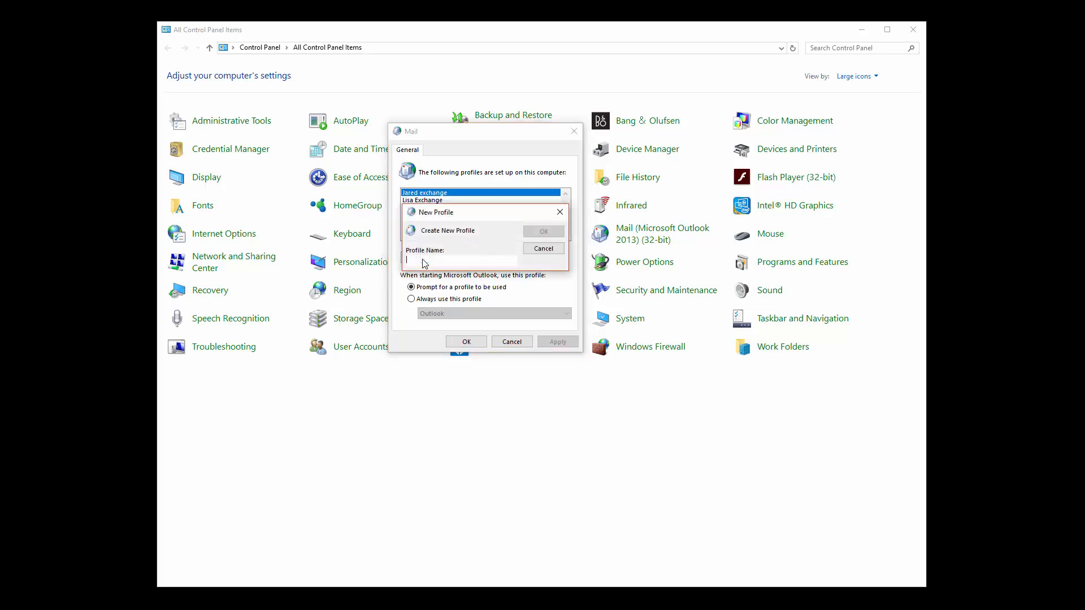
pyautogui.write('test2')
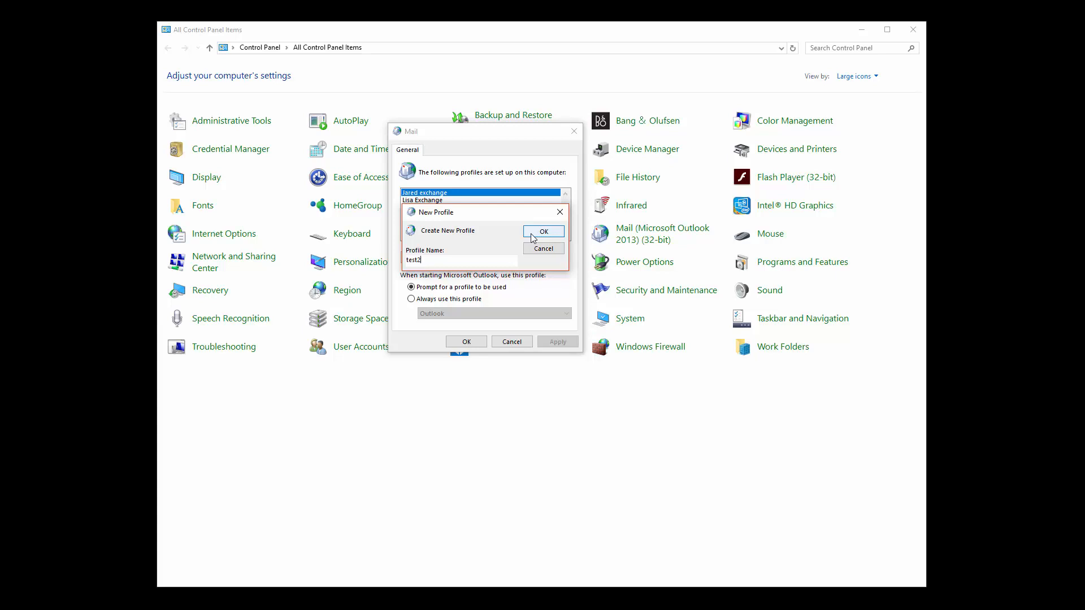
pyautogui.click(539, 234)
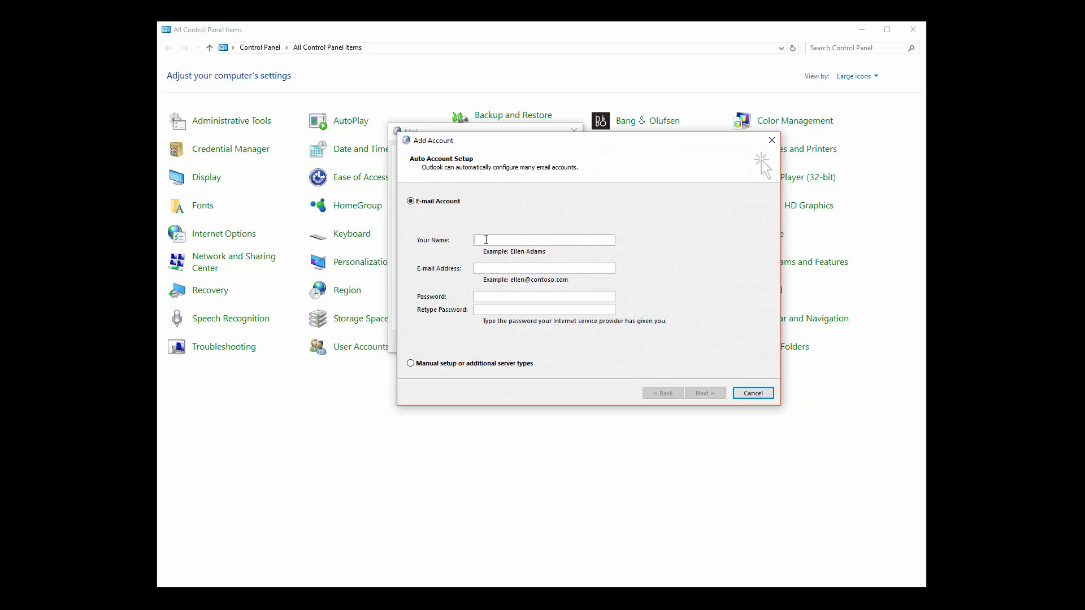
pyautogui.write('lisa')
pyautogui.press('Tab')
pyautogui.write('*******')
pyautogui.click(754, 393)
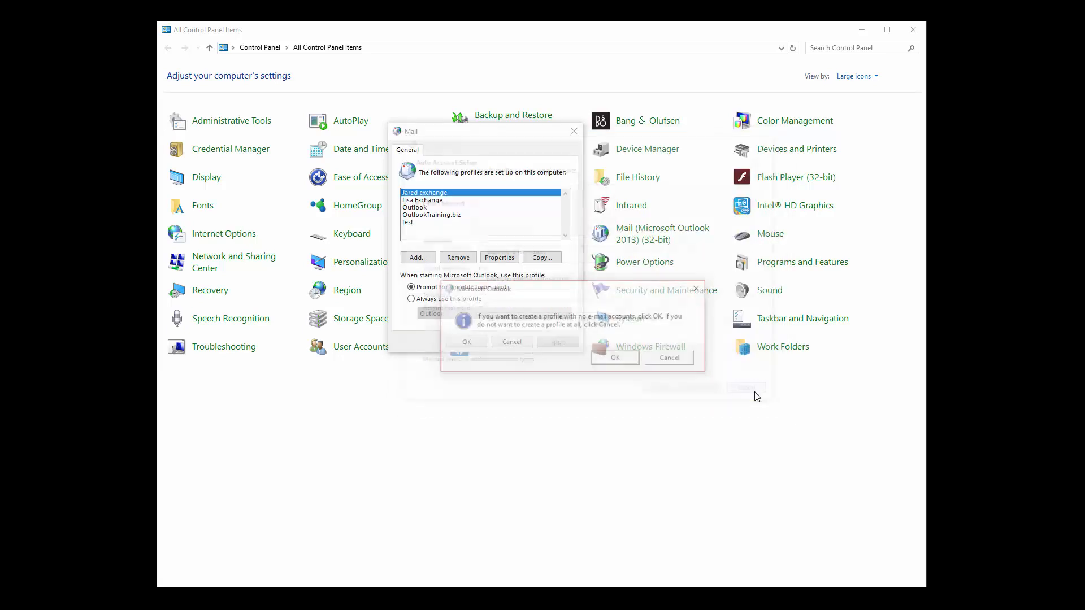
# Cancel creating the test2 profile and close the Mail profiles window without saving.
pyautogui.click(665, 360)
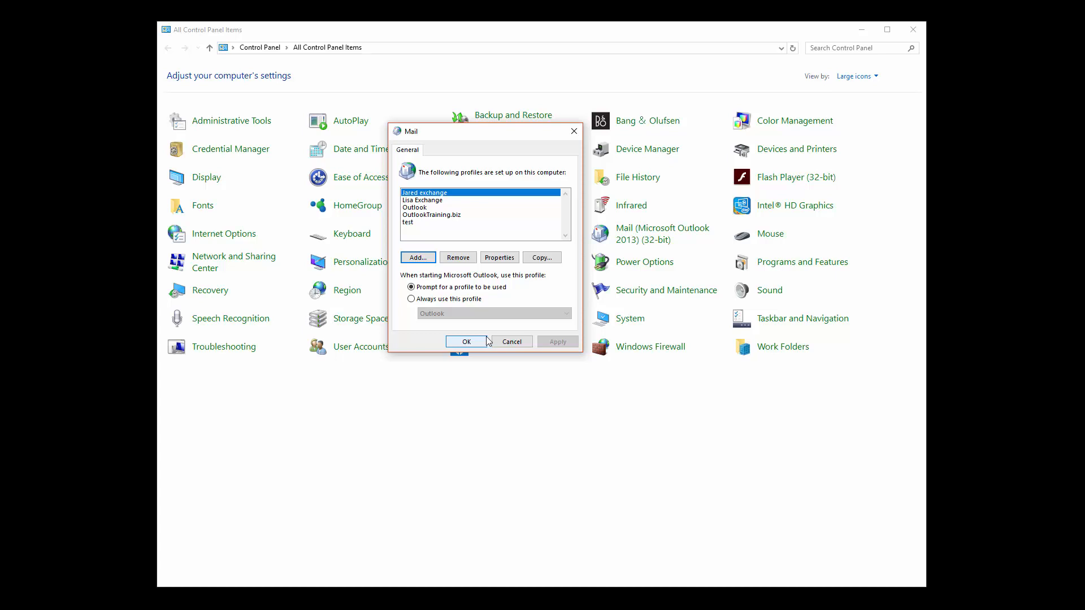
pyautogui.click(511, 343)
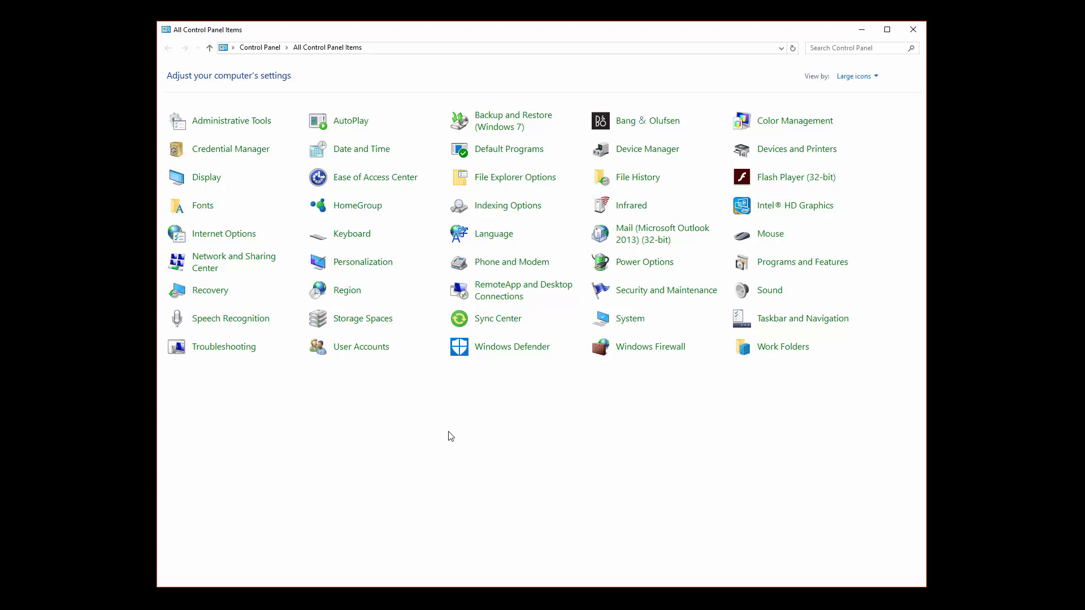
# Launch Outlook with the 'test' profile and show its Account Information page.
pyautogui.click(347, 599)
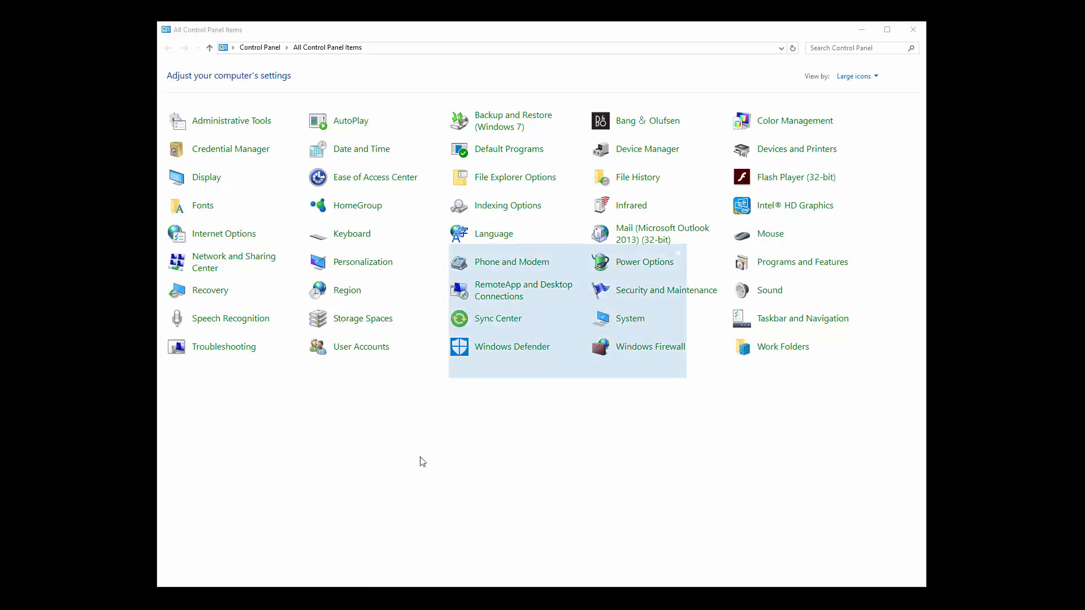
pyautogui.click(601, 288)
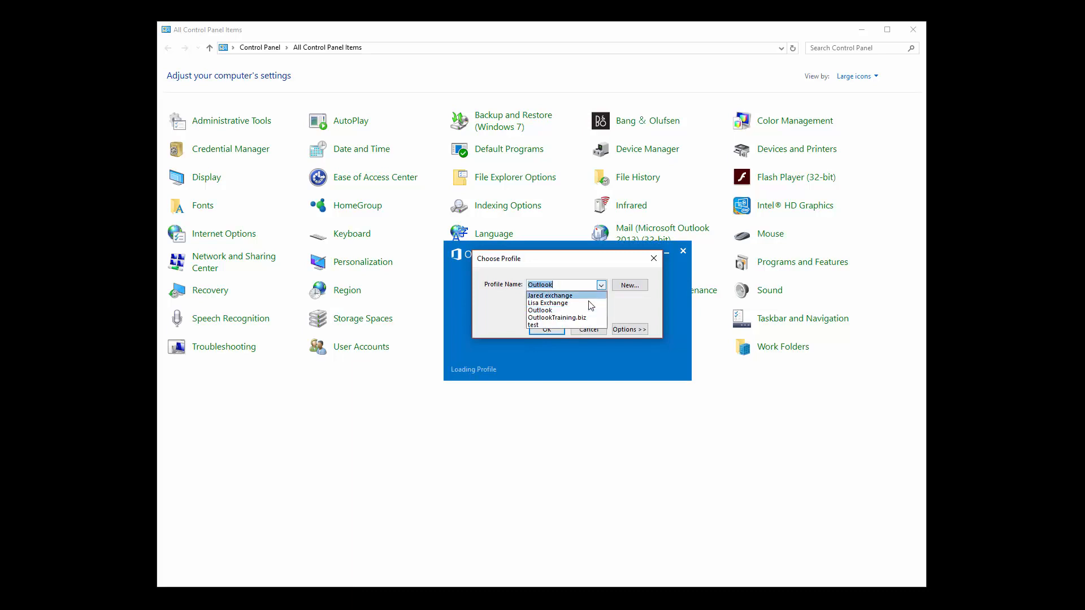
pyautogui.click(572, 325)
pyautogui.click(547, 330)
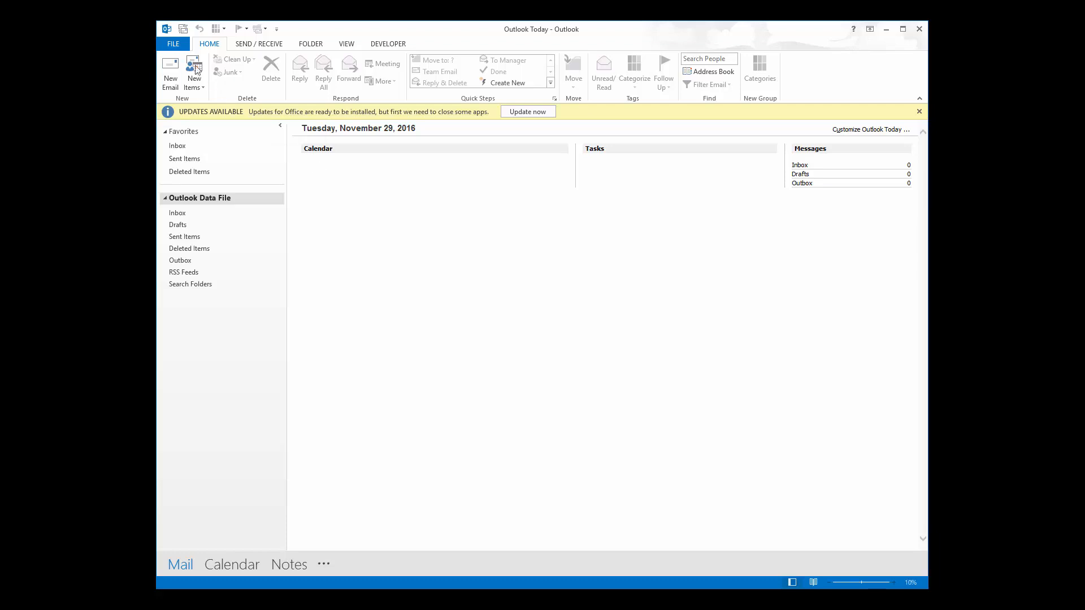
pyautogui.click(173, 43)
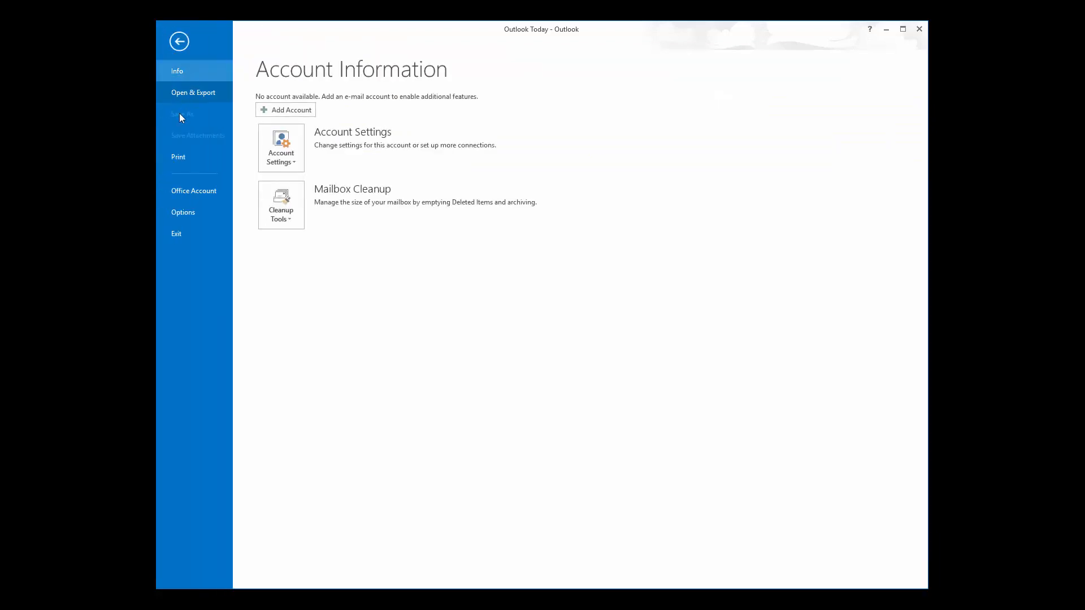
# Show the Office Account page with the Office 365 subscription and connected services.
pyautogui.click(184, 193)
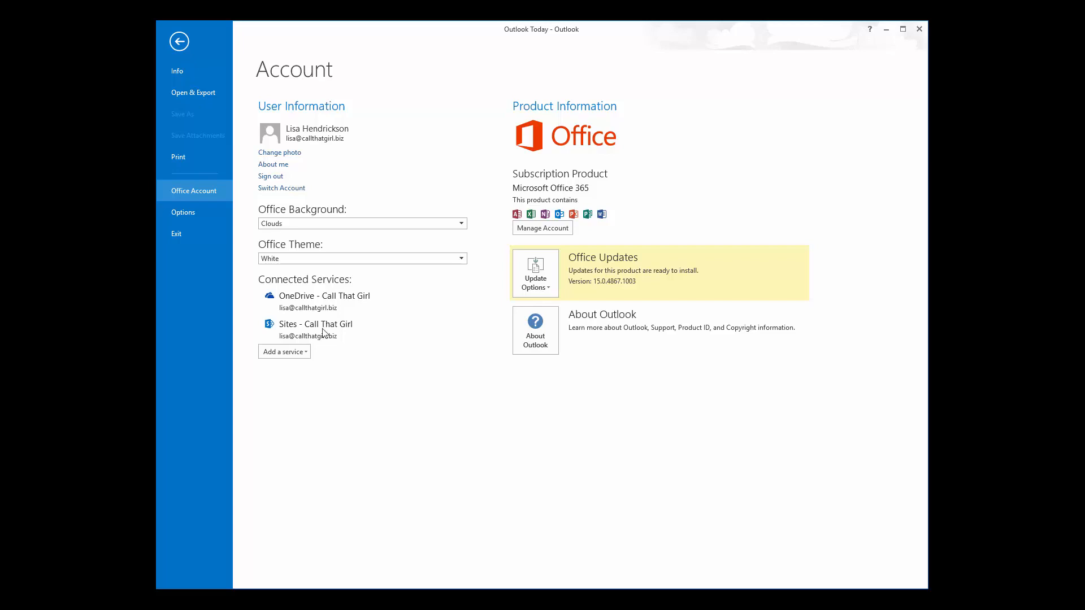
# Review the Update Options menu, then leave the backstage for Outlook Today.
pyautogui.click(536, 288)
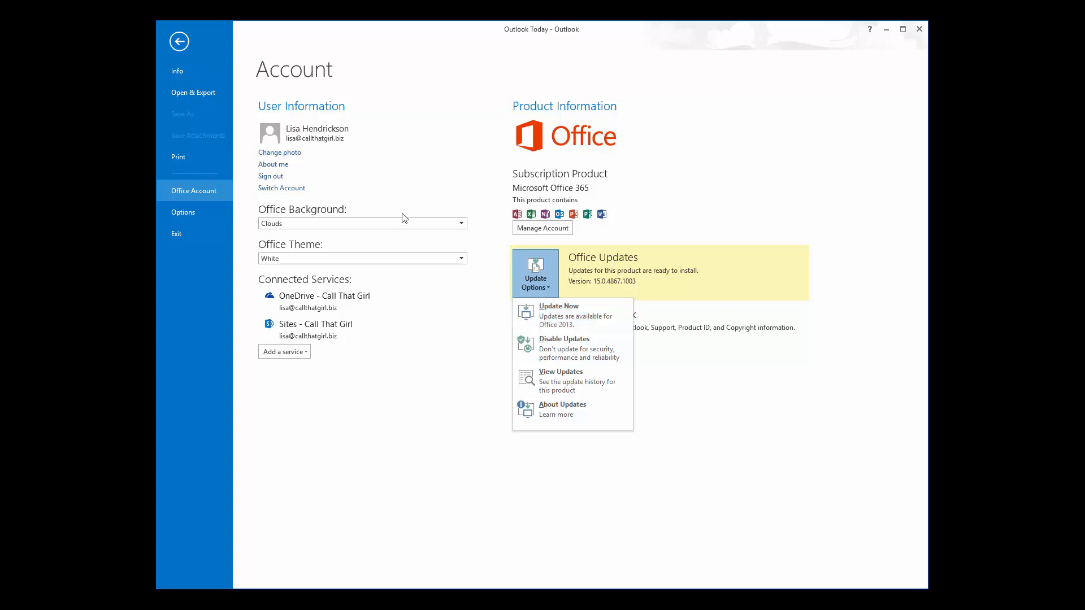
pyautogui.click(180, 42)
pyautogui.click(180, 42)
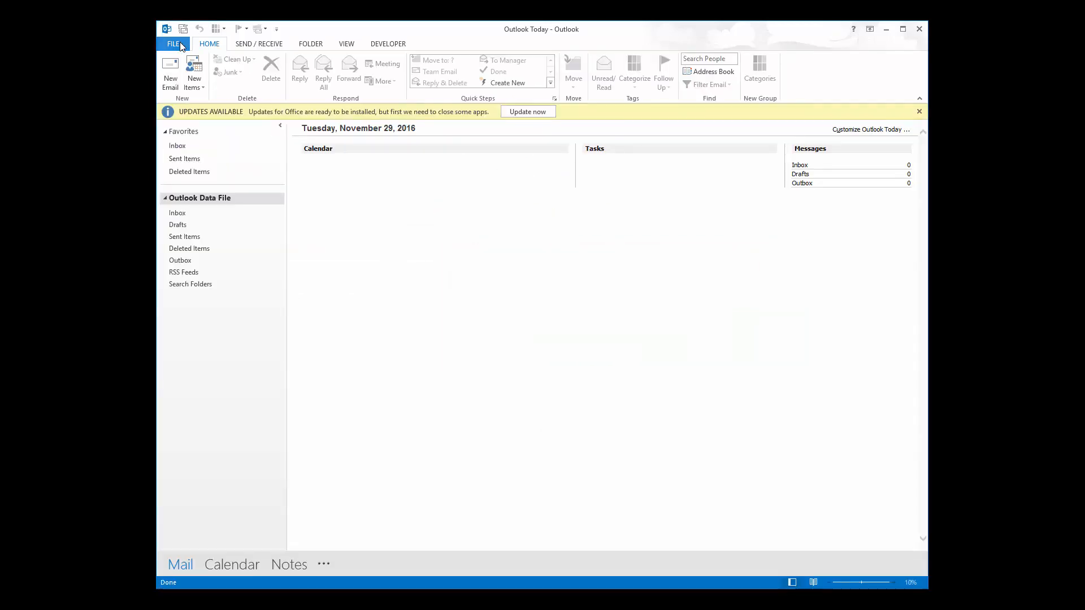
# Exit Outlook and restart it with the default profile, opening the Exchange Inbox.
pyautogui.click(180, 42)
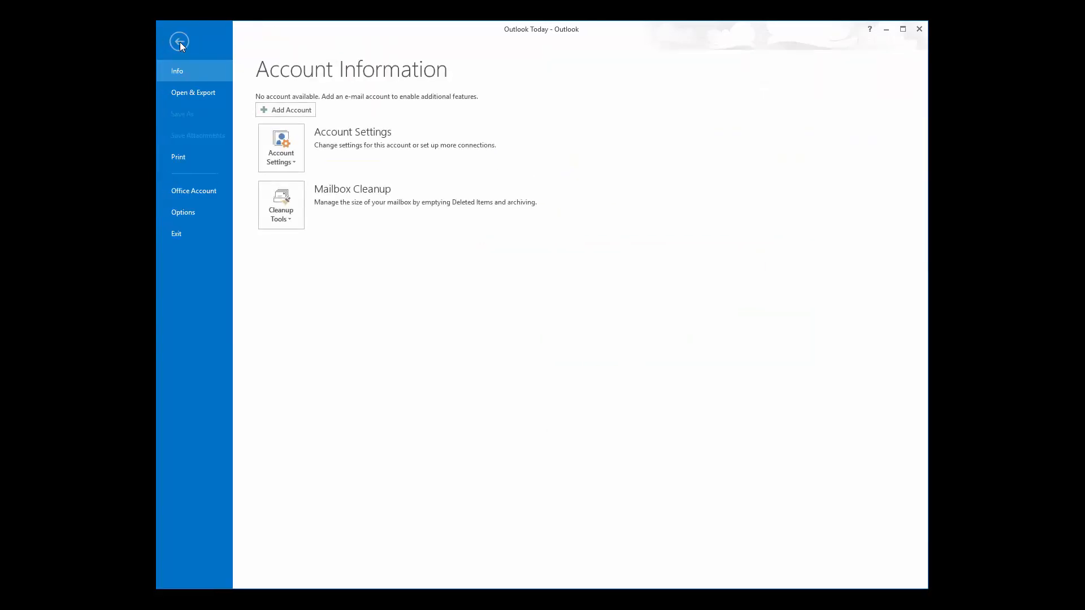
pyautogui.click(184, 235)
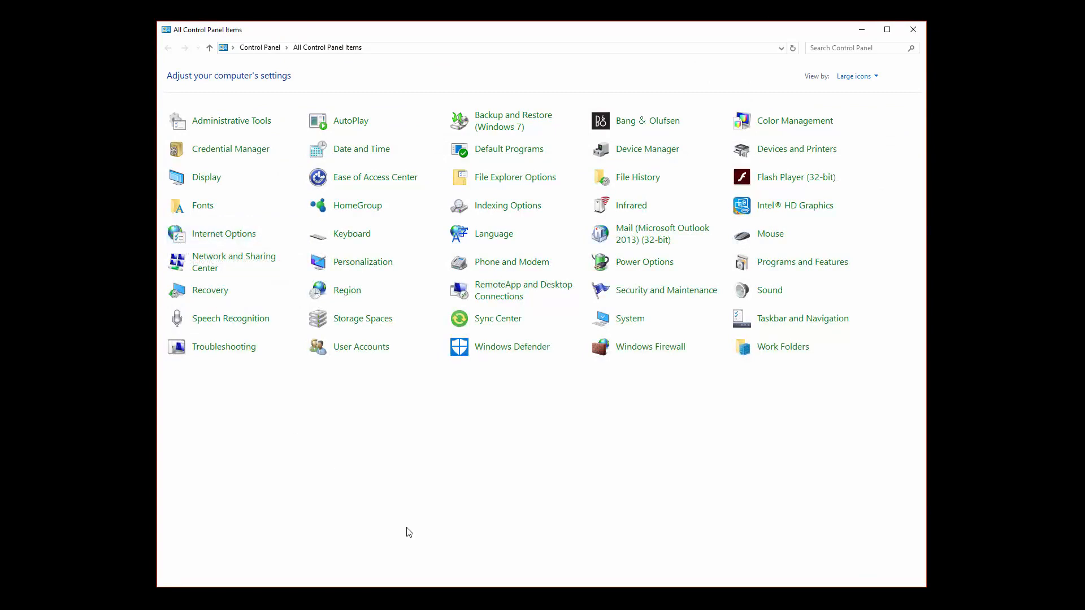
pyautogui.click(351, 599)
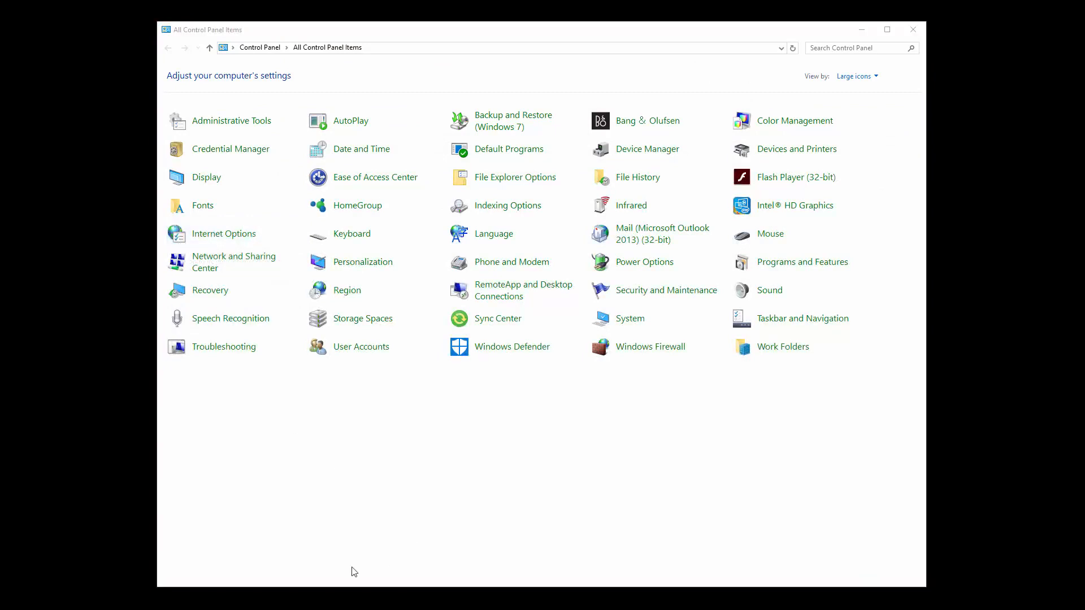
pyautogui.click(547, 329)
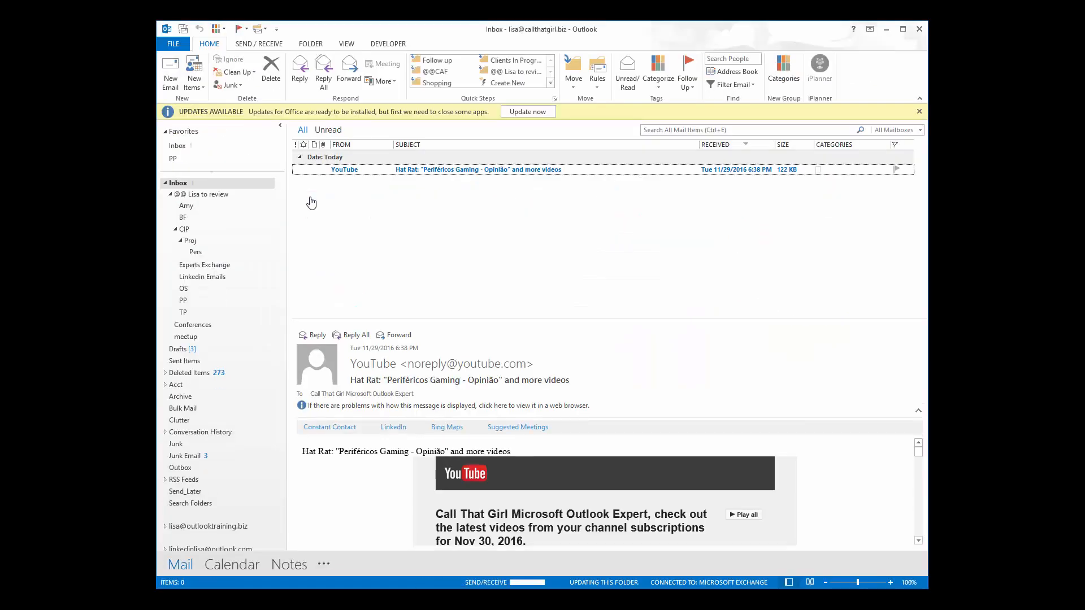
# Delete the YouTube message, then open Account Settings to list the e-mail accounts.
pyautogui.click(357, 171)
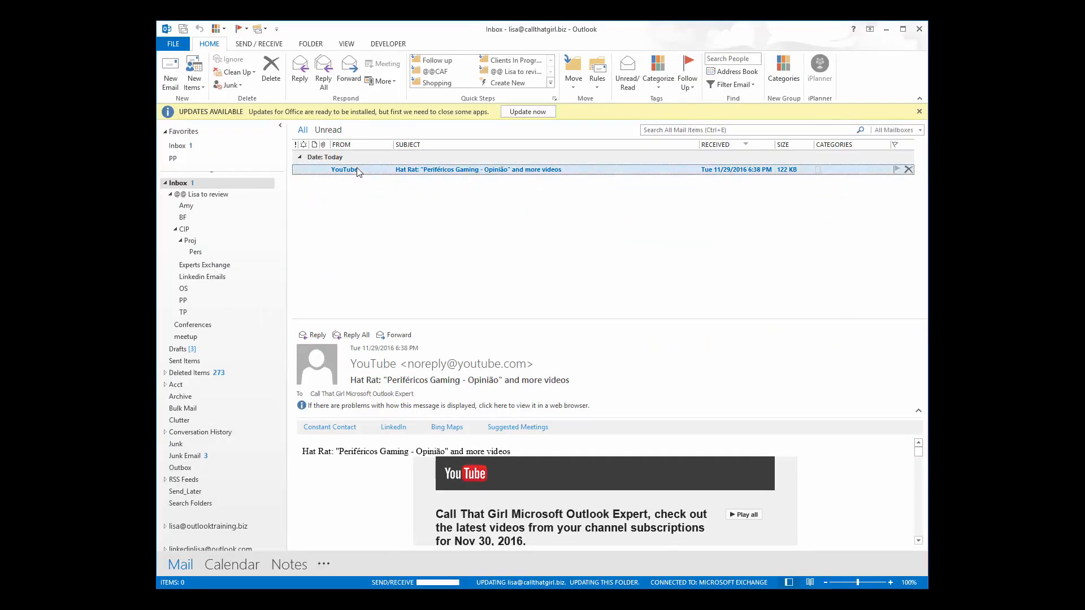
pyautogui.press('Delete')
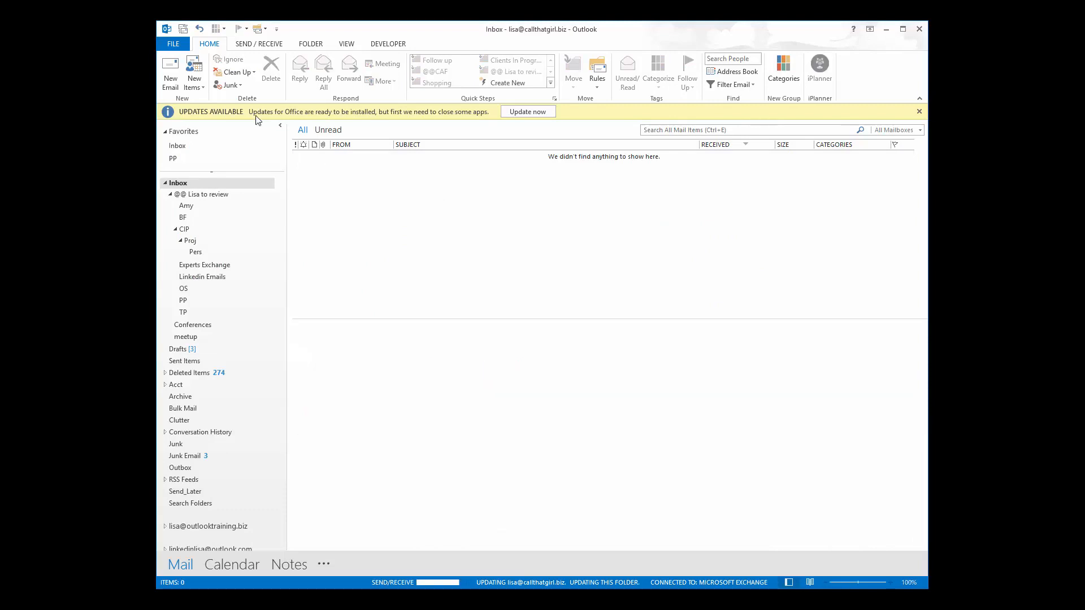
pyautogui.click(173, 46)
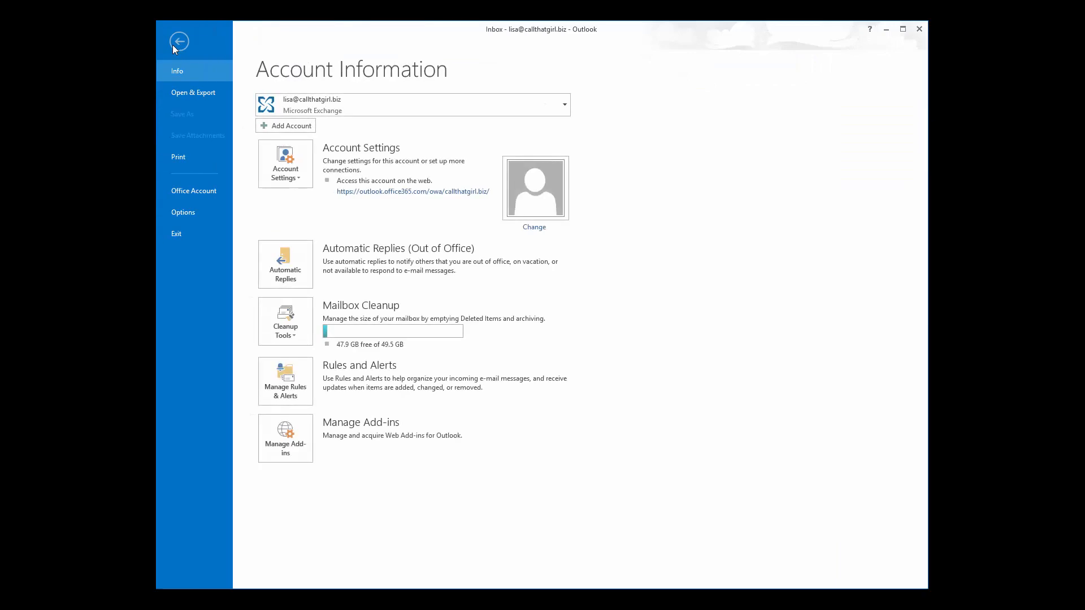
pyautogui.click(295, 176)
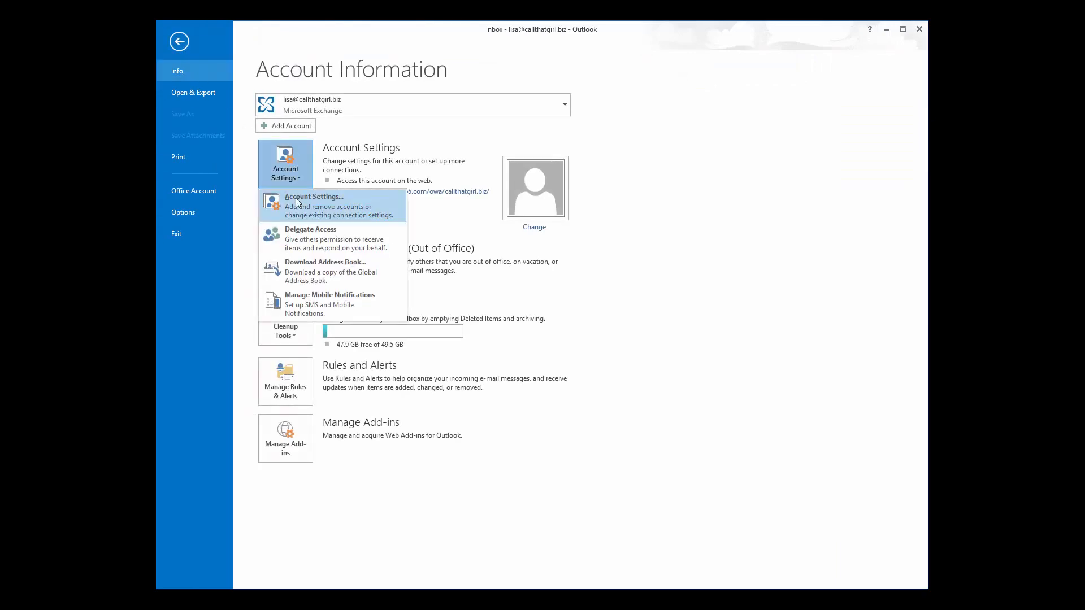
pyautogui.click(296, 197)
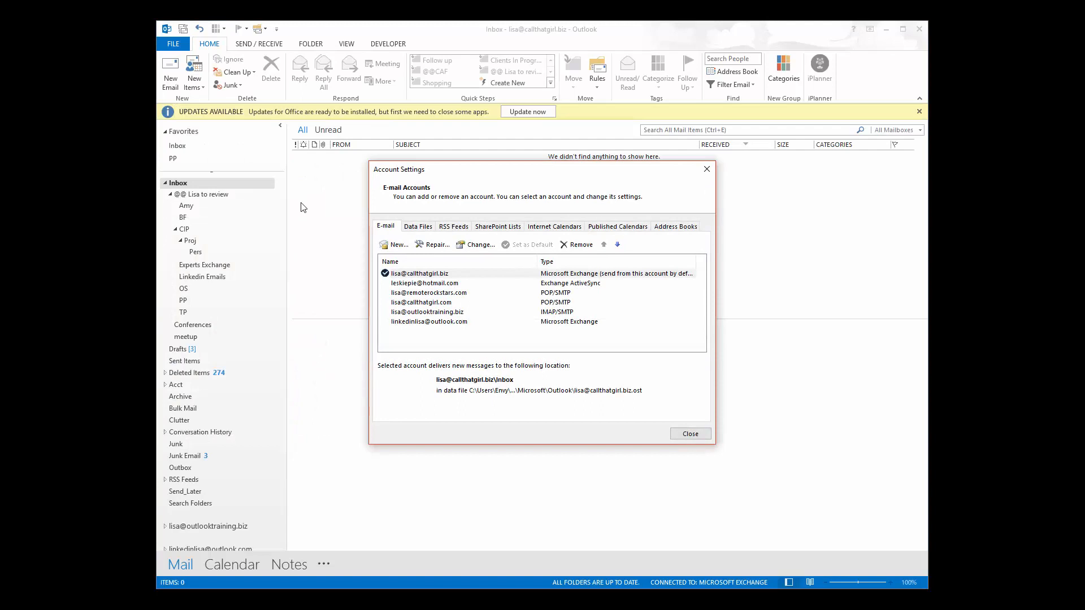
# Open the first POP account's More Settings on the Advanced port settings.
pyautogui.doubleClick(432, 296)
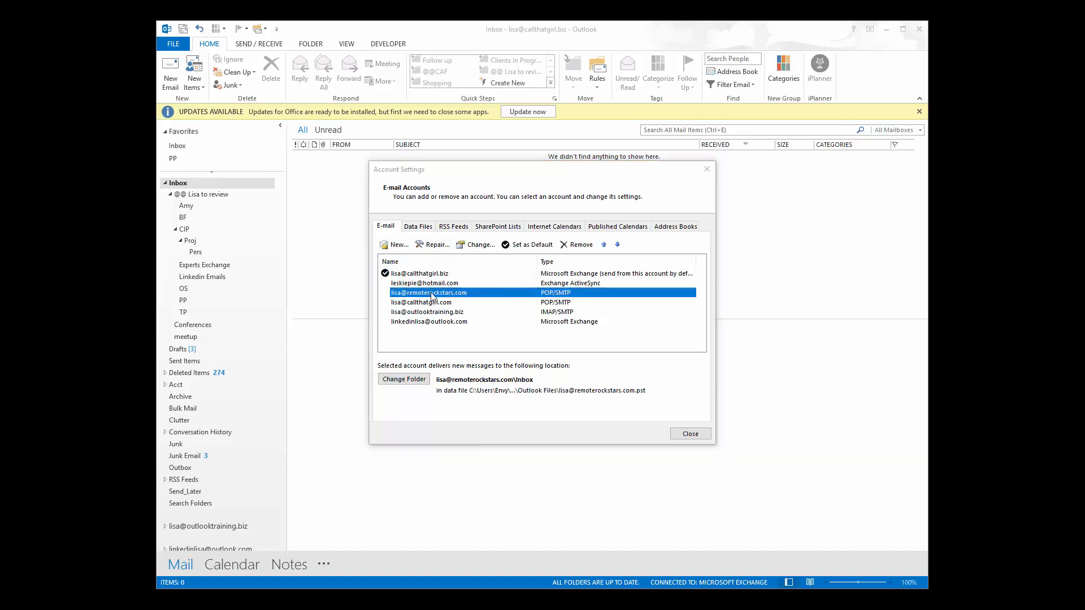
pyautogui.moveTo(524, 242); pyautogui.dragTo(483, 185)
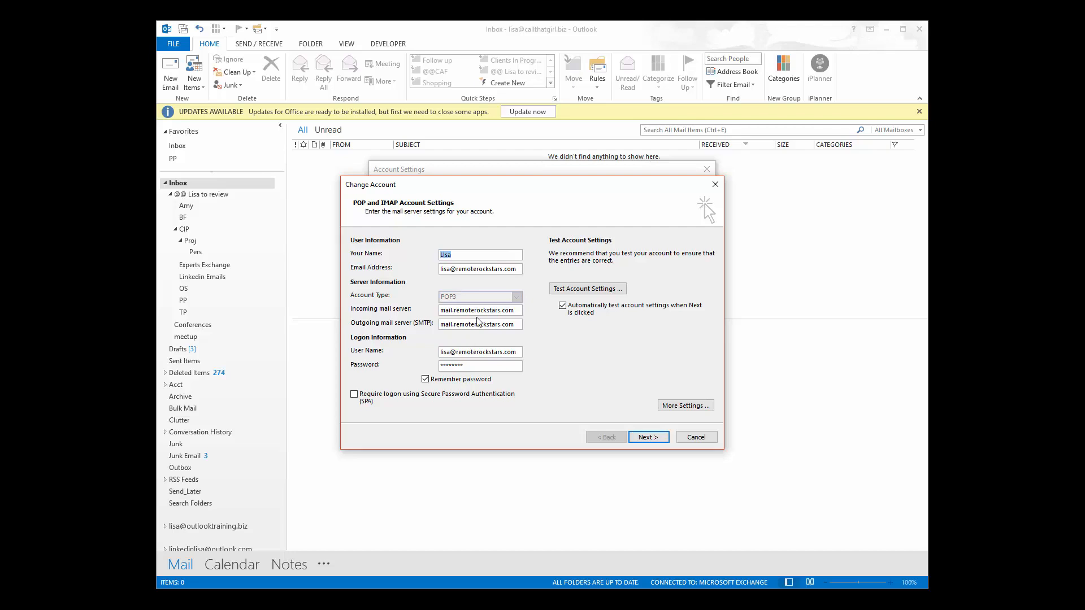
pyautogui.click(671, 406)
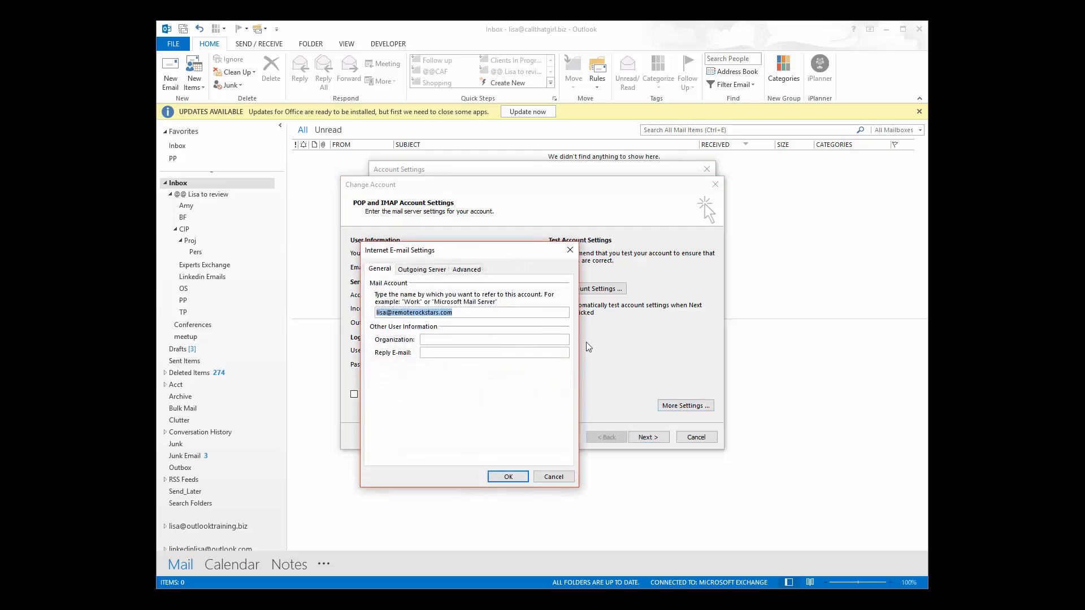
pyautogui.click(466, 270)
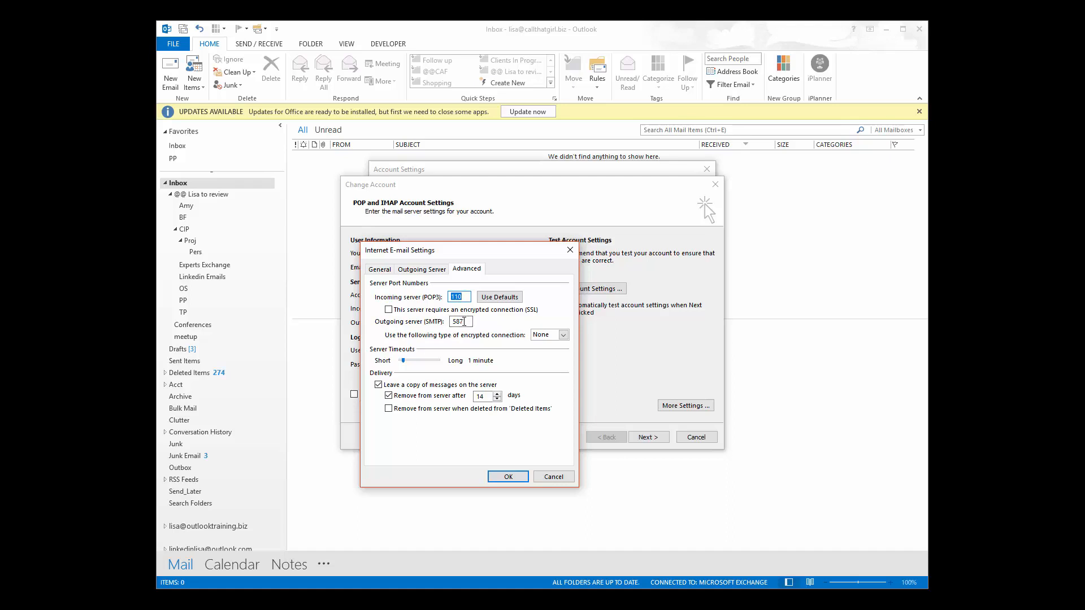
# Try SSL on port 465 and TLS, then restore default ports and accept the settings.
pyautogui.click(541, 336)
pyautogui.click(540, 353)
pyautogui.doubleClick(460, 322)
pyautogui.write('465')
pyautogui.click(540, 335)
pyautogui.click(546, 362)
pyautogui.click(493, 299)
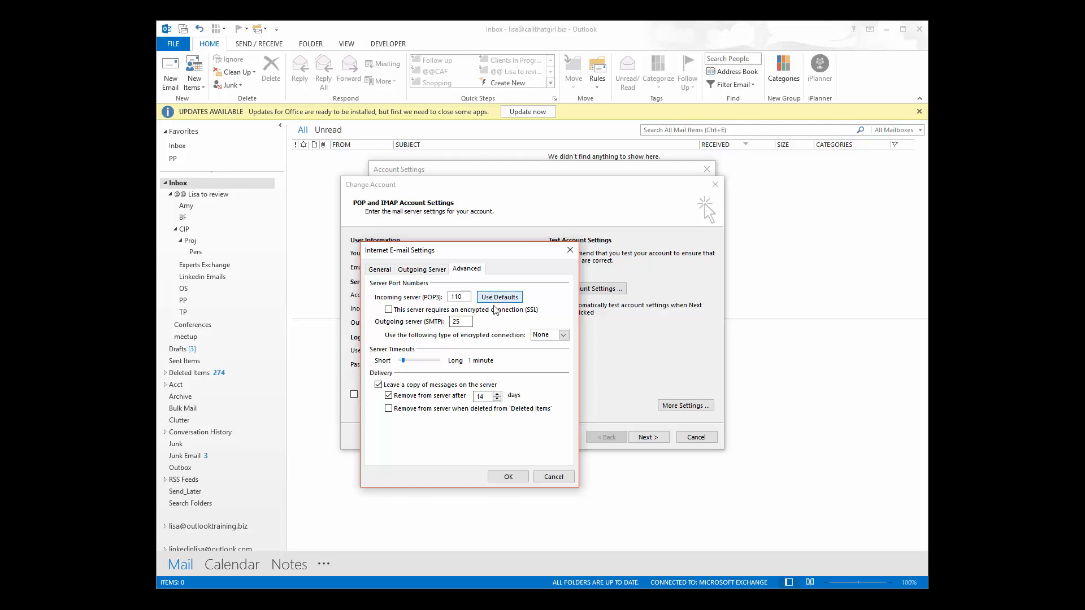
pyautogui.click(497, 475)
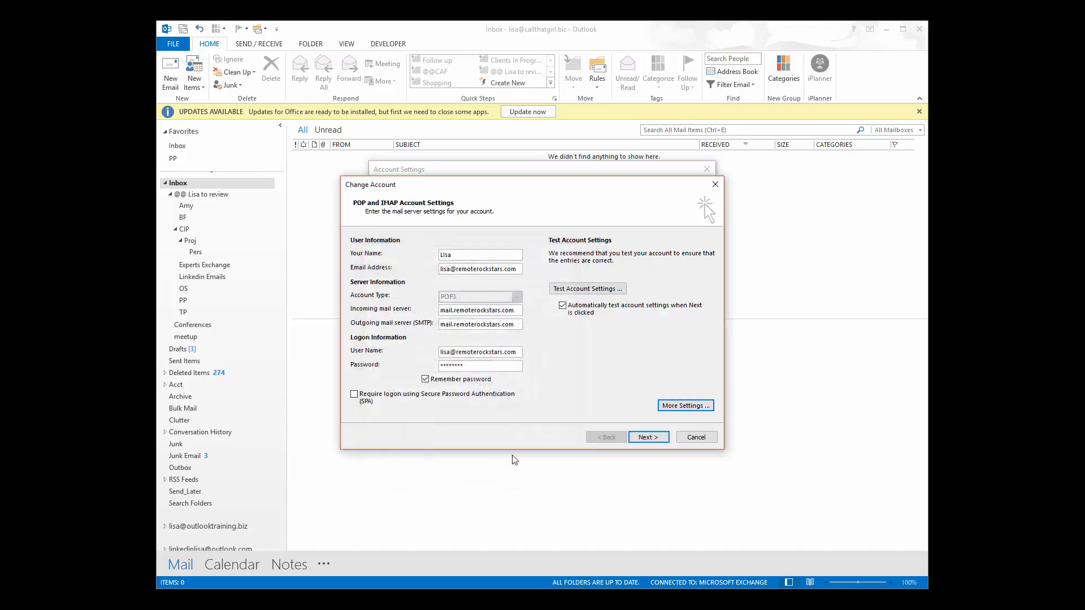
# Test the account settings, which fail to connect to the outgoing SMTP server.
pyautogui.click(574, 290)
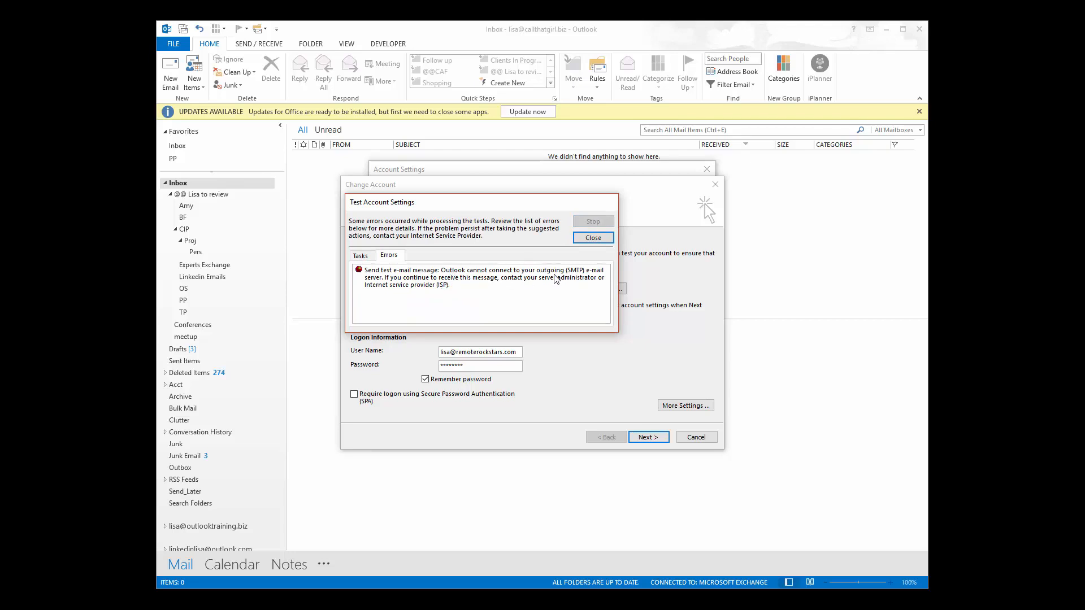
# Change the outgoing SMTP port from 25 to 587 and rerun the account test.
pyautogui.click(592, 239)
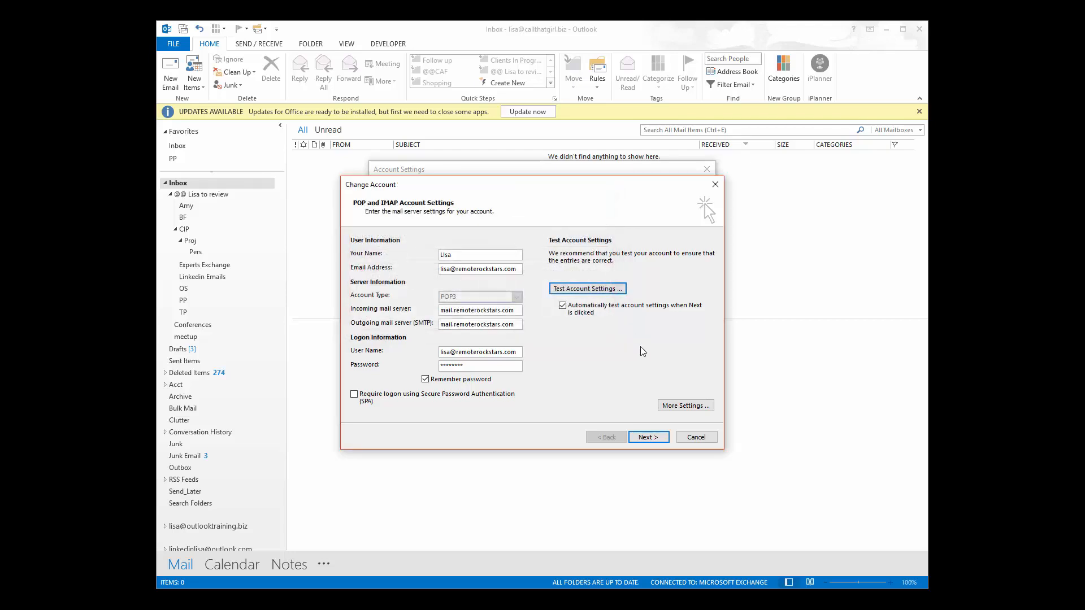
pyautogui.click(672, 404)
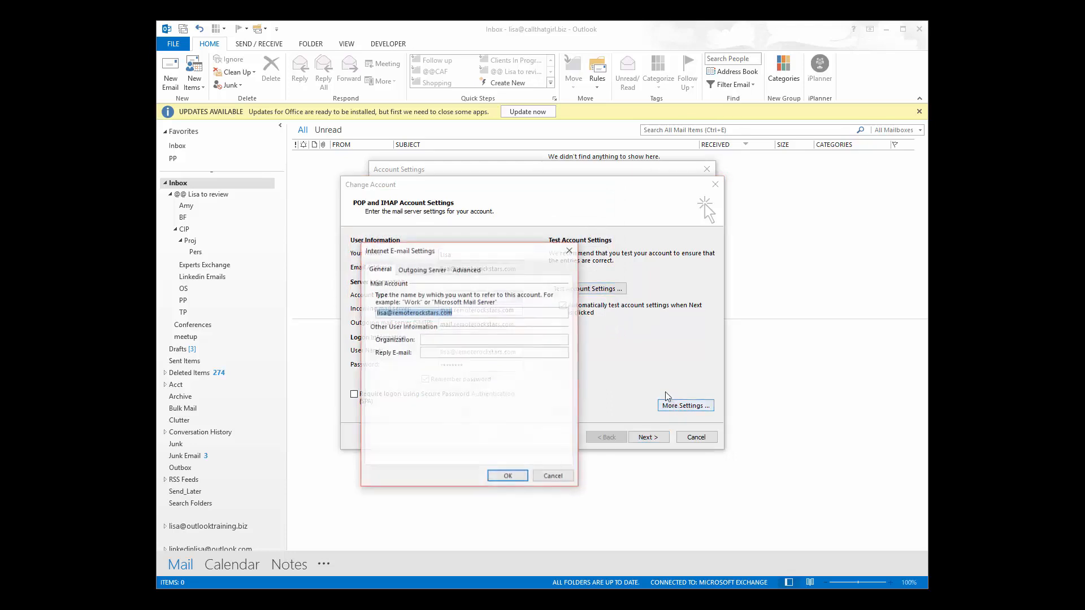
pyautogui.click(472, 273)
pyautogui.doubleClick(462, 321)
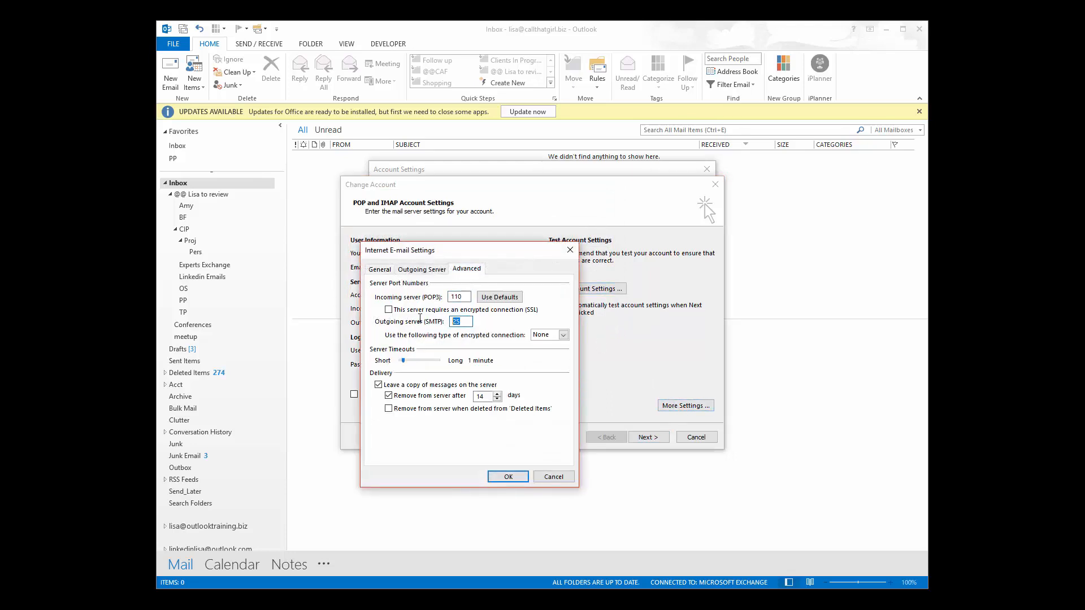
pyautogui.write('587')
pyautogui.click(500, 476)
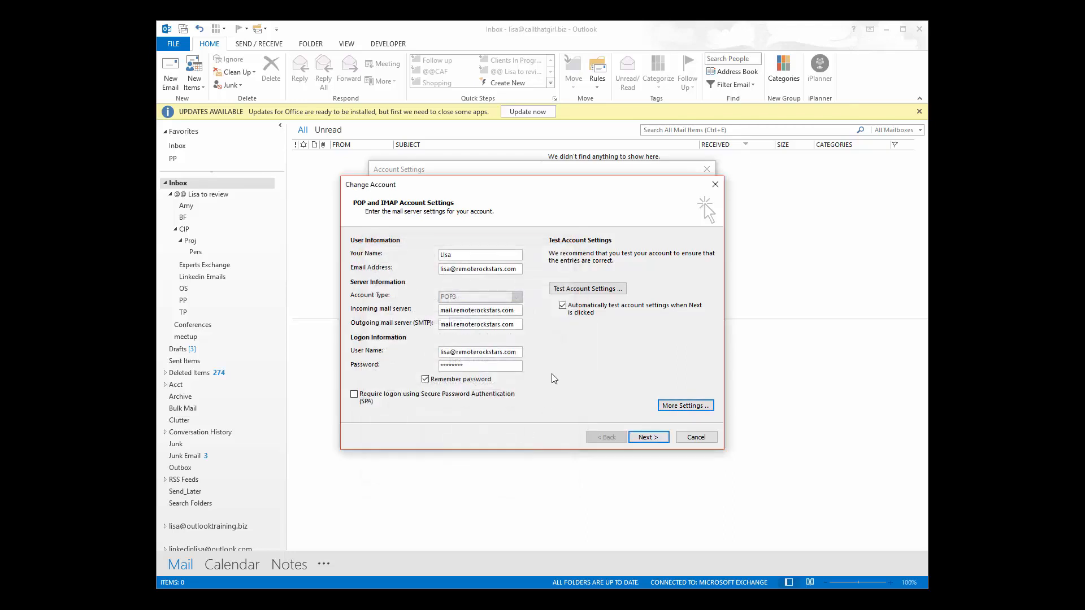
pyautogui.click(566, 290)
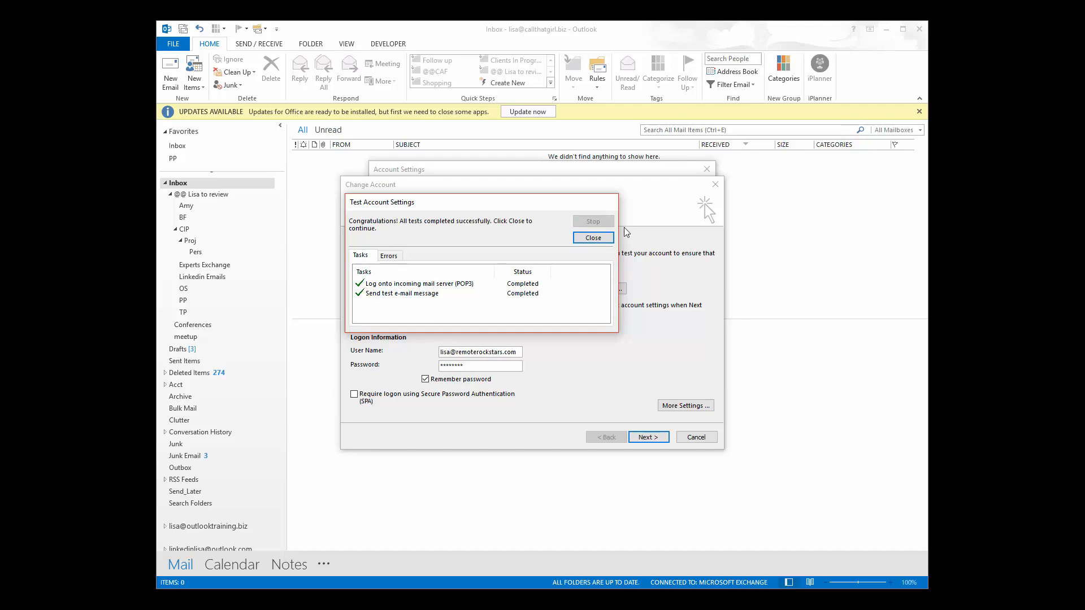
# Close the successful Test Account Settings results window.
pyautogui.click(592, 239)
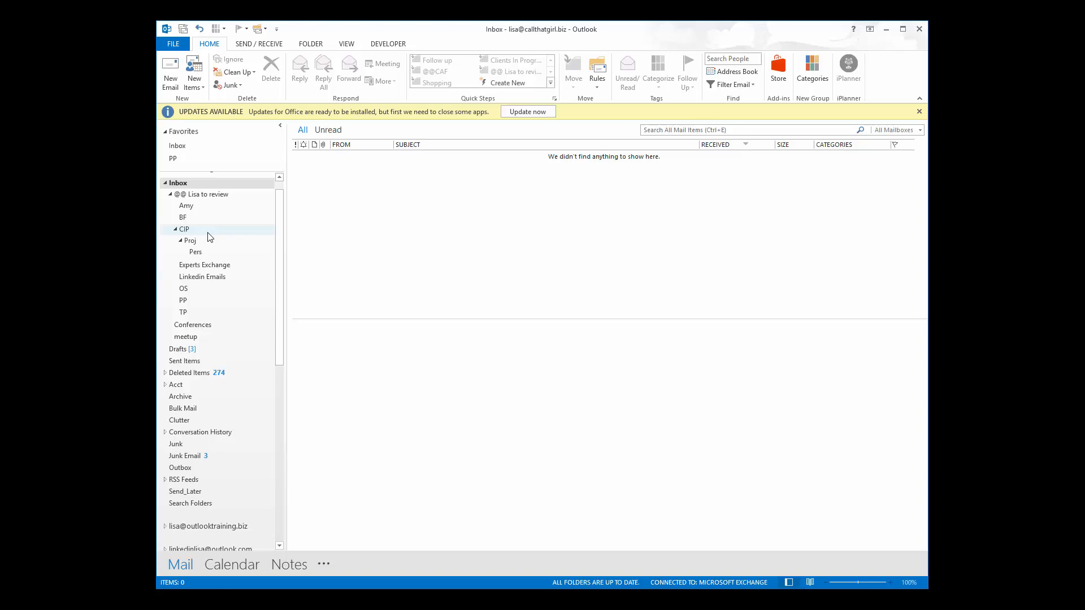
# Exit and relaunch Outlook 2013 until the Choose Profile prompt appears with a profile preselected.
pyautogui.moveTo(279, 205); pyautogui.dragTo(283, 189)
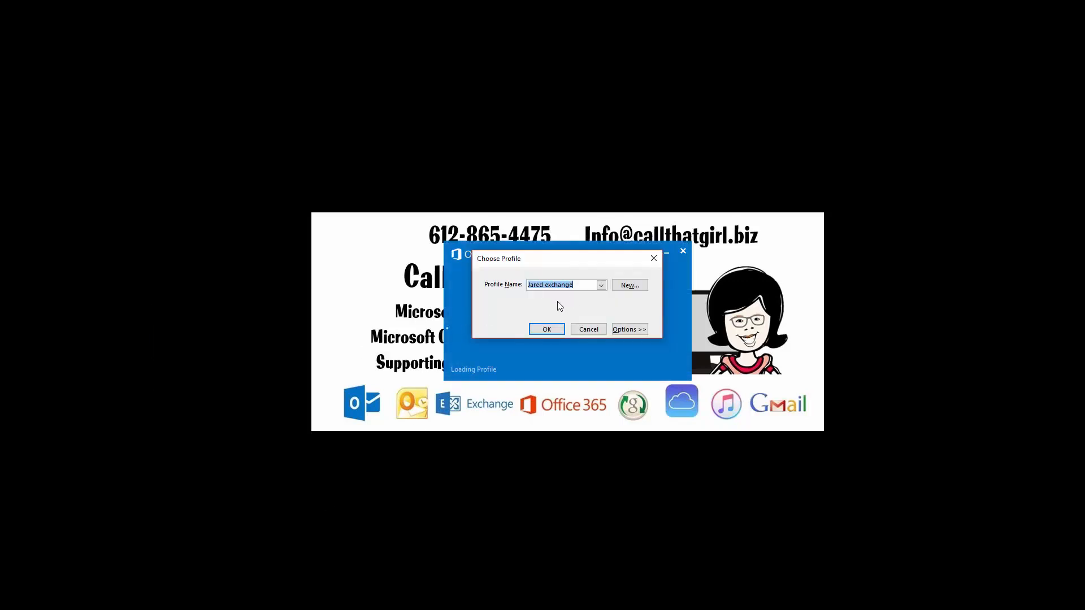
# Load the 'test' profile in Safe Mode, then move the Outlook window up and make it taller.
pyautogui.click(601, 285)
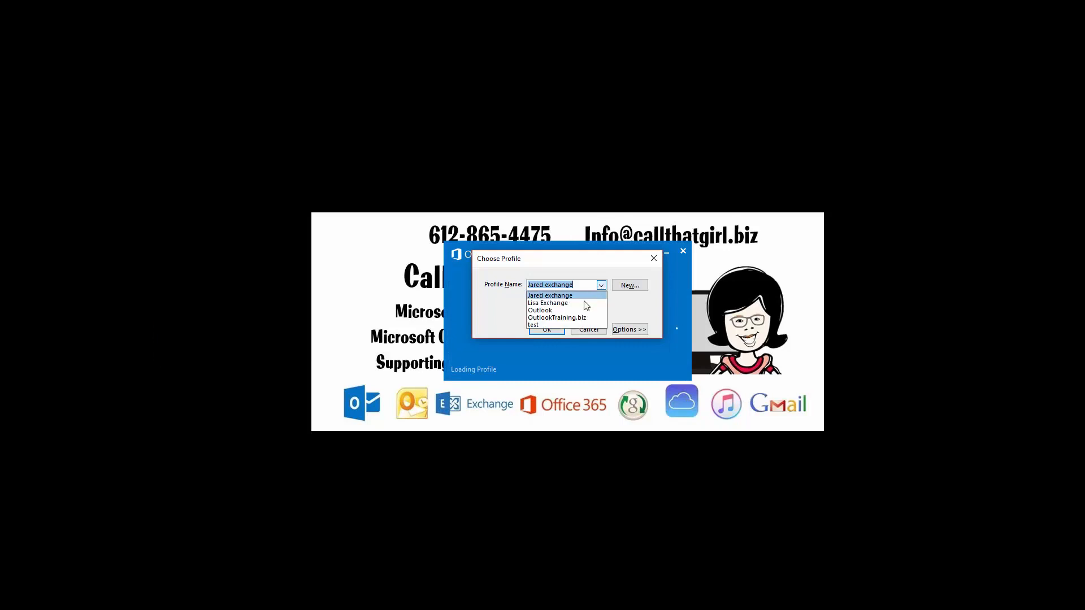
pyautogui.click(546, 327)
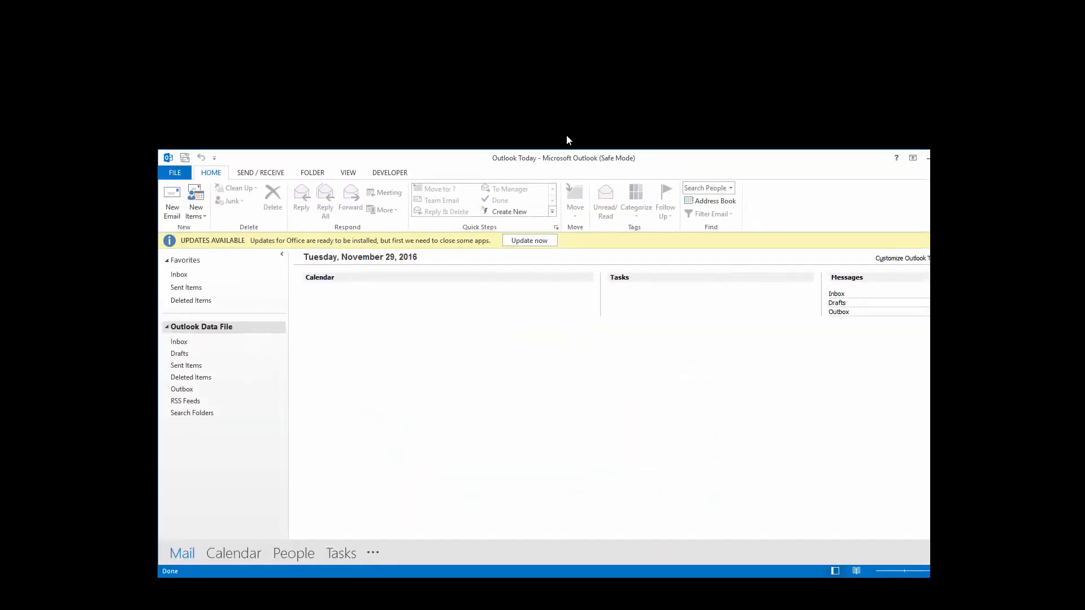
pyautogui.moveTo(519, 42); pyautogui.dragTo(511, 37)
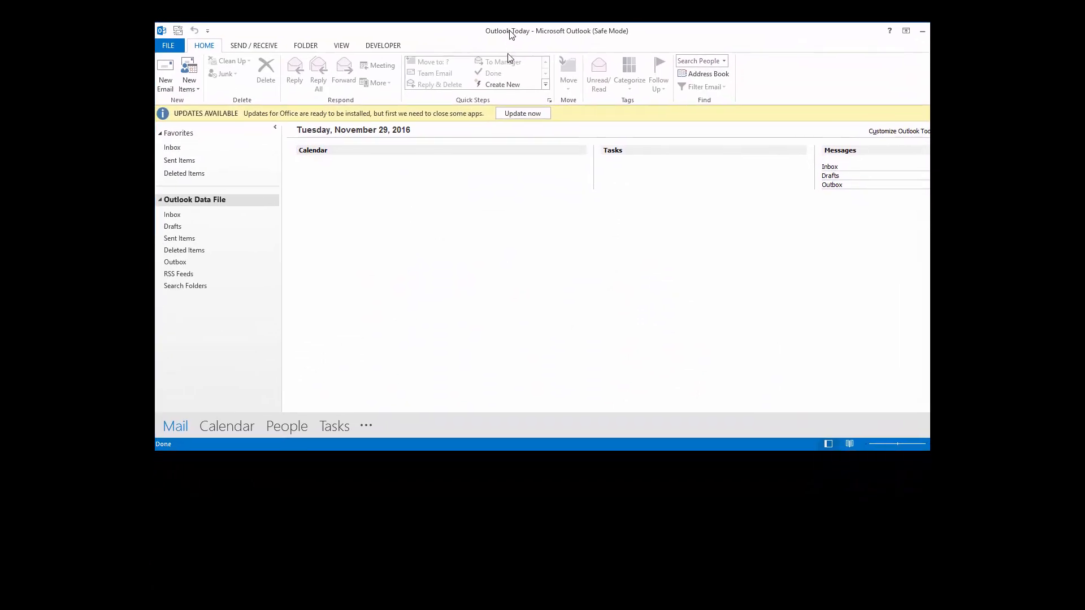
pyautogui.moveTo(930, 451); pyautogui.dragTo(926, 586)
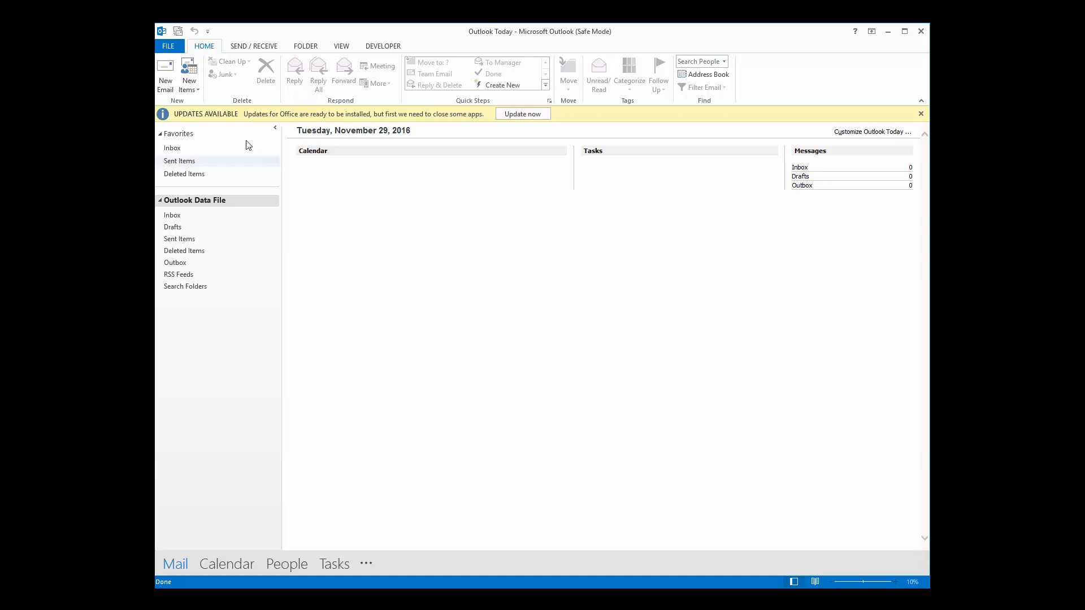
# Open the COM Add-Ins dialog from the Add-ins page of Outlook Options.
pyautogui.click(168, 47)
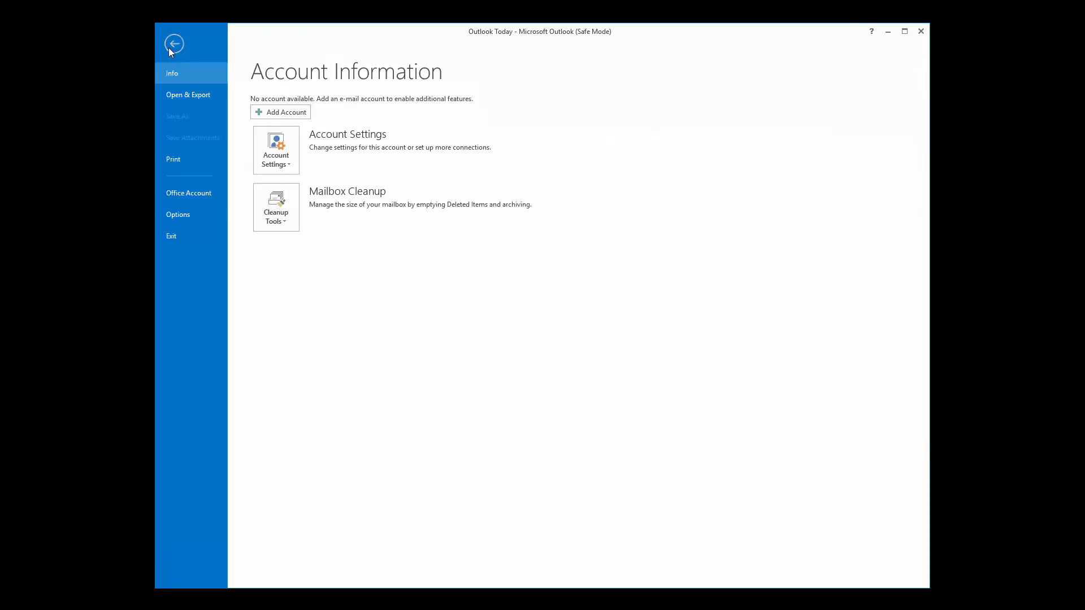
pyautogui.click(178, 215)
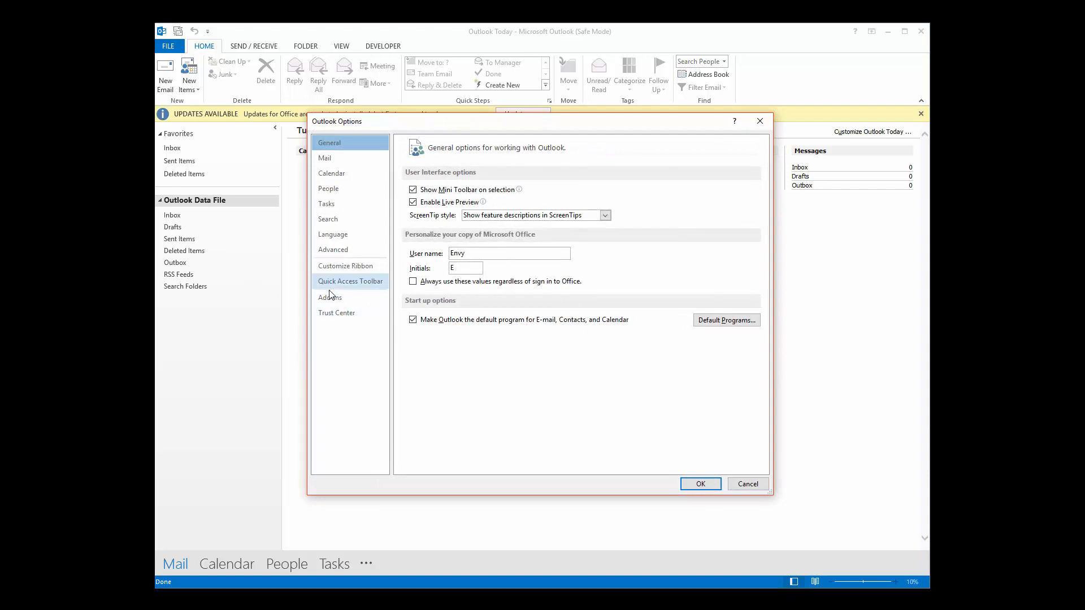
pyautogui.click(331, 299)
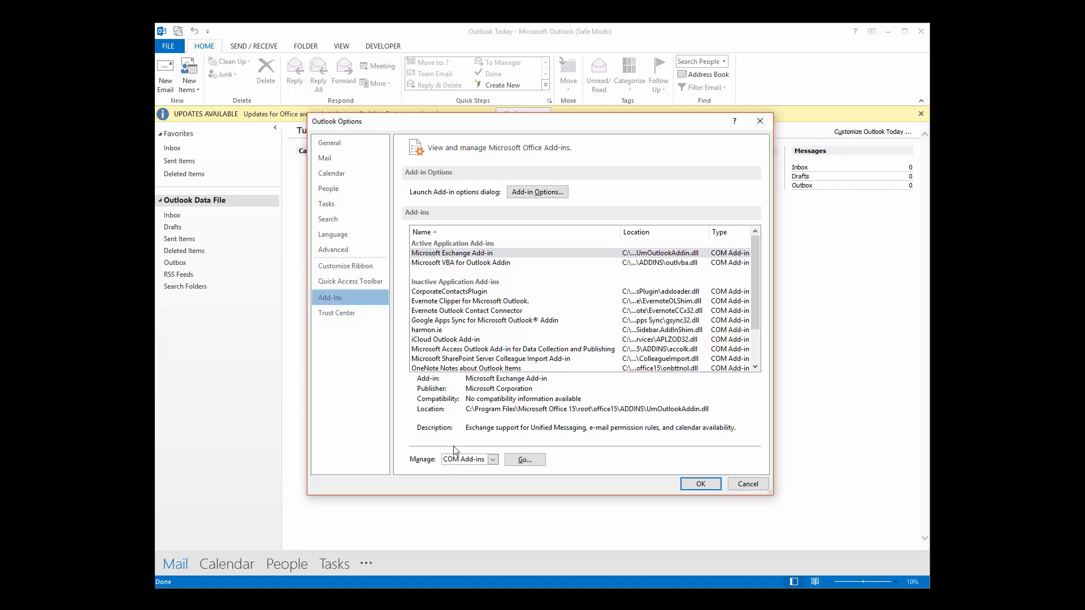
pyautogui.click(520, 465)
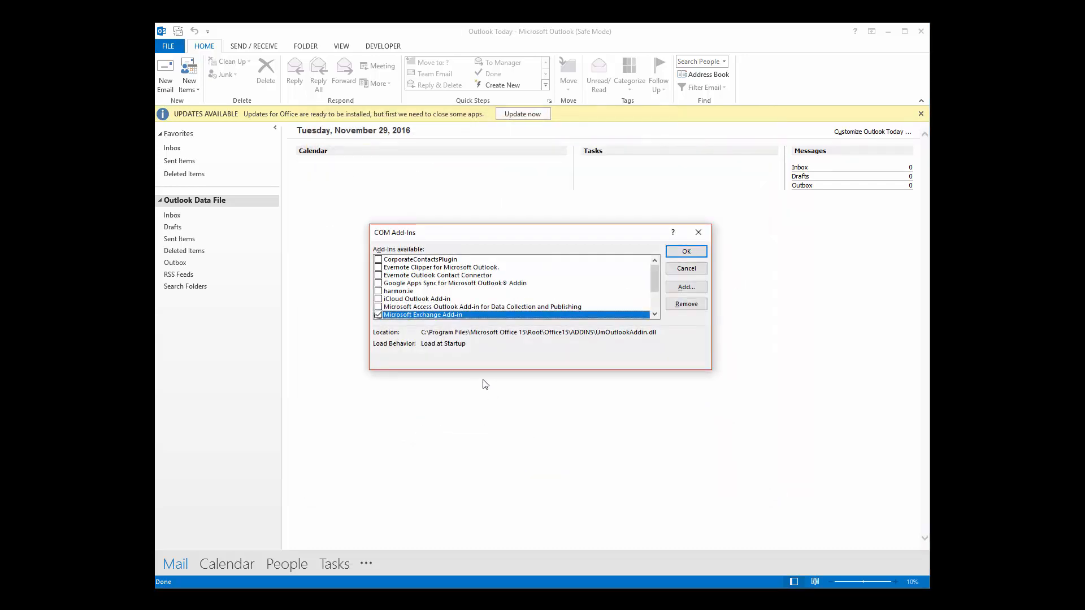
# Scroll through the COM add-ins list, then close the dialog without changes.
pyautogui.scroll(-2, 405, 274)
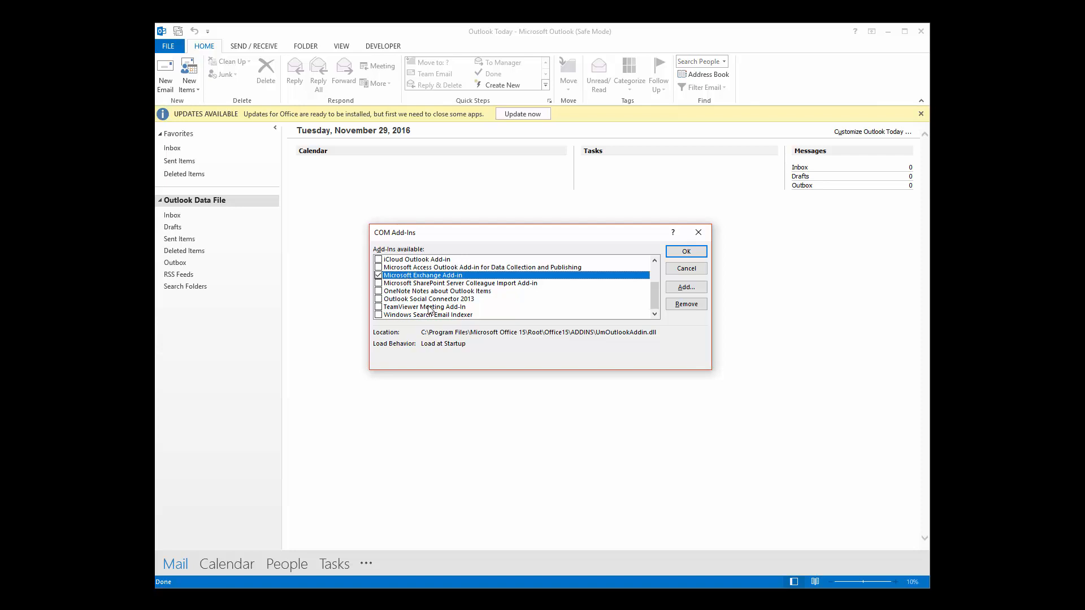
pyautogui.scroll(2, 429, 295)
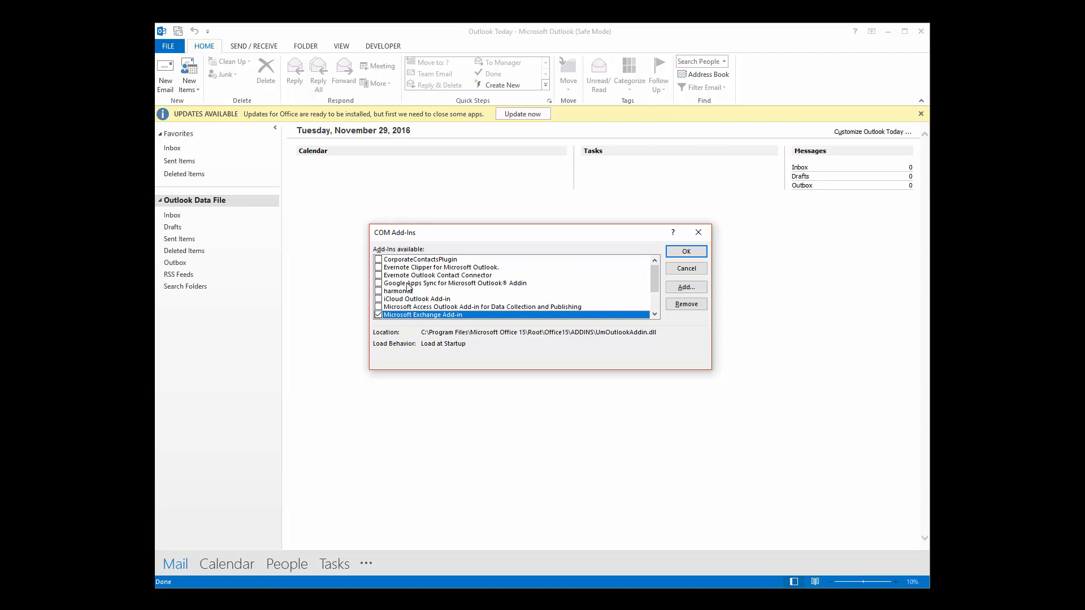
pyautogui.scroll(-2, 408, 286)
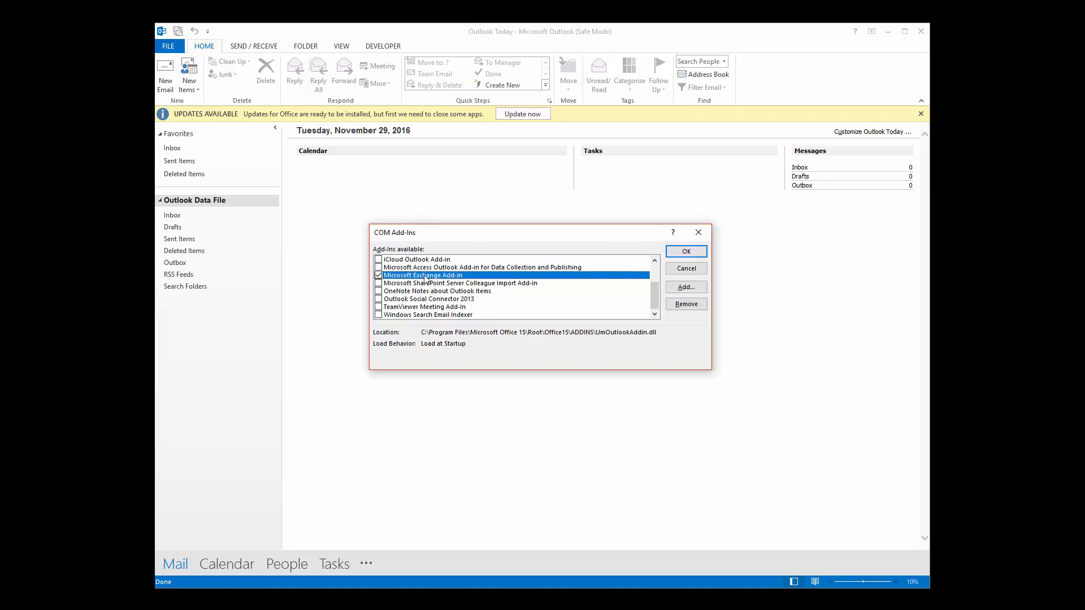
pyautogui.scroll(2, 419, 291)
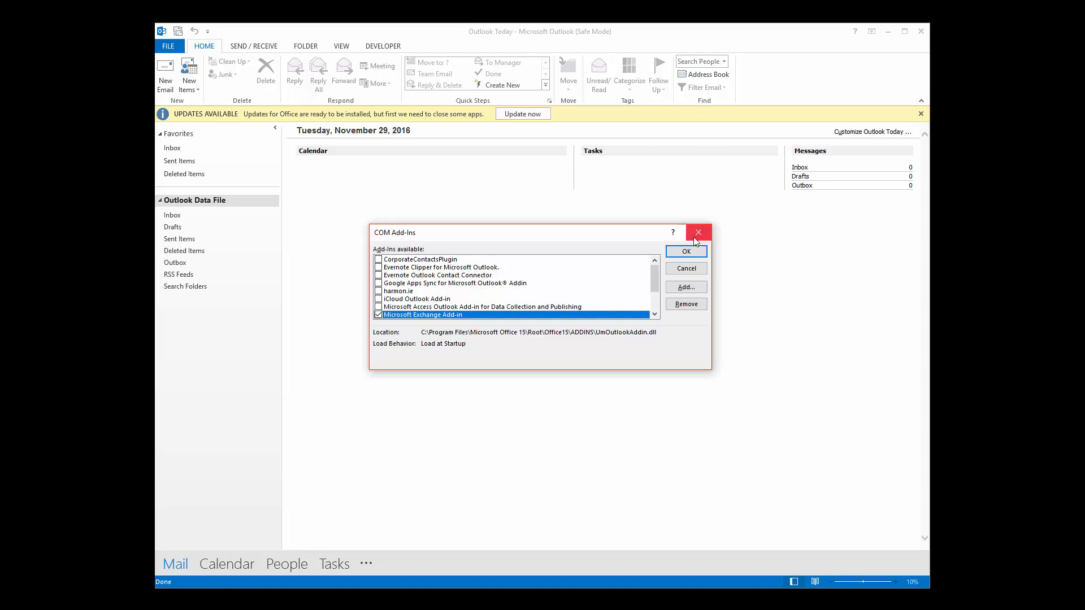
pyautogui.click(686, 252)
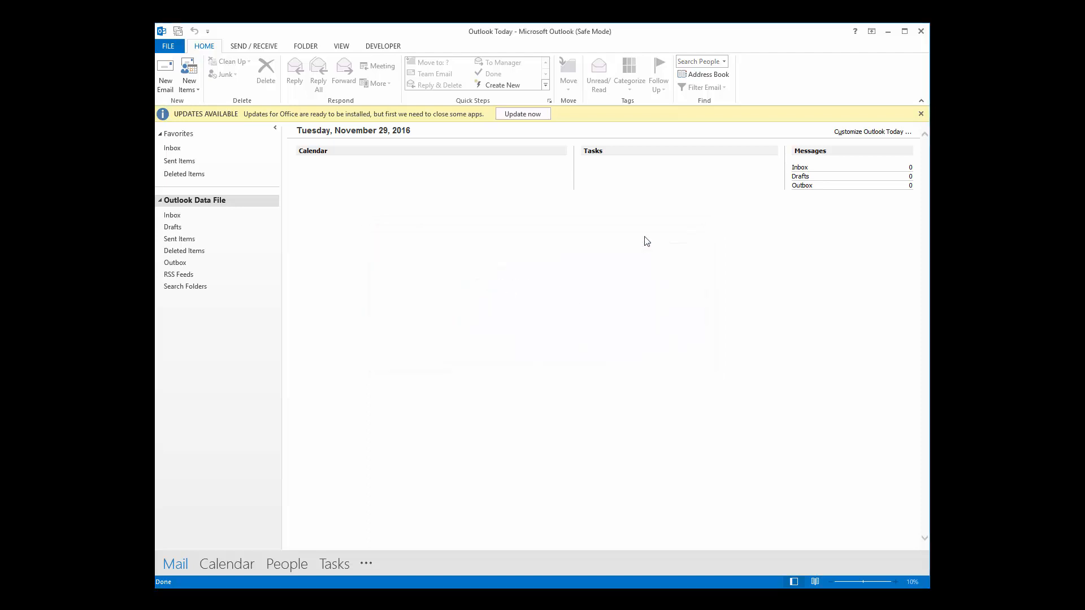
# Open the Account Information page from the FILE tab.
pyautogui.click(168, 50)
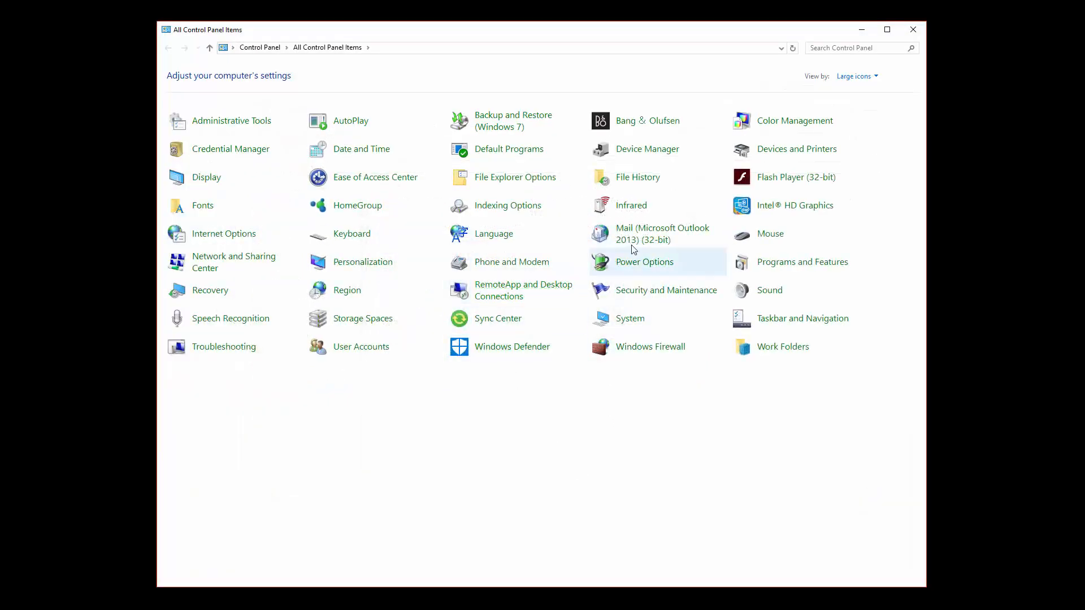
pyautogui.click(639, 245)
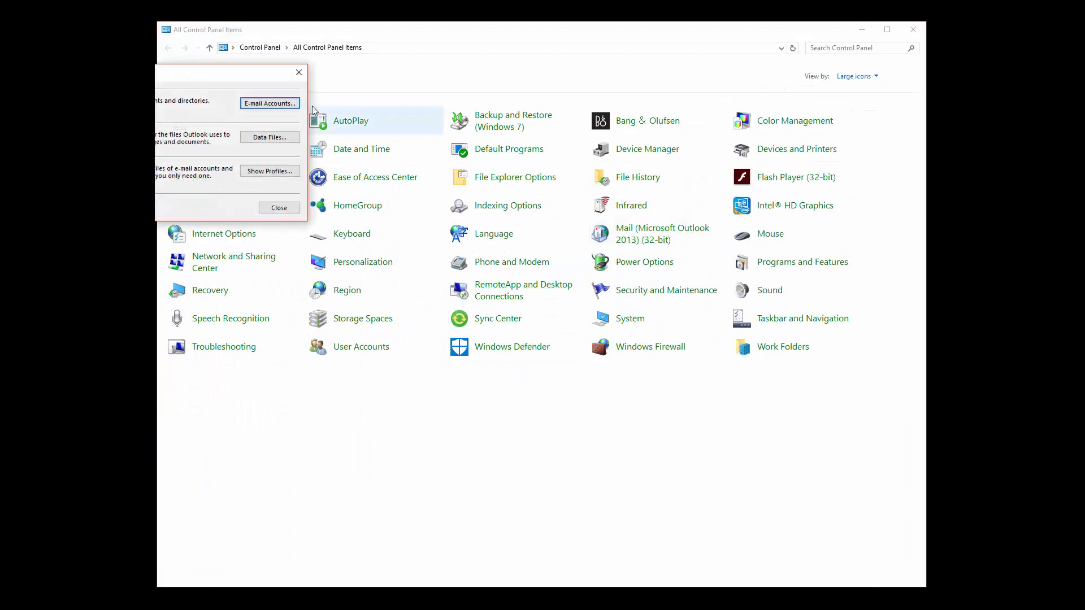
pyautogui.moveTo(257, 83); pyautogui.dragTo(522, 159)
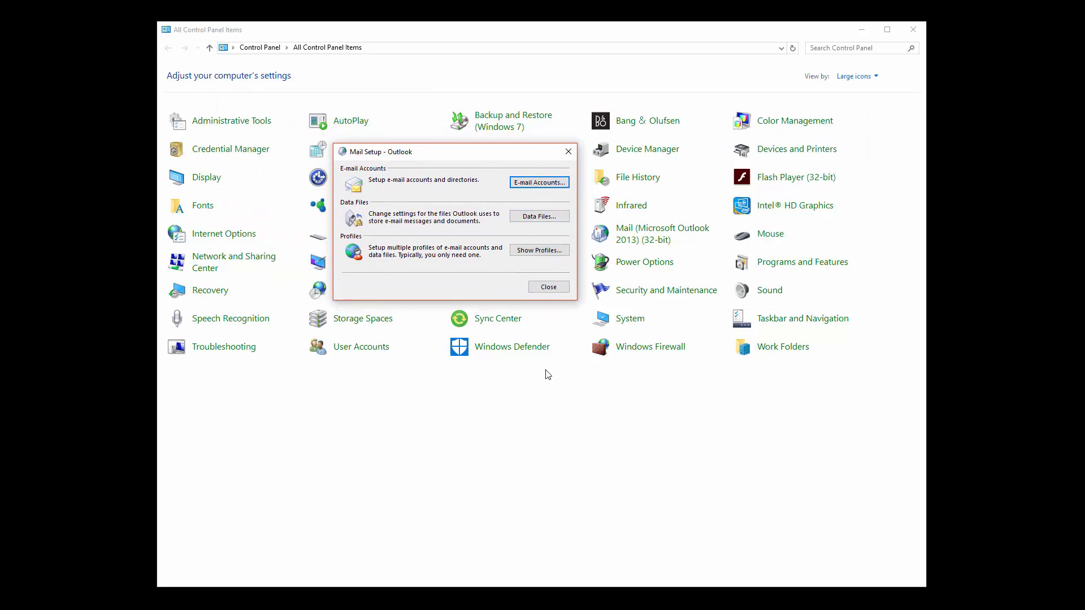
pyautogui.click(568, 151)
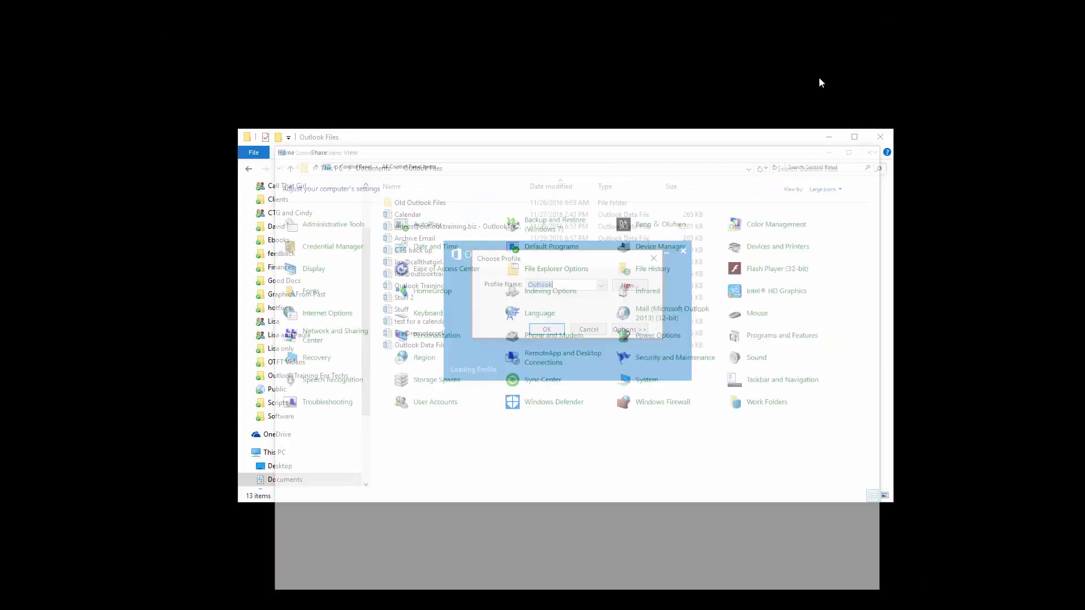
# Dismiss the profile prompt and cut the account's 37,465 KB Outlook data file.
pyautogui.click(589, 330)
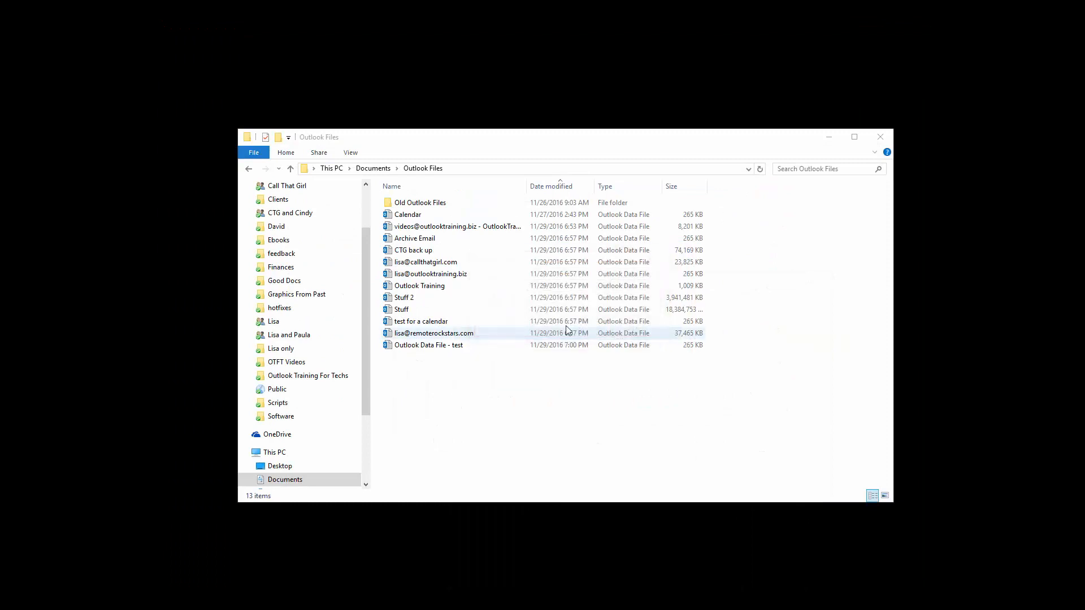
pyautogui.click(440, 333)
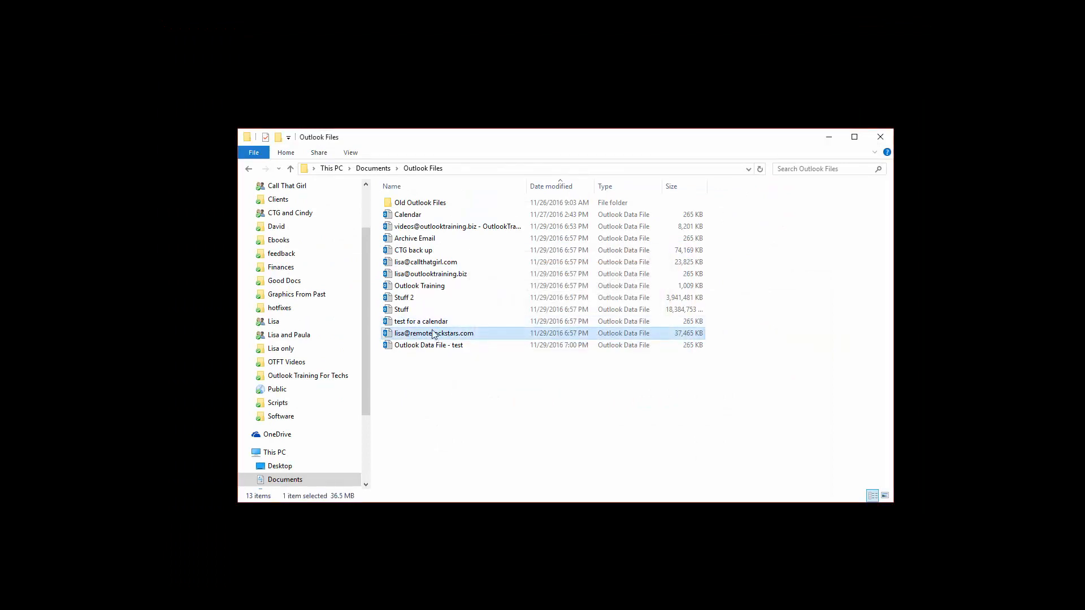
pyautogui.rightClick(445, 337)
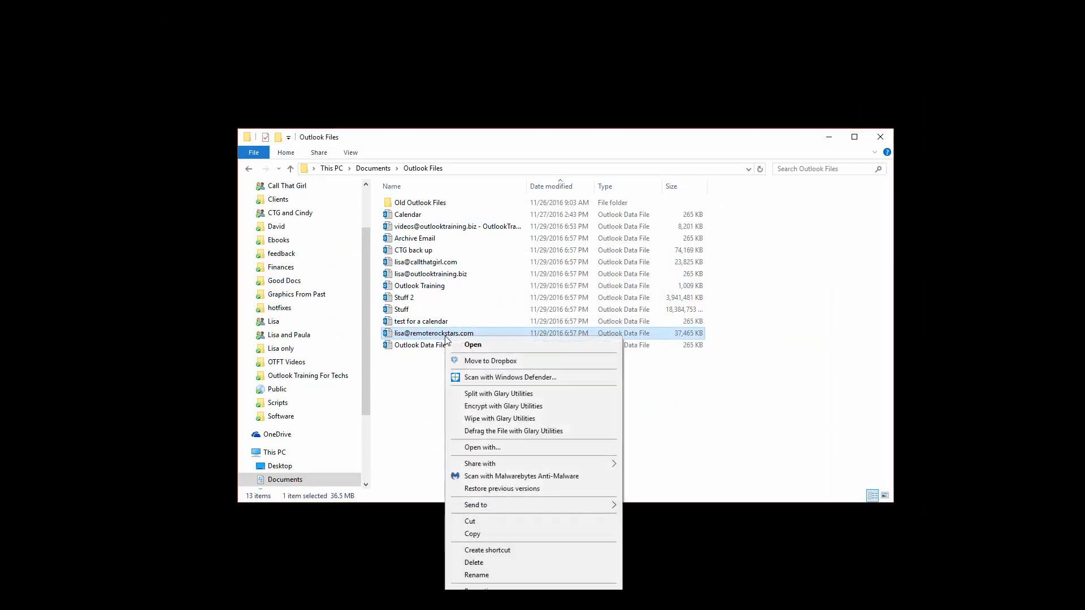
pyautogui.click(477, 521)
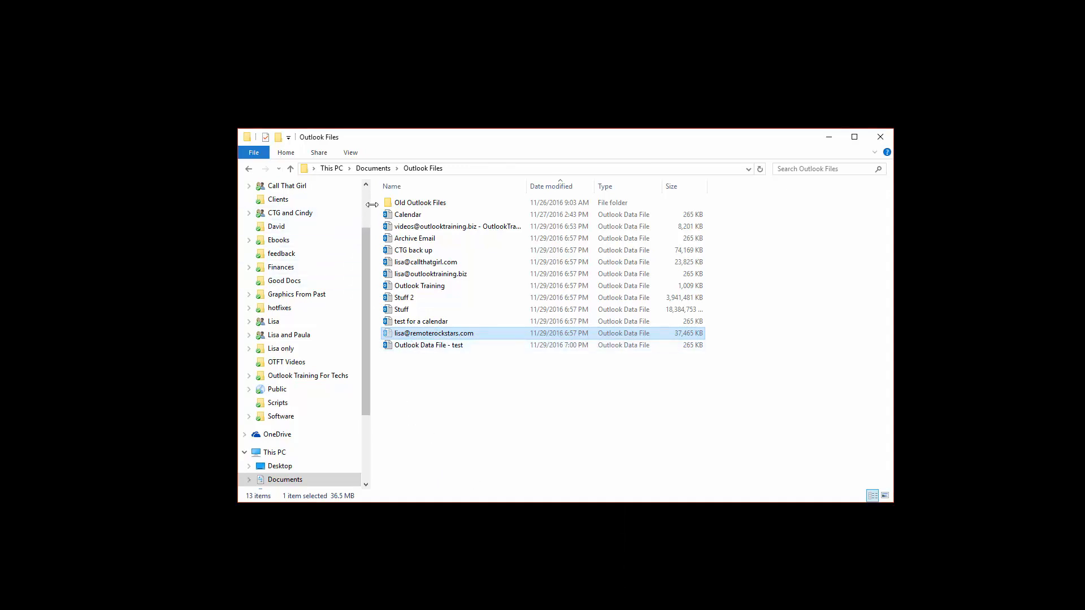
# Create an 'rr' subfolder in Outlook Files, paste the data file into it, and start Outlook.
pyautogui.click(286, 154)
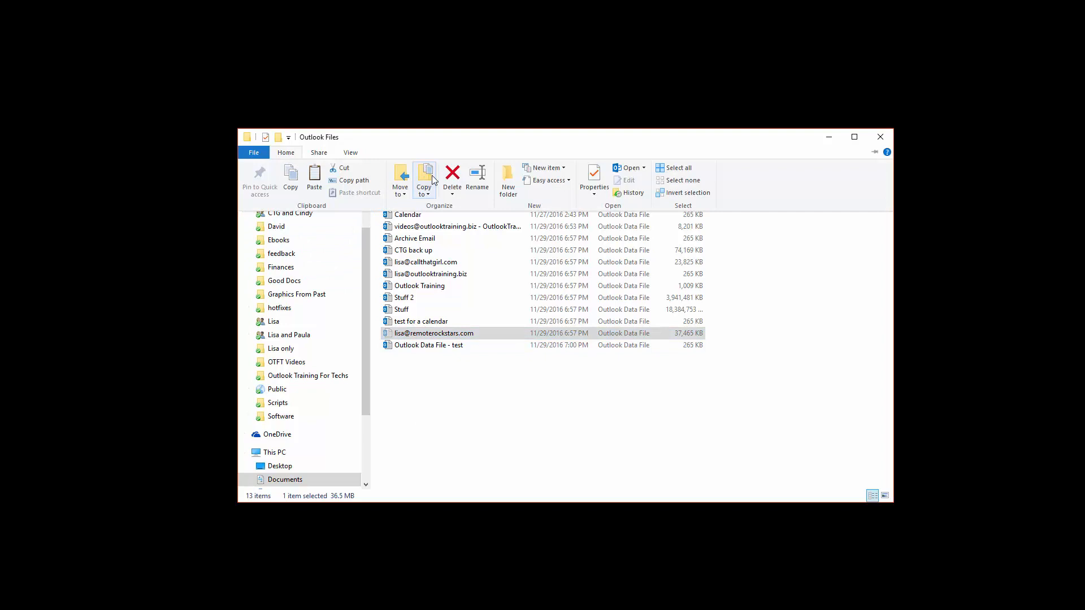
pyautogui.click(508, 176)
pyautogui.write('rr')
pyautogui.press('Return')
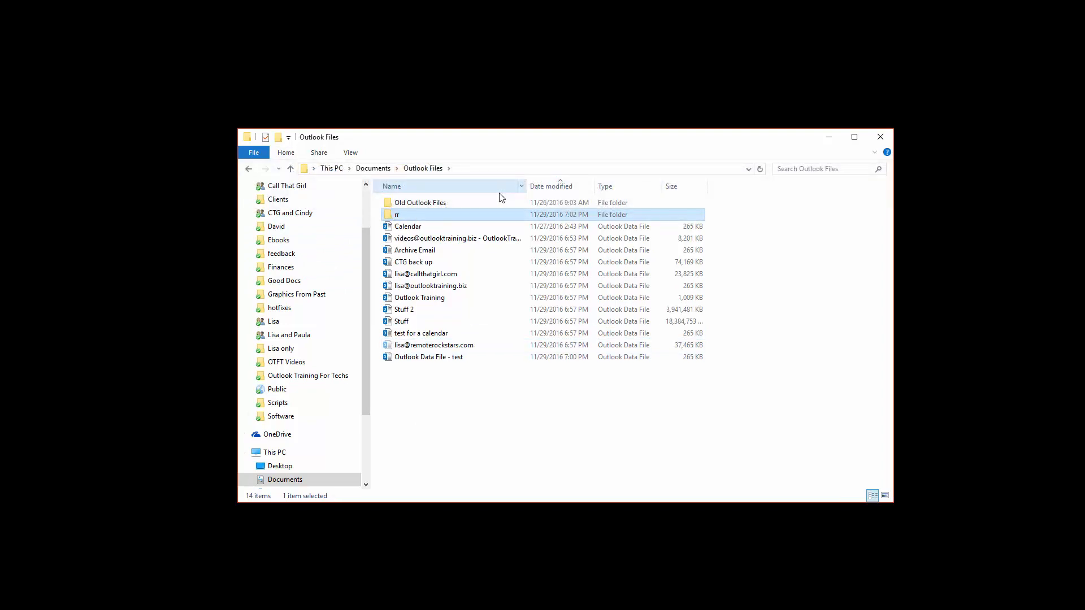
pyautogui.doubleClick(423, 218)
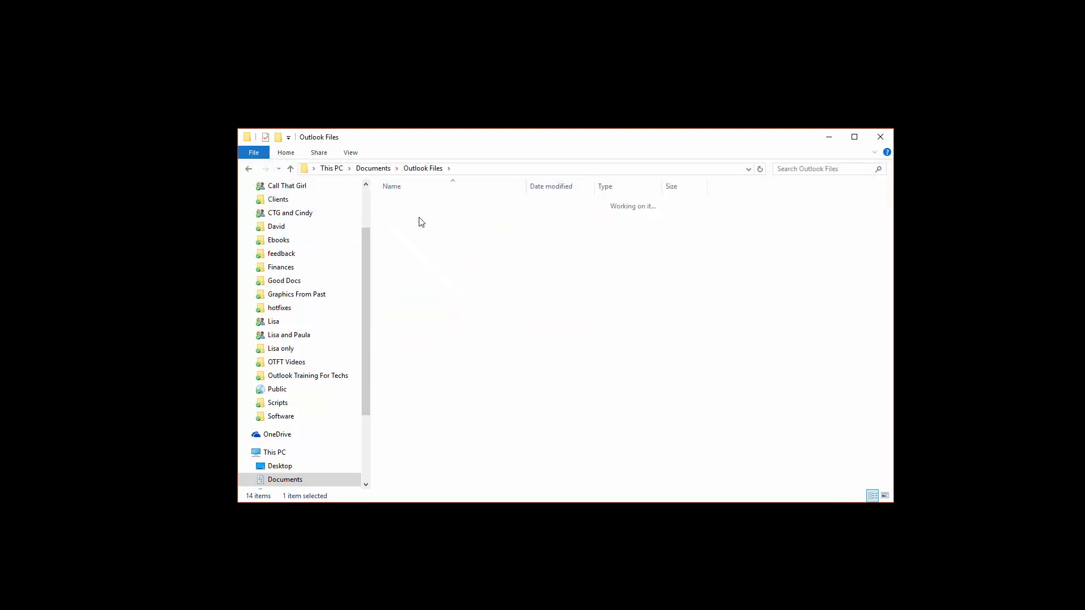
pyautogui.rightClick(435, 258)
pyautogui.click(468, 338)
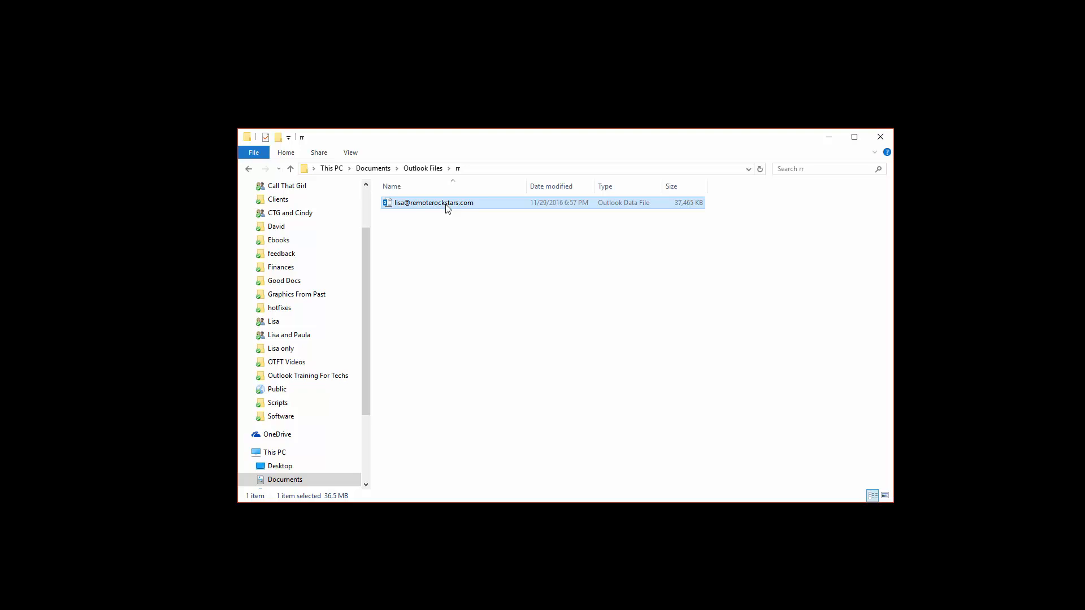
pyautogui.click(335, 598)
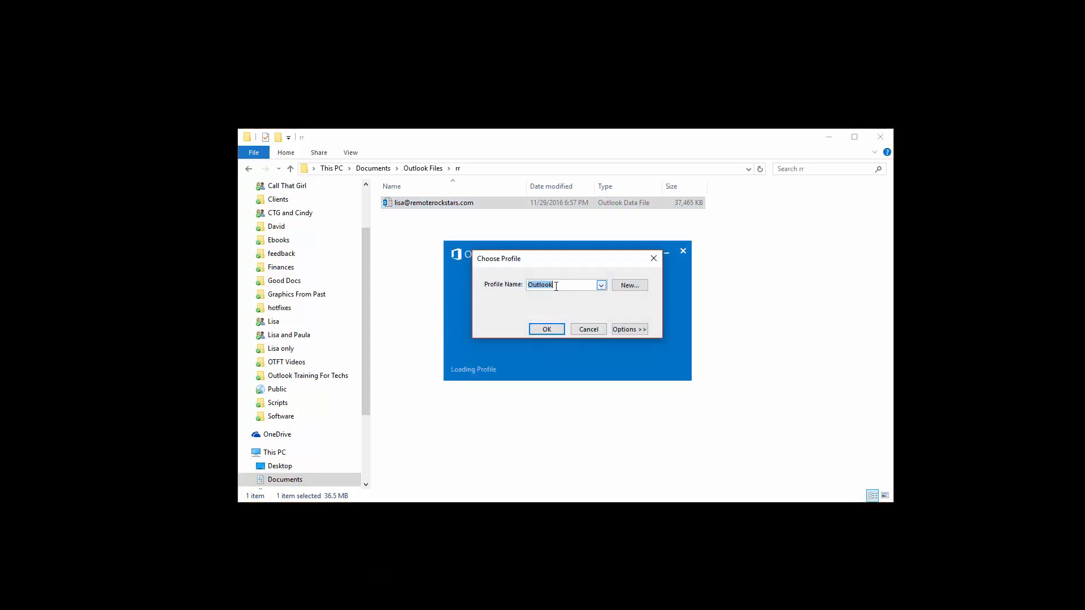
# Load the default profile, expand the moved account's folders, and acknowledge the missing-file error.
pyautogui.click(544, 329)
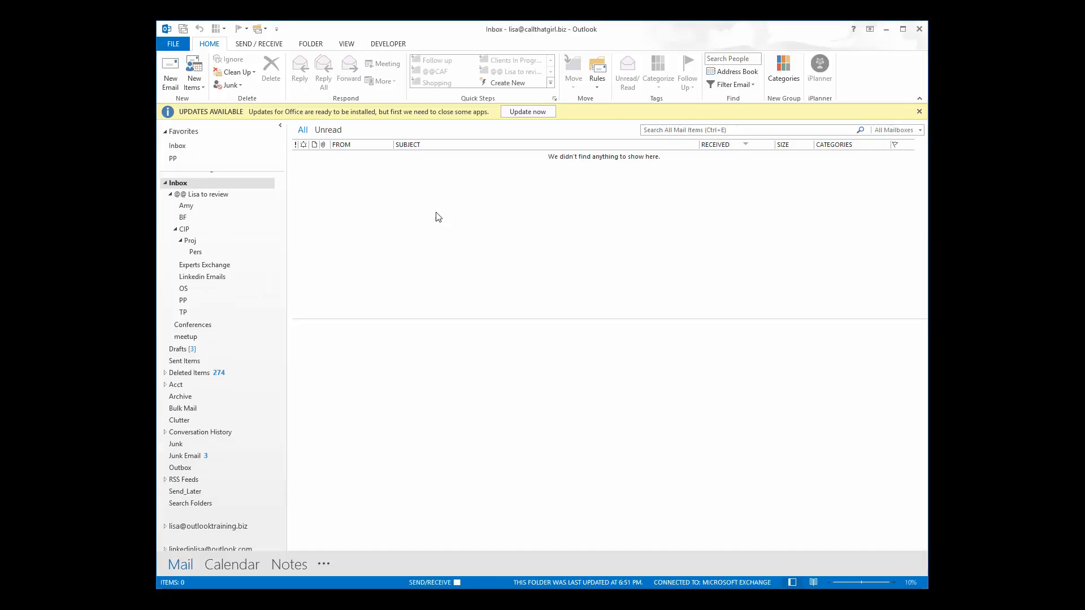
pyautogui.moveTo(281, 244); pyautogui.dragTo(283, 411)
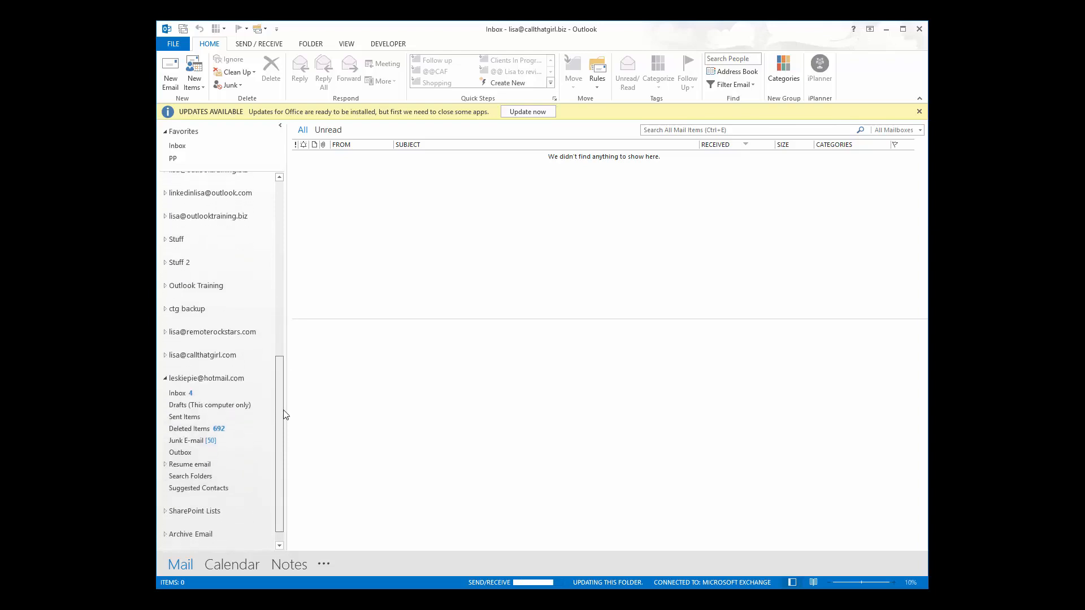
pyautogui.click(165, 337)
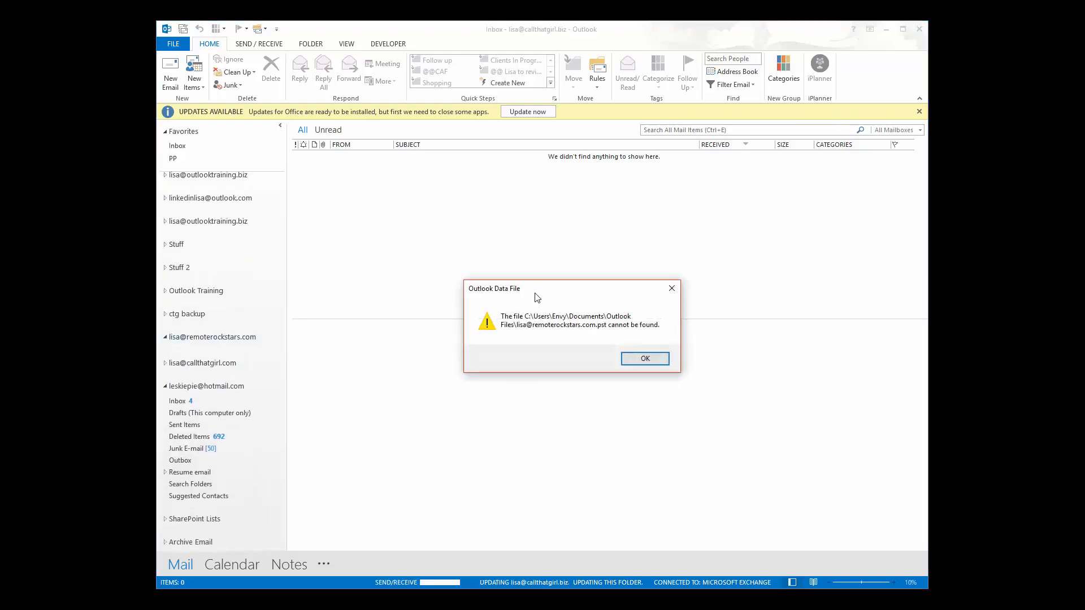
pyautogui.moveTo(536, 298); pyautogui.dragTo(461, 276)
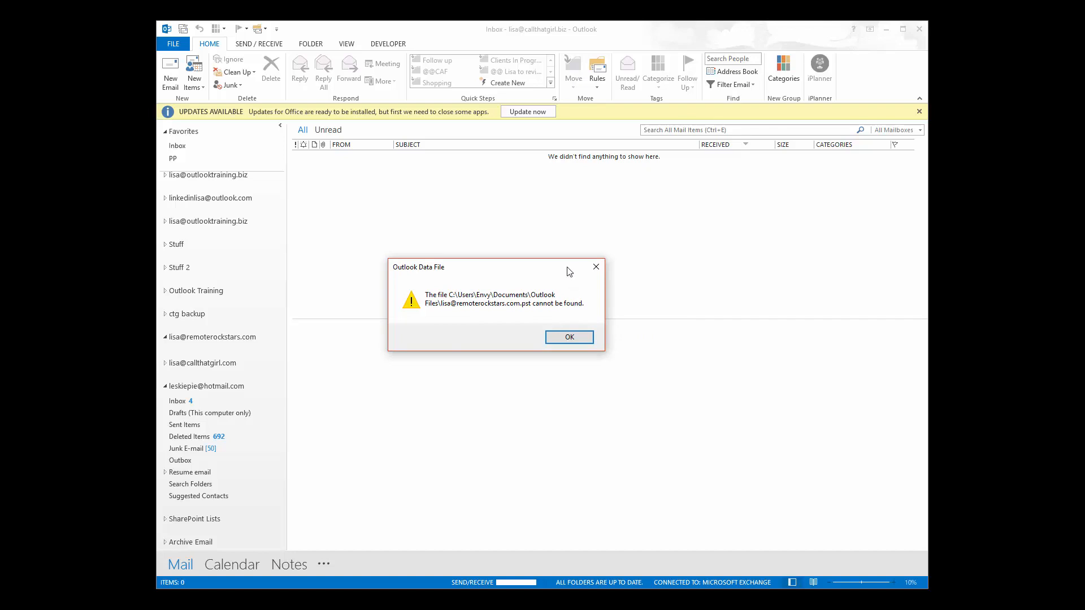
pyautogui.click(570, 338)
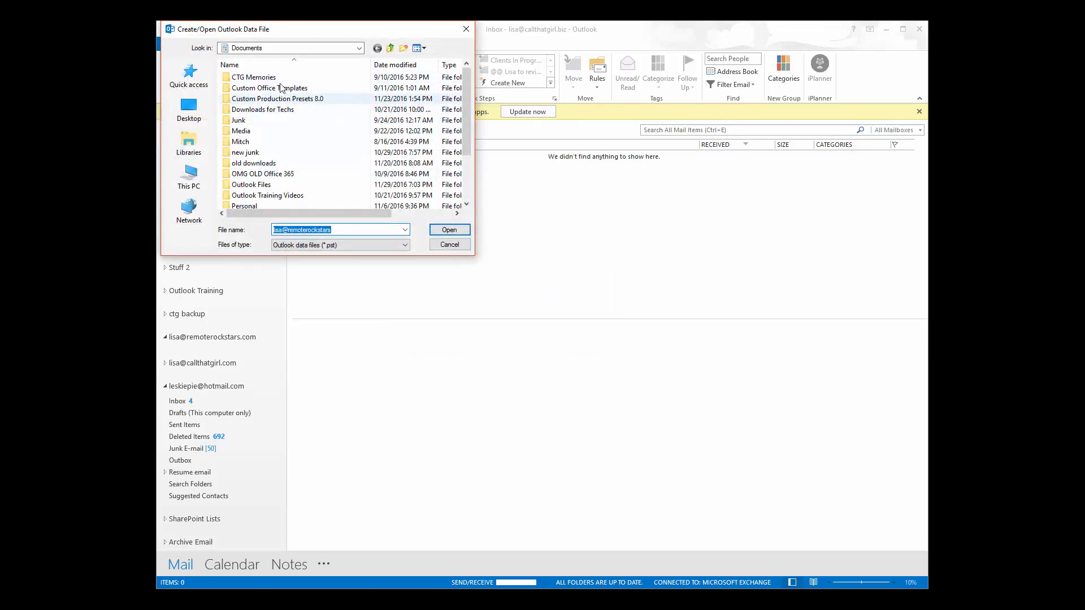
# Browse to the data file in Outlook Files\rr, cancel reconnecting, and dismiss the cannot-expand error.
pyautogui.doubleClick(251, 184)
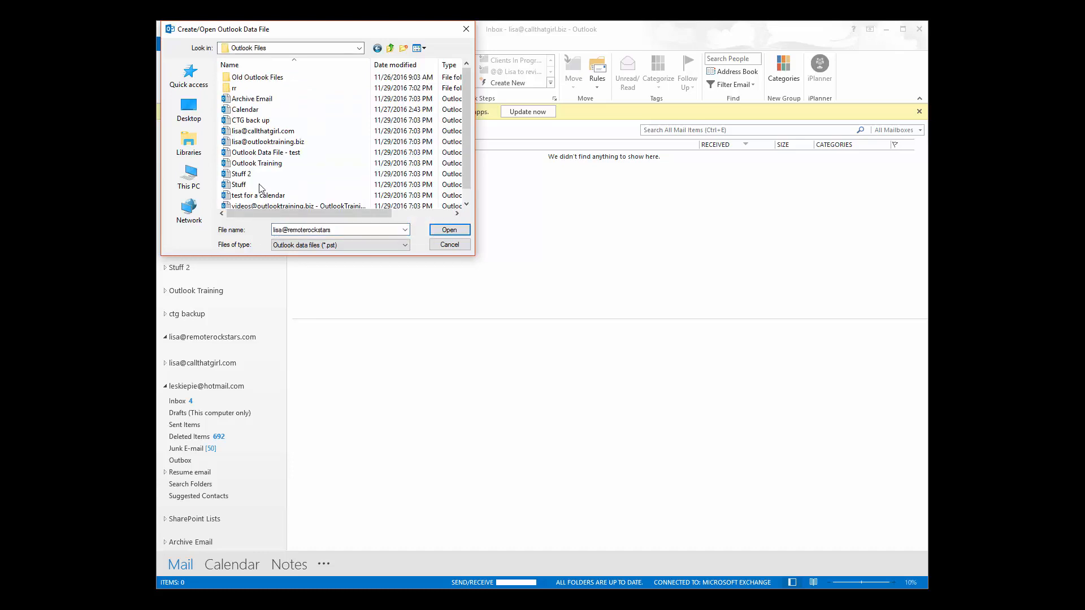
pyautogui.doubleClick(237, 88)
pyautogui.click(252, 79)
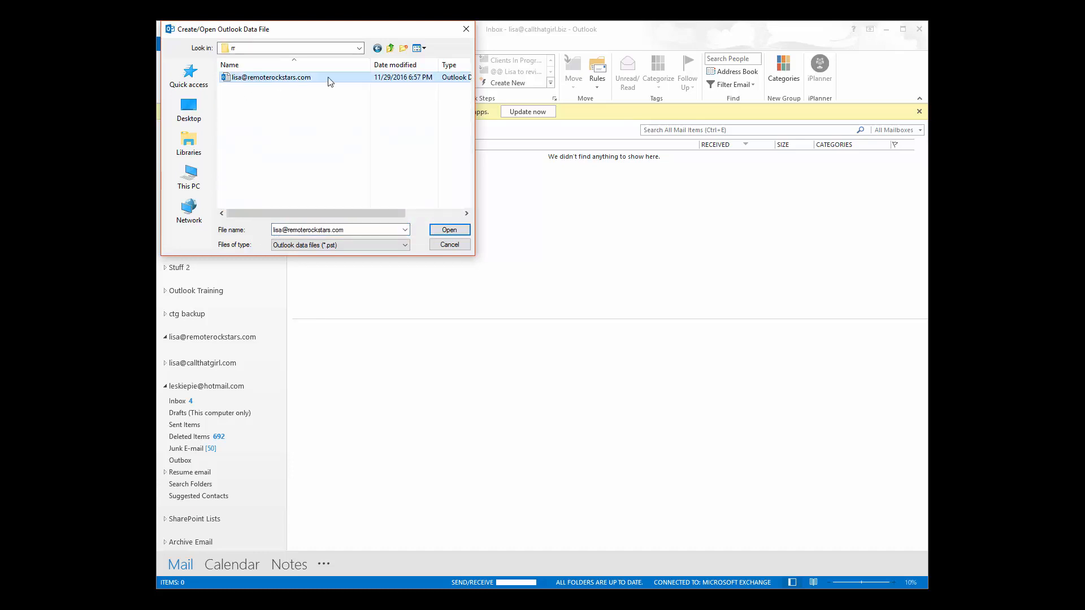
pyautogui.moveTo(381, 36); pyautogui.dragTo(477, 108)
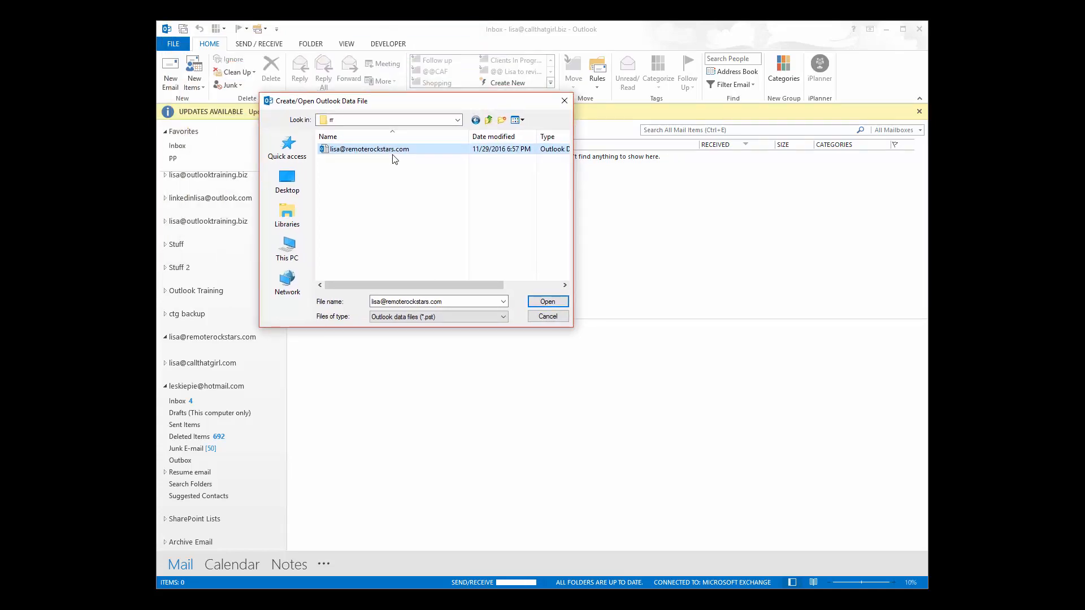
pyautogui.click(547, 317)
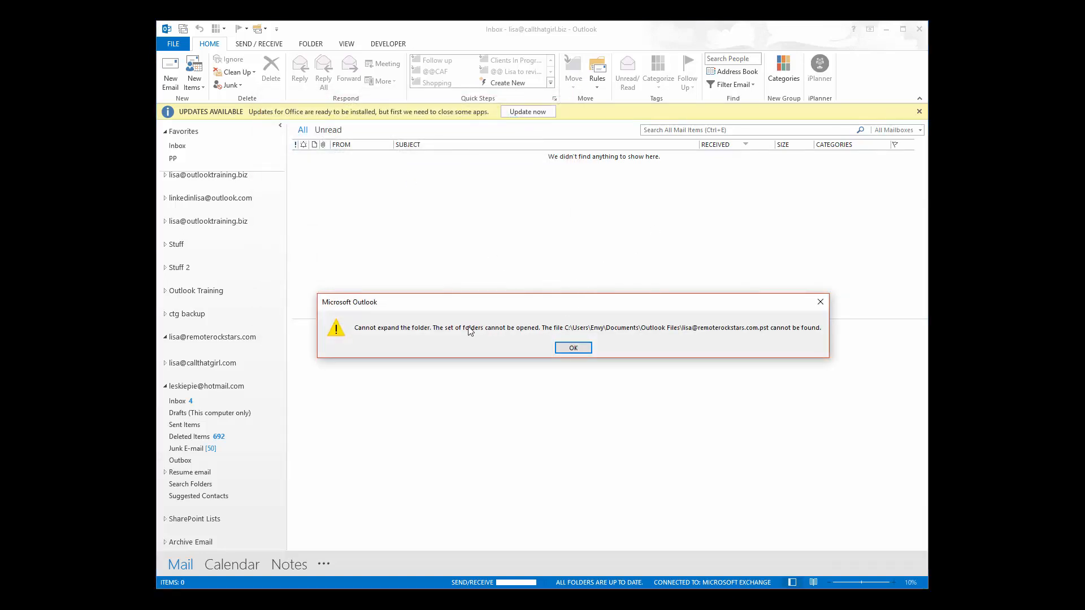
pyautogui.click(574, 348)
# Cut the data file out of rr and paste it back into Outlook Files.
pyautogui.click(172, 43)
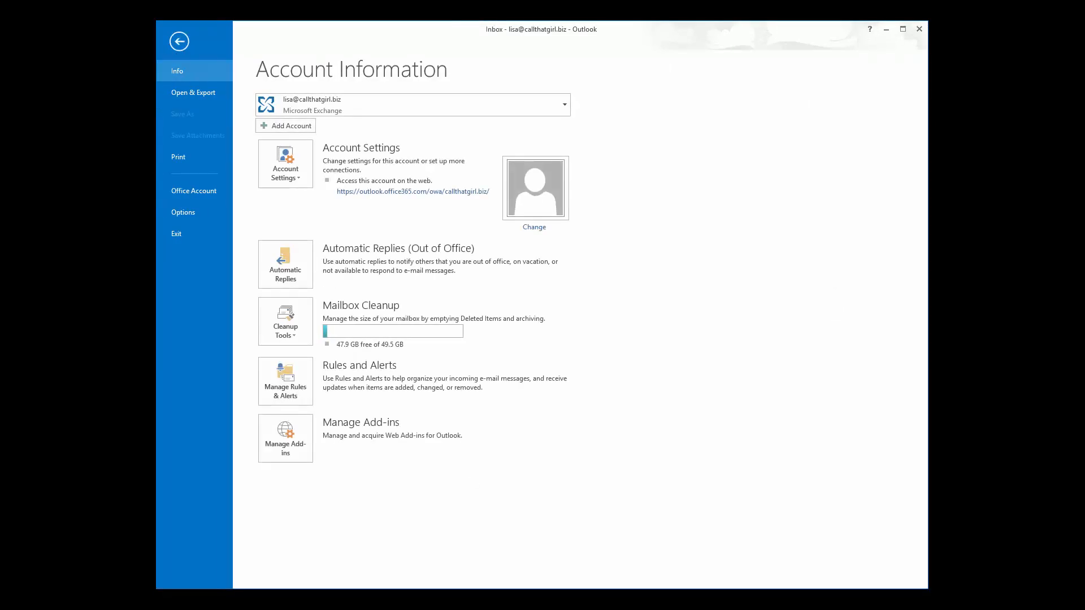
pyautogui.rightClick(428, 207)
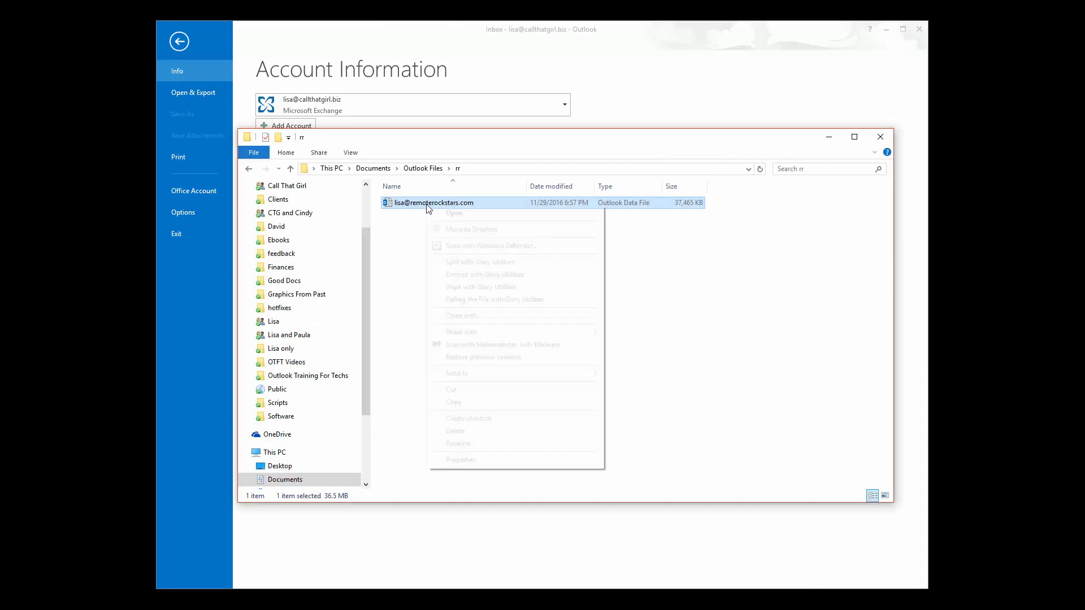
pyautogui.click(469, 390)
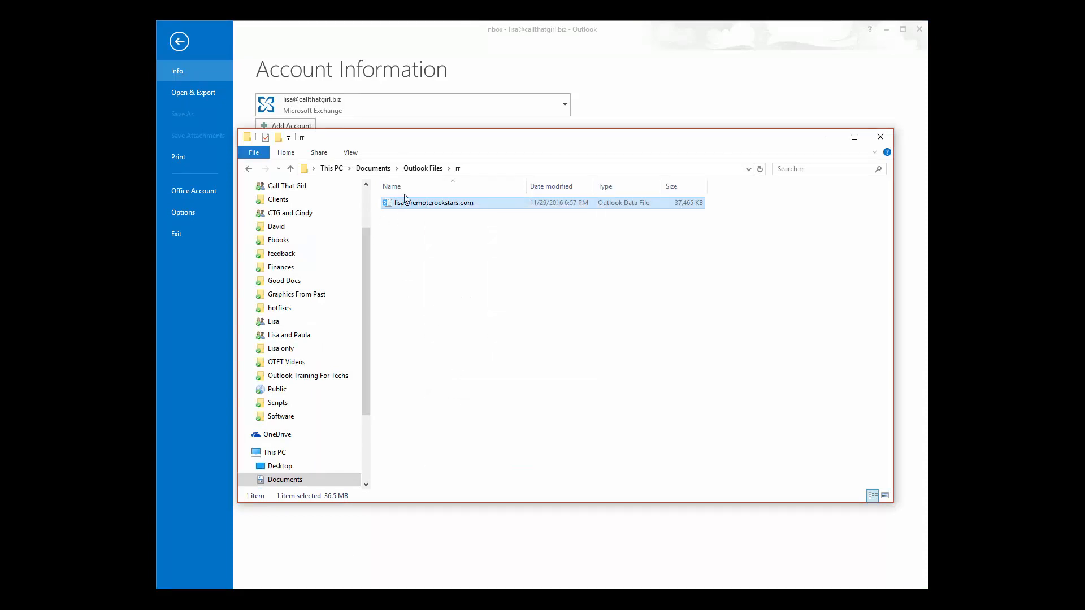
pyautogui.click(423, 168)
pyautogui.rightClick(436, 384)
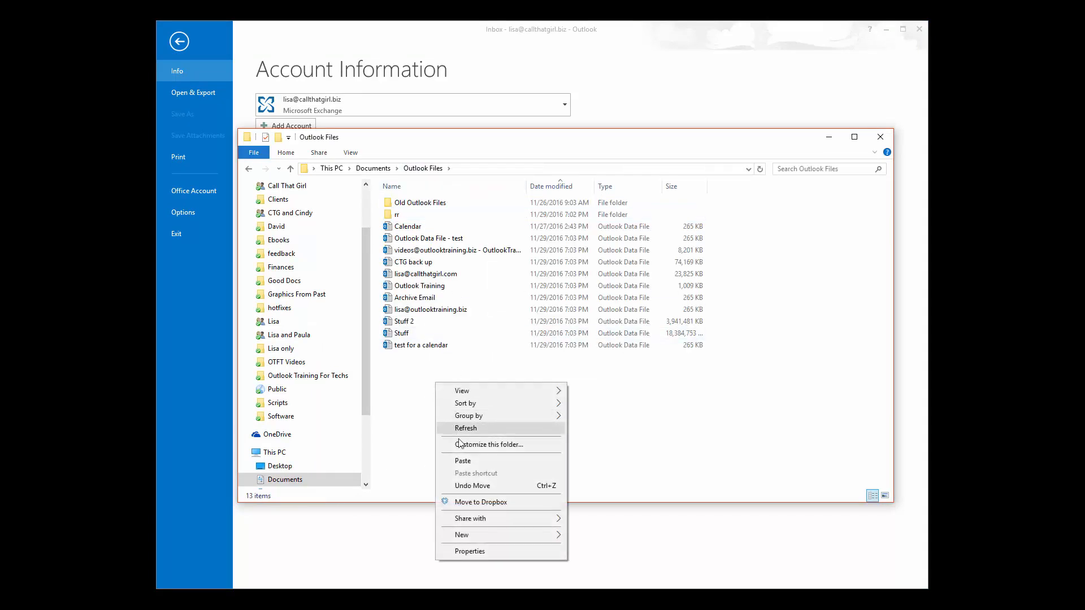
pyautogui.click(462, 461)
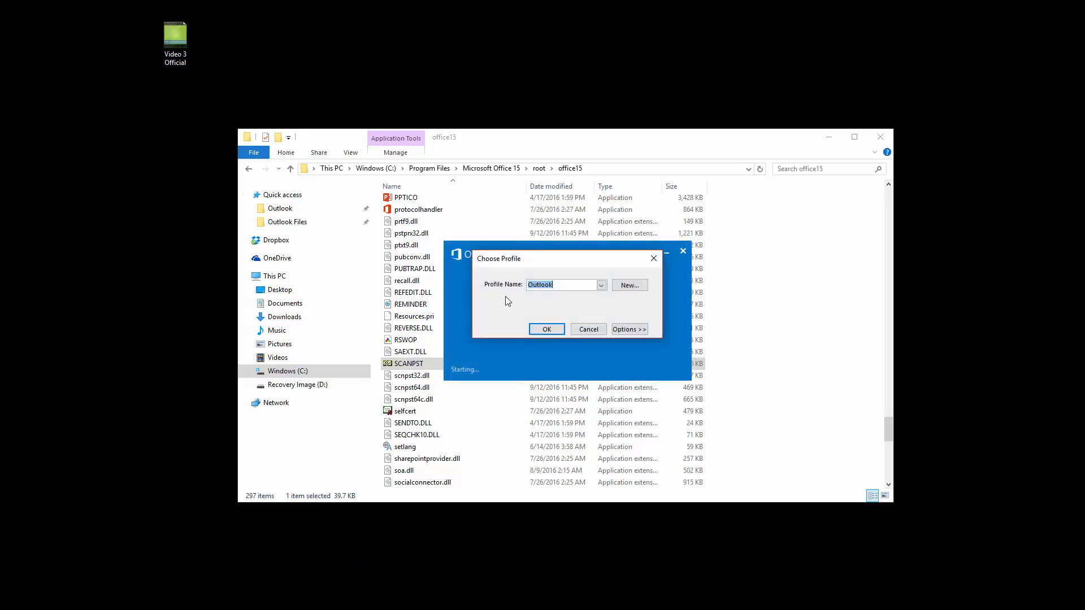
# Load the default profile, scroll the folder pane, and expand another account's folders.
pyautogui.click(545, 329)
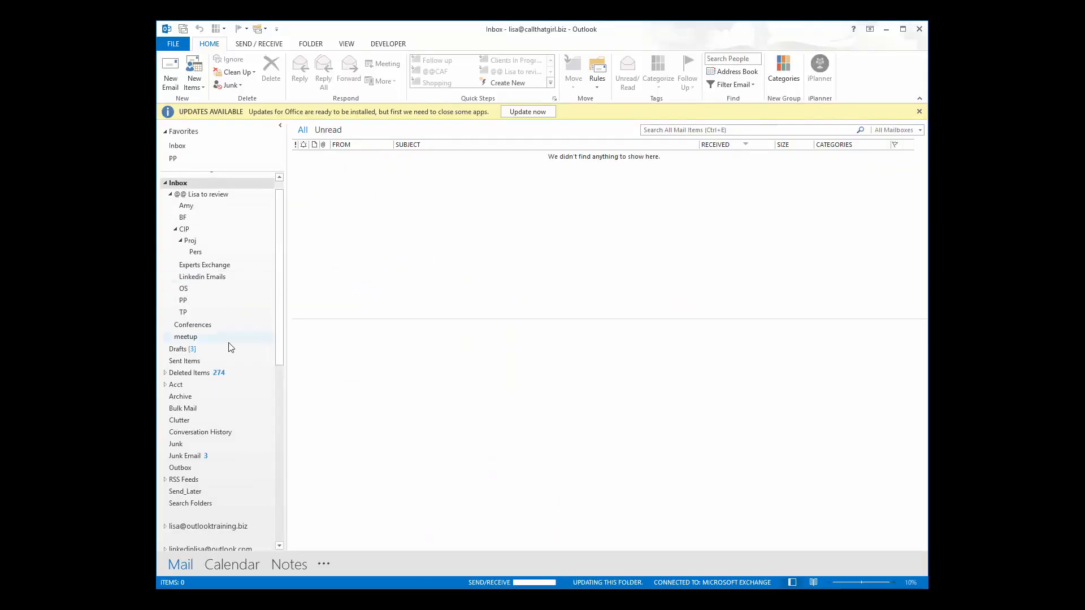
pyautogui.scroll(-4, 215, 430)
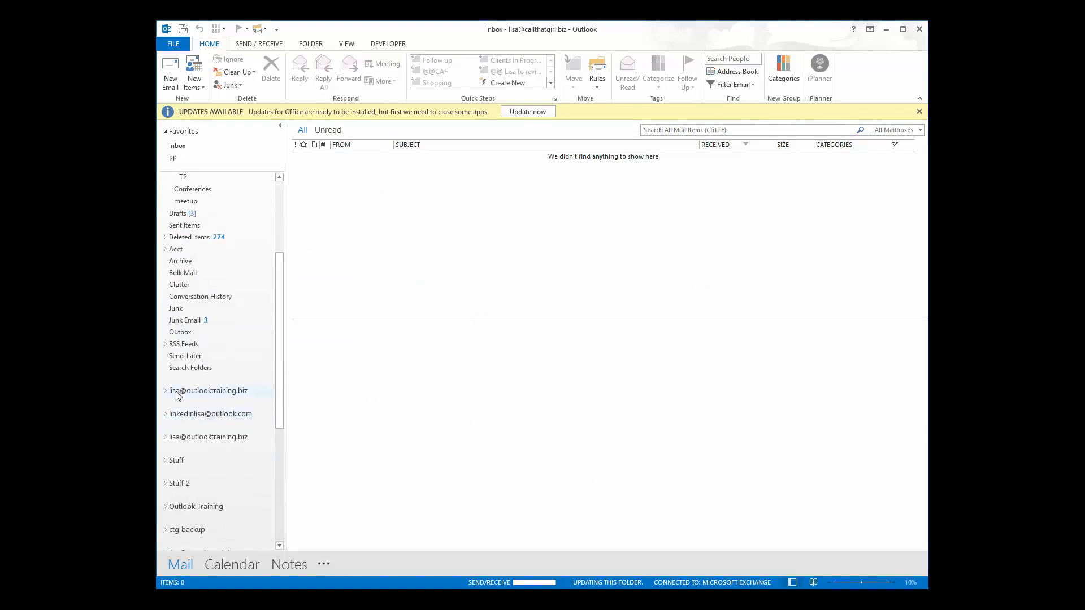
pyautogui.scroll(-7, 177, 435)
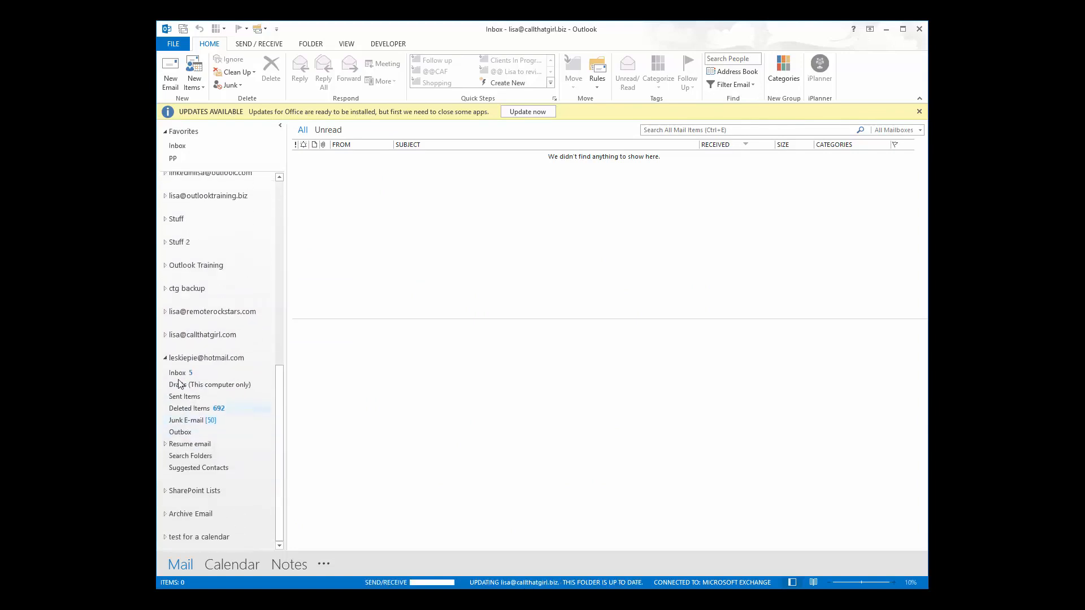
pyautogui.click(166, 311)
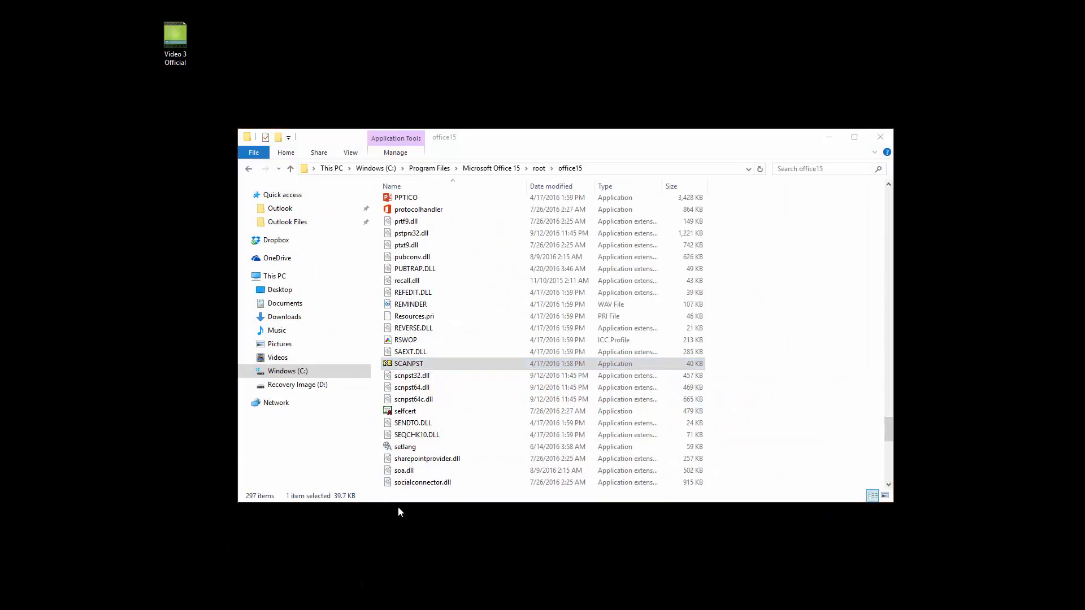
# Navigate from the AppData Outlook folder to Documents\Outlook Files.
pyautogui.doubleClick(472, 231)
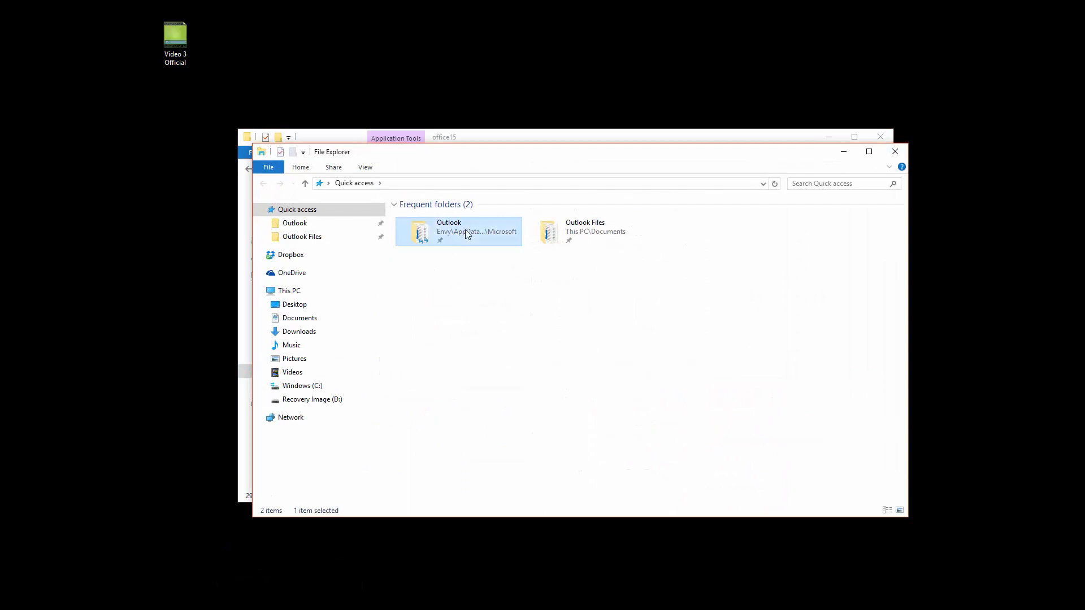
pyautogui.scroll(-5, 474, 385)
pyautogui.scroll(-3, 474, 385)
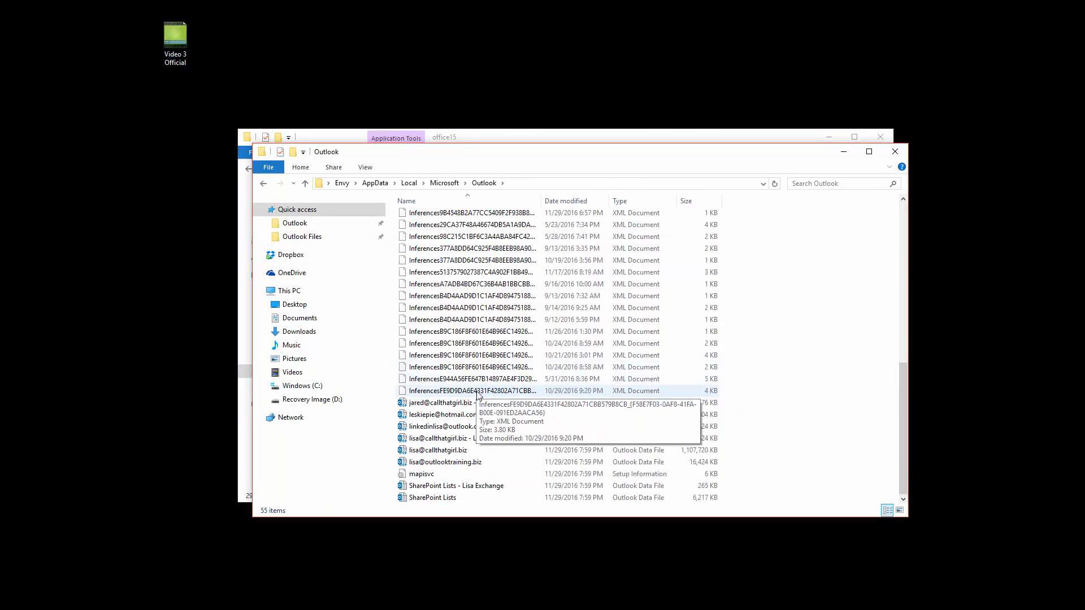
pyautogui.click(263, 183)
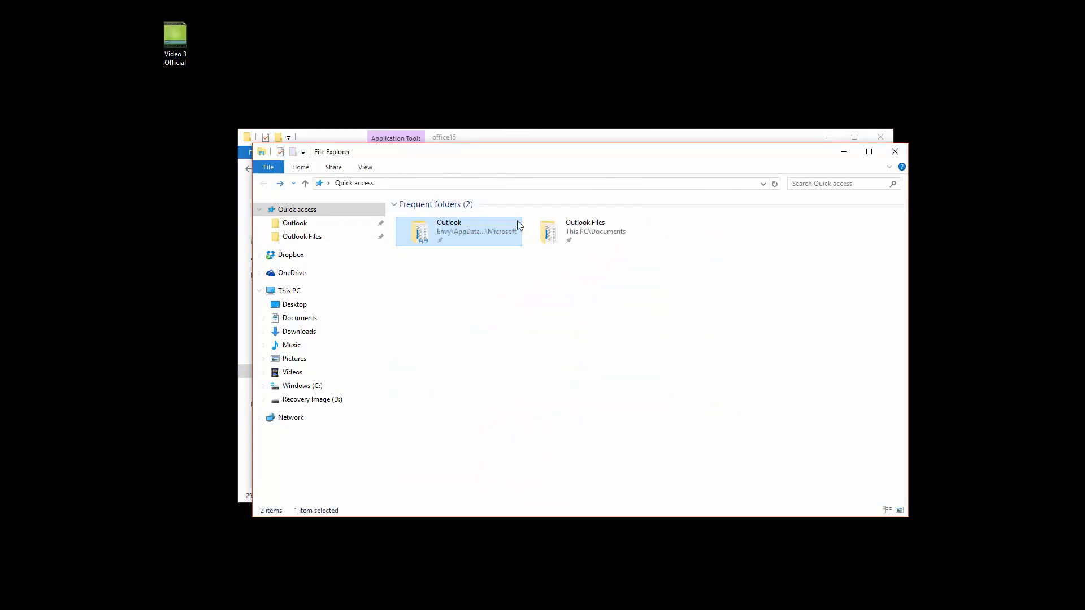
pyautogui.doubleClick(568, 227)
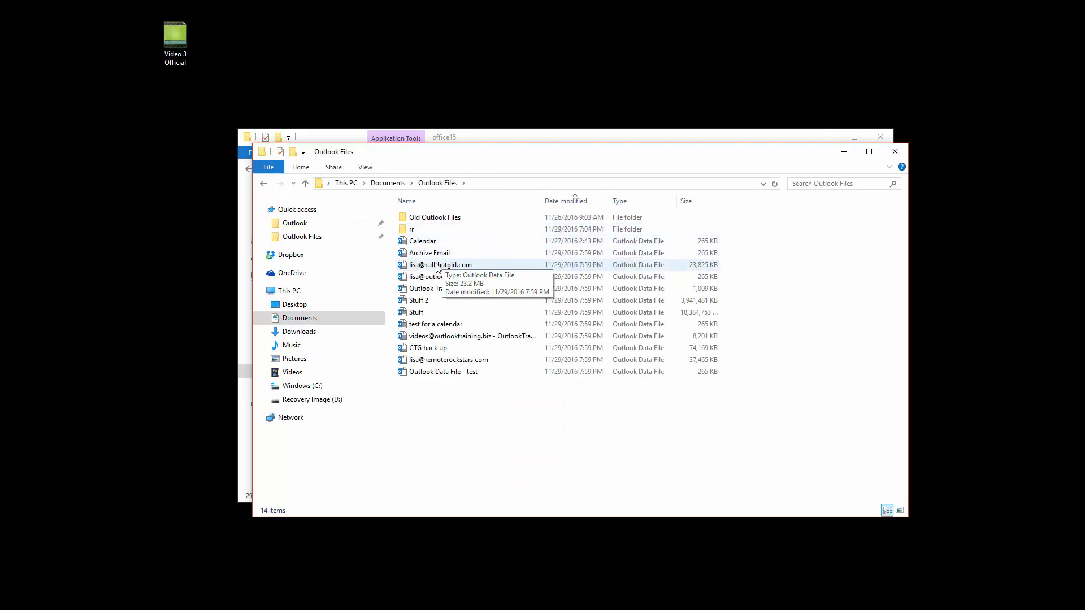
# Copy the 37,465 KB data file and create a new folder named 'RR copy'.
pyautogui.click(452, 364)
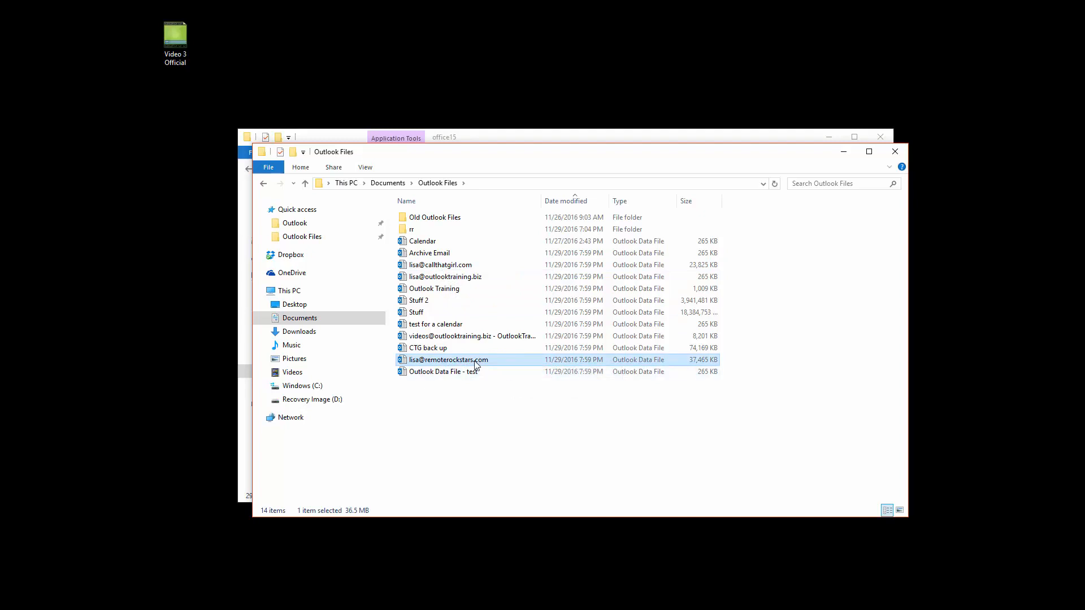
pyautogui.rightClick(474, 365)
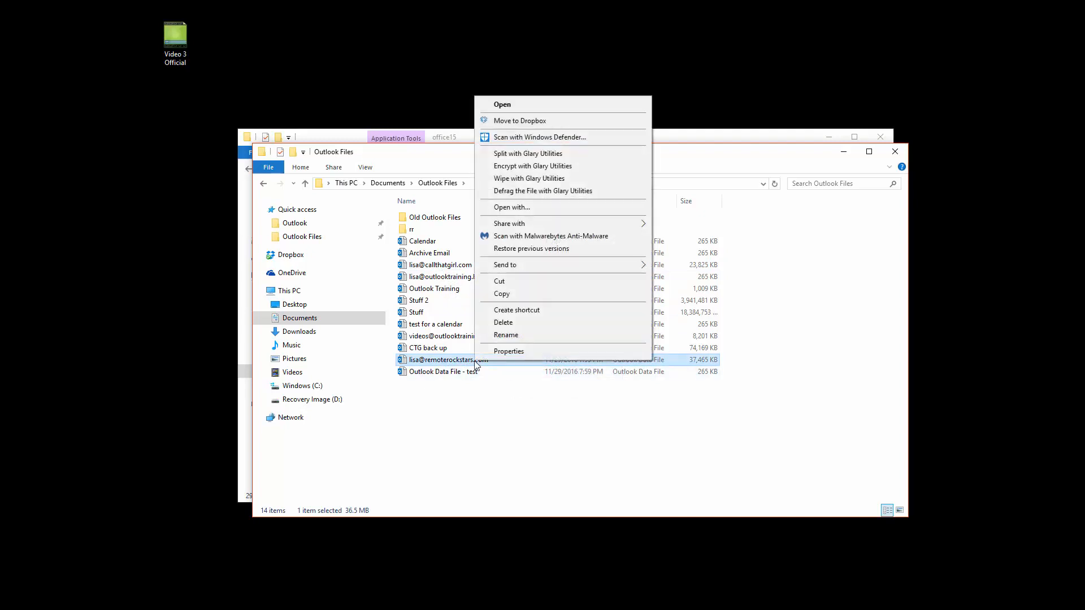
pyautogui.click(505, 298)
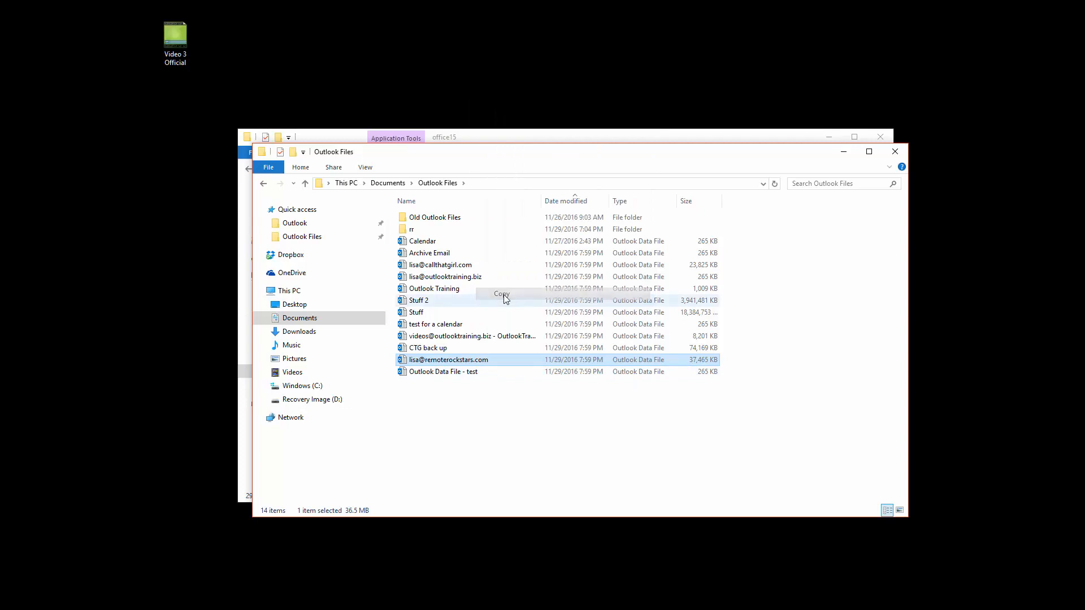
pyautogui.click(301, 169)
pyautogui.click(515, 192)
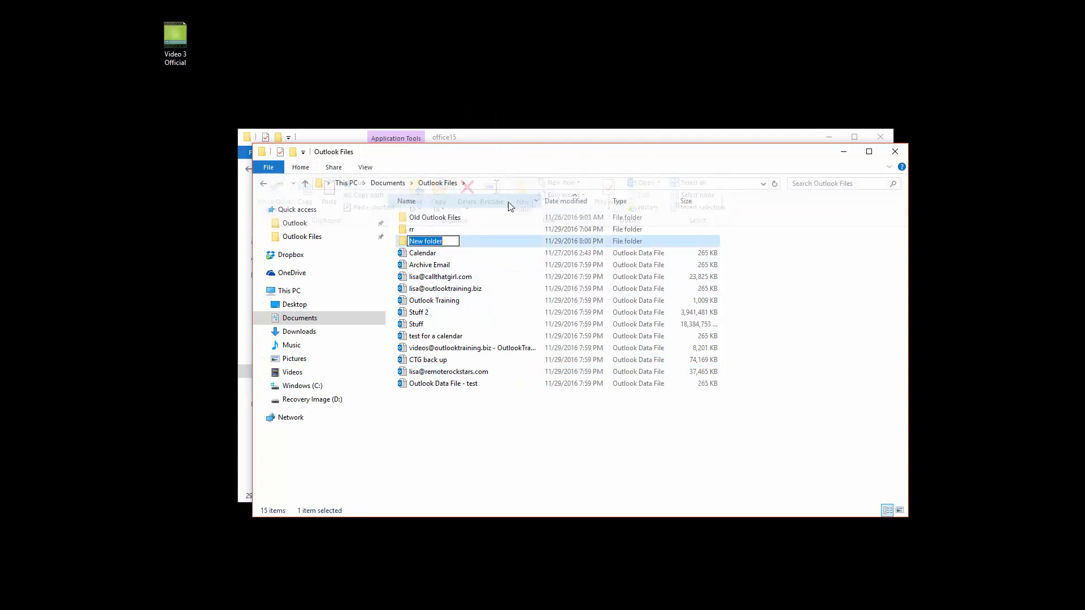
pyautogui.write('RR copy')
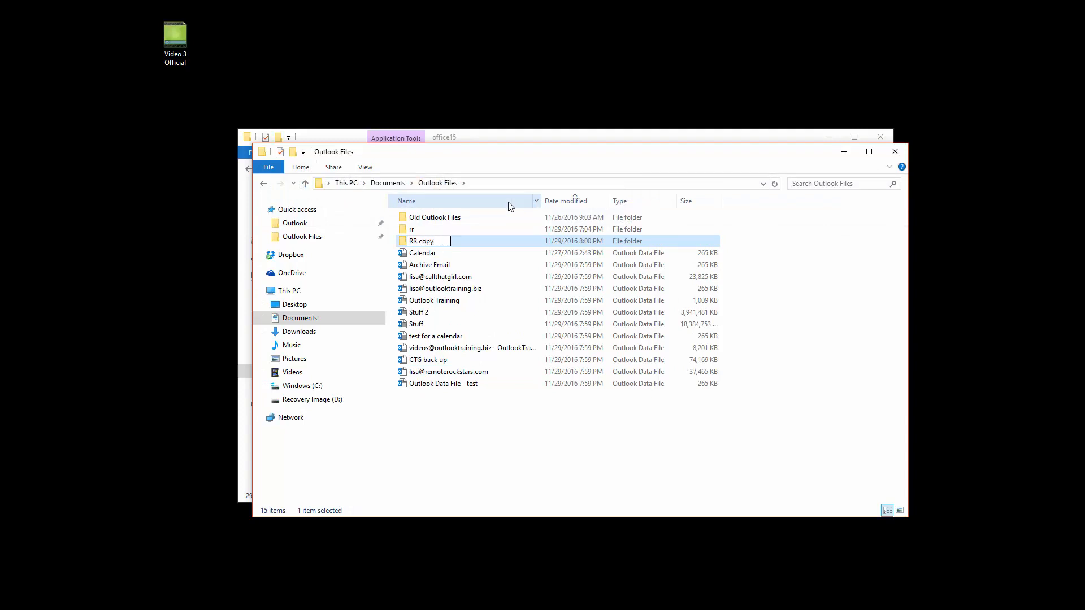
pyautogui.press('Return')
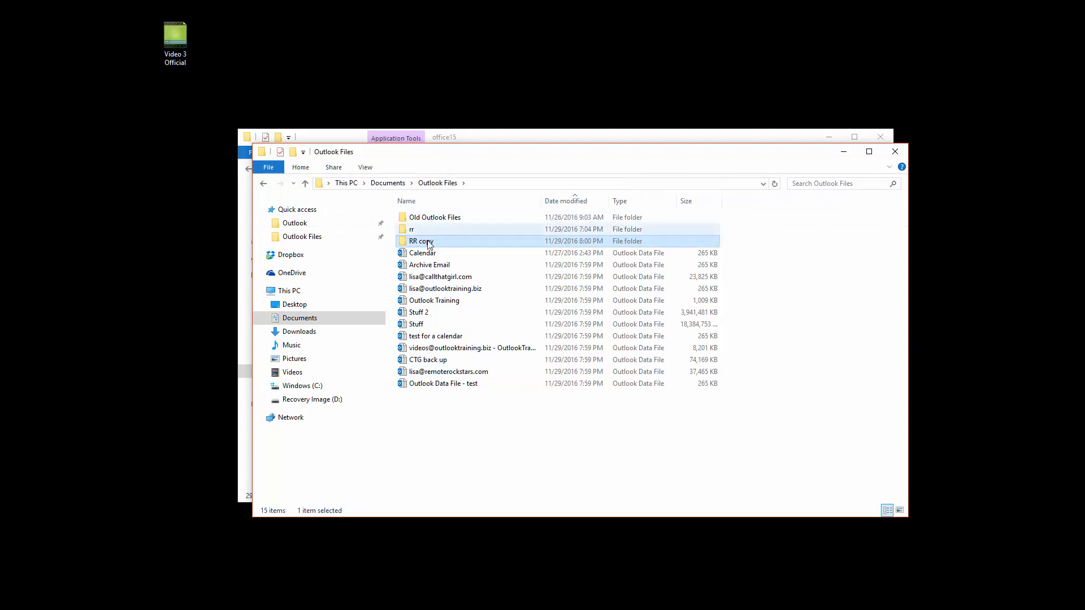
# Paste the data file copy into RR copy and bring the office15 window back to front.
pyautogui.doubleClick(412, 241)
pyautogui.rightClick(446, 252)
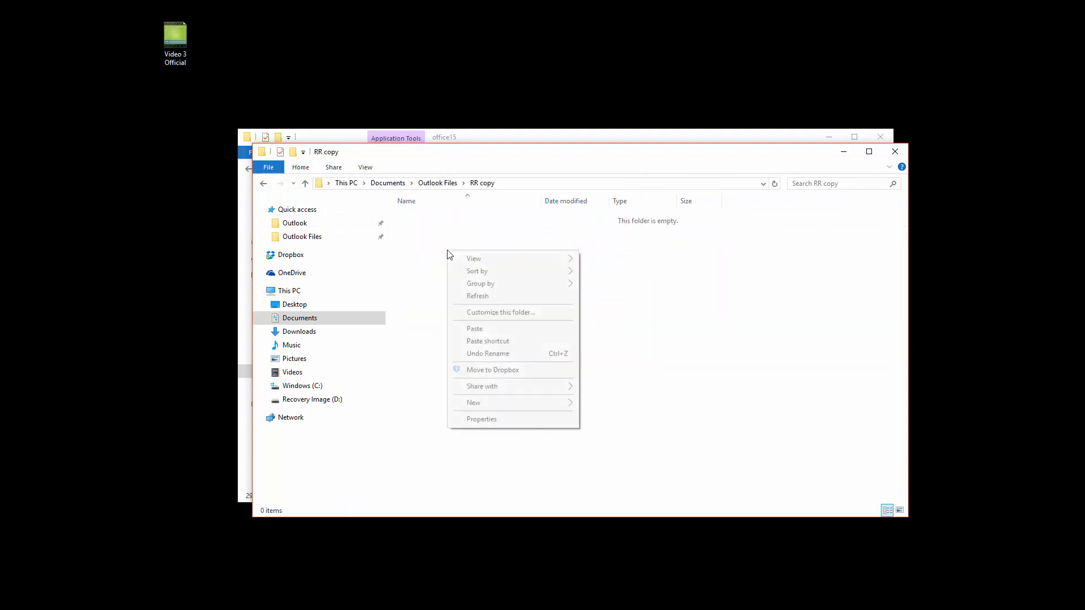
pyautogui.click(478, 328)
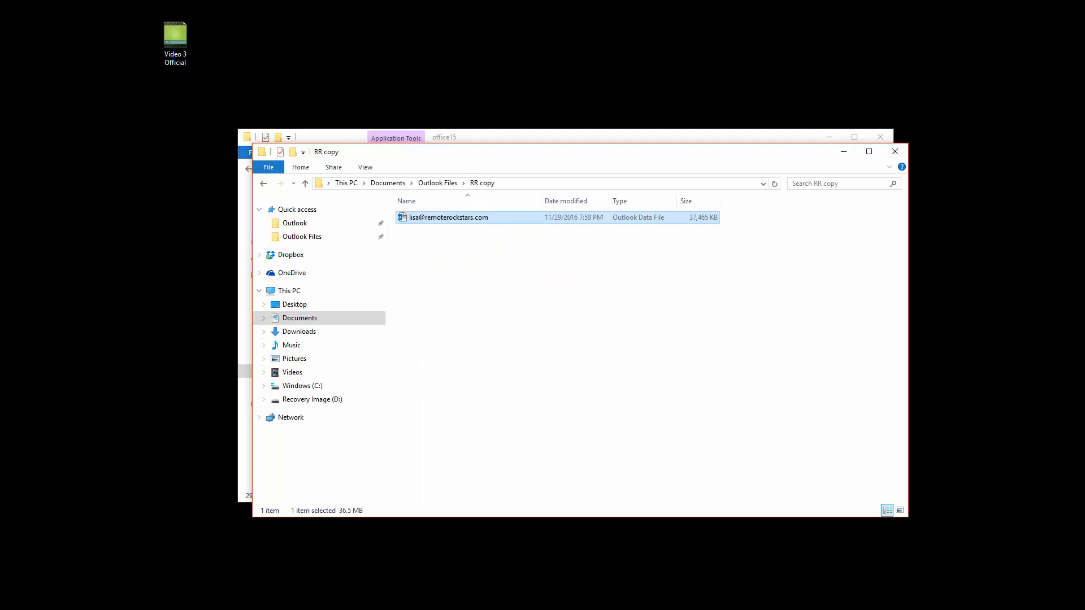
pyautogui.click(274, 556)
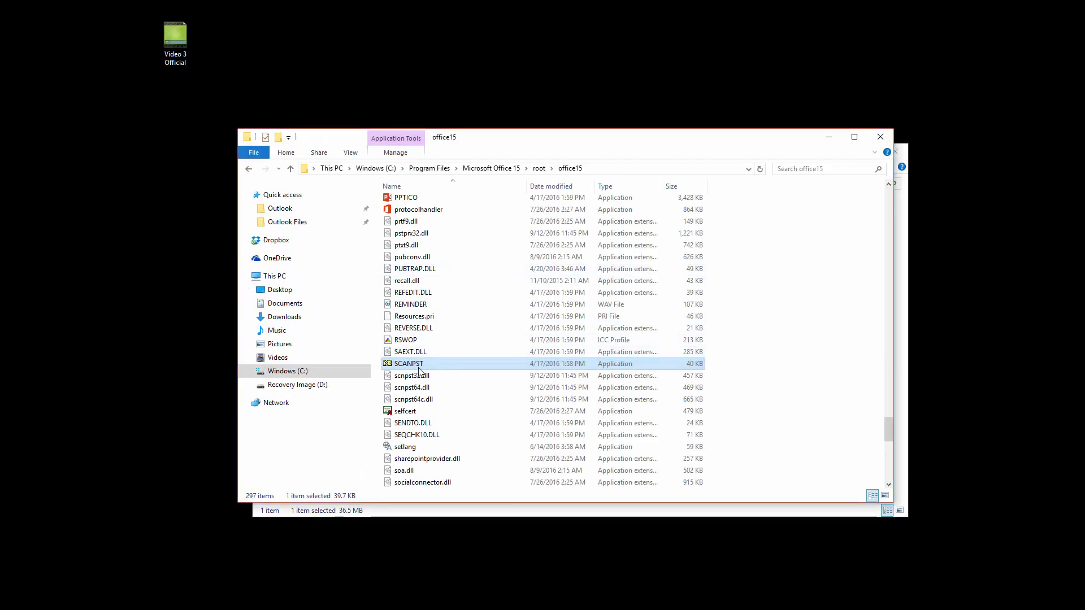
# Check the office15 folder path and launch SCANPST, the Inbox Repair Tool.
pyautogui.click(604, 168)
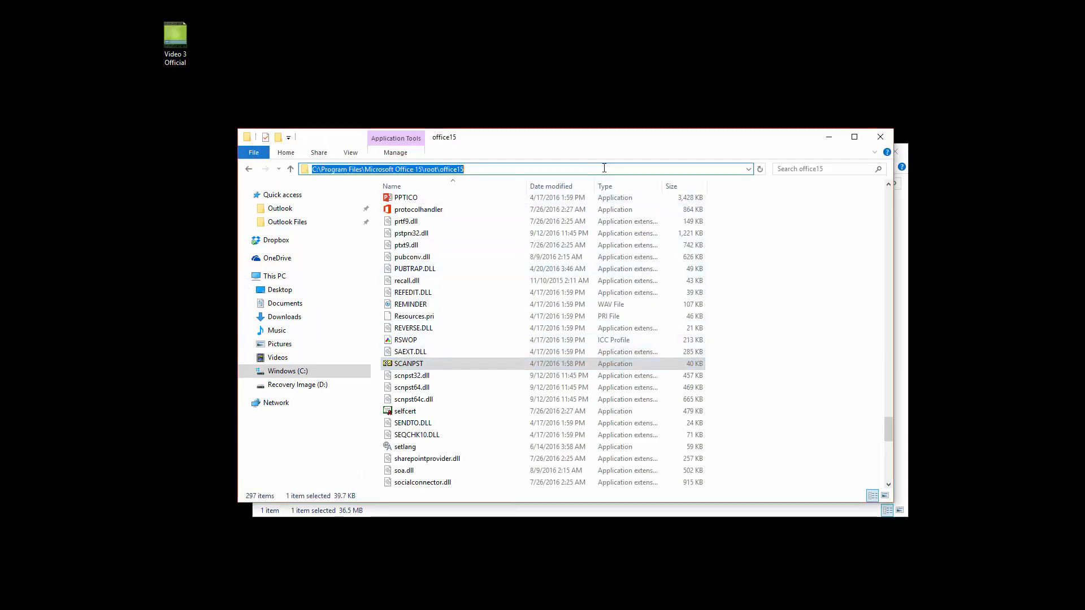
pyautogui.click(473, 169)
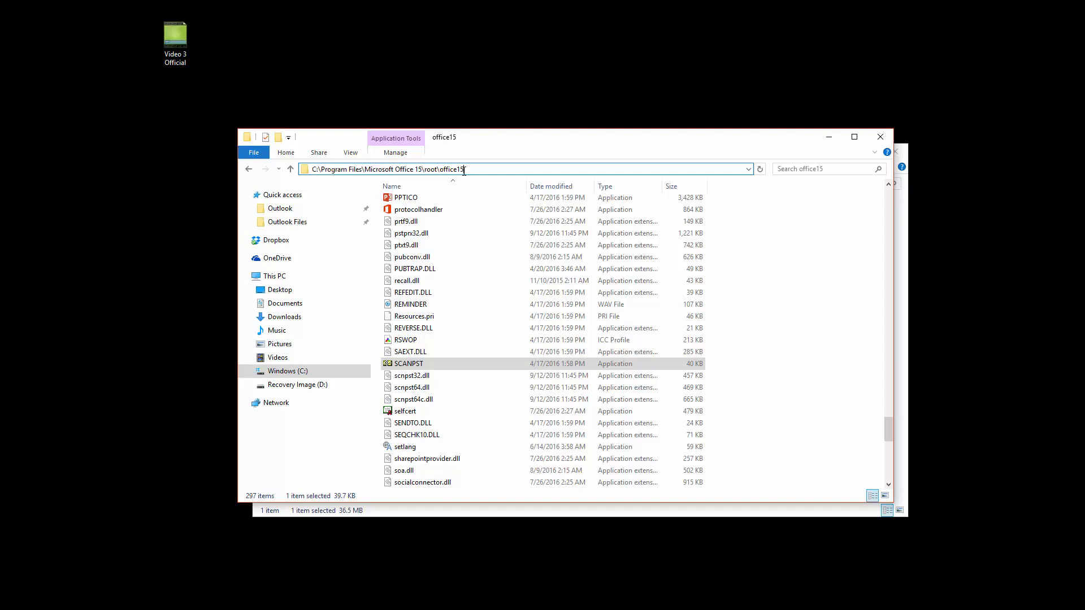
pyautogui.moveTo(405, 368)
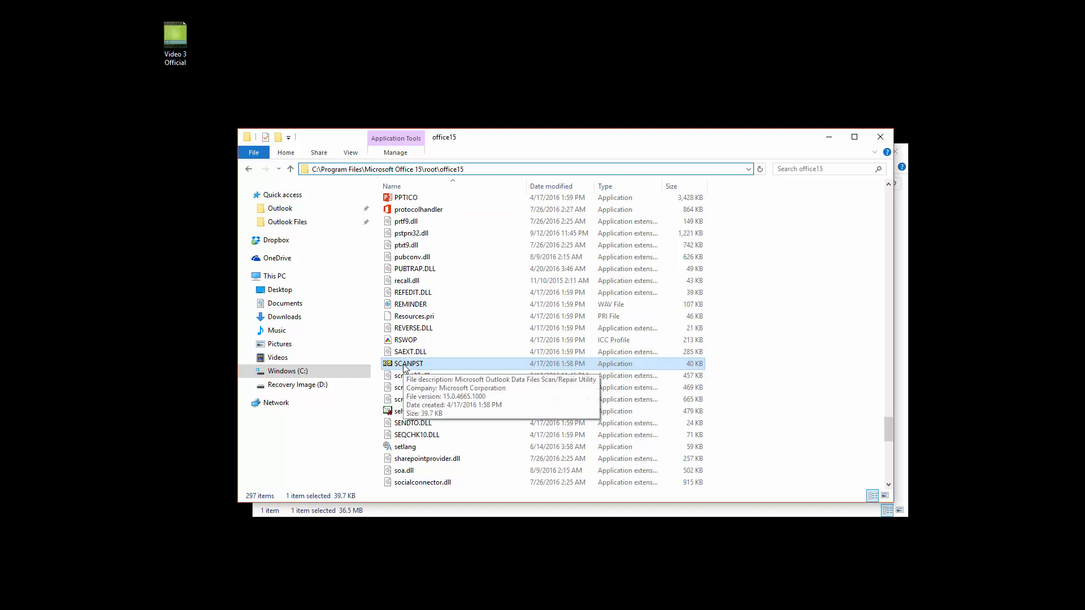
pyautogui.doubleClick(405, 366)
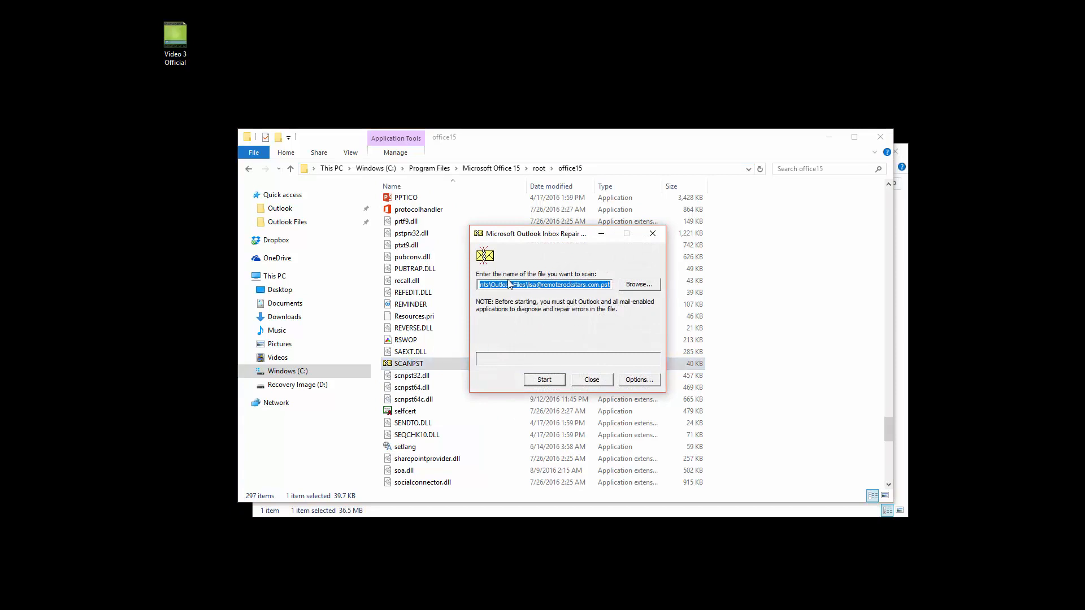
# Browse to Outlook Files > RR copy and select the copied .pst file to scan.
pyautogui.click(643, 289)
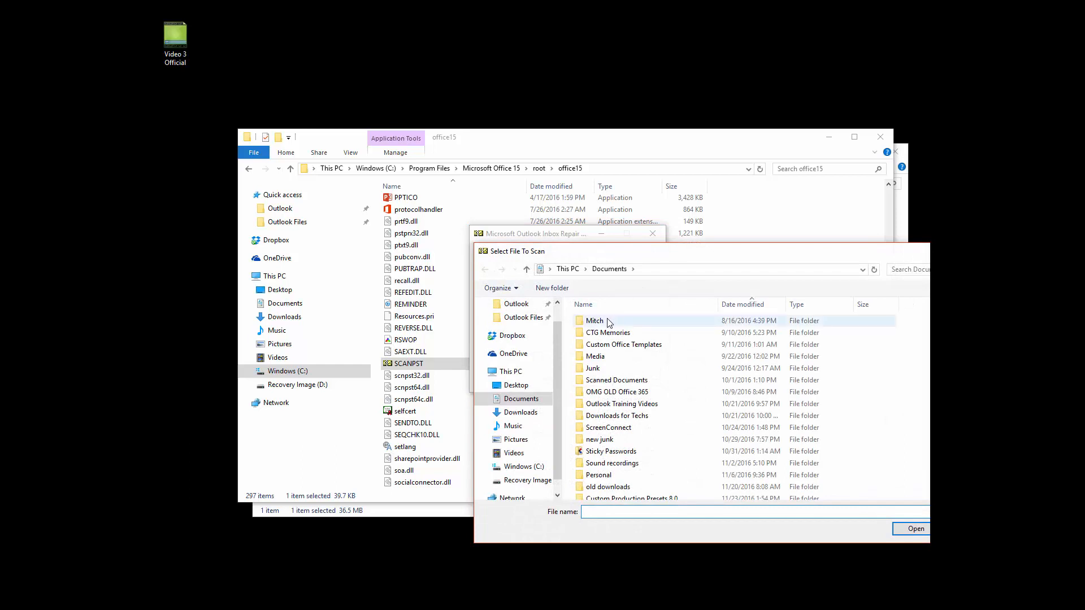
pyautogui.click(522, 317)
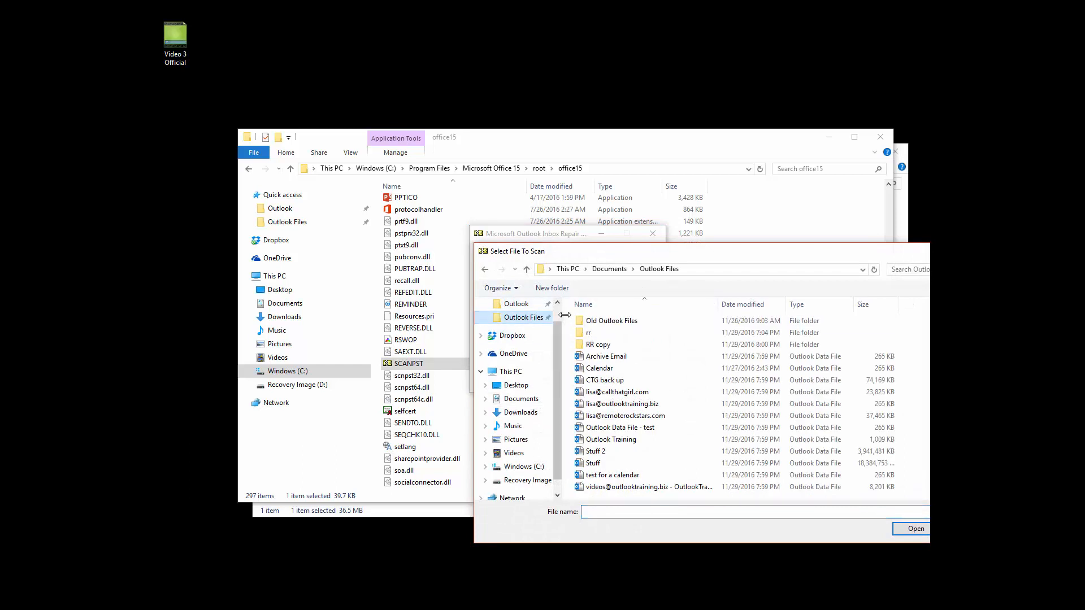
pyautogui.doubleClick(601, 347)
pyautogui.click(606, 322)
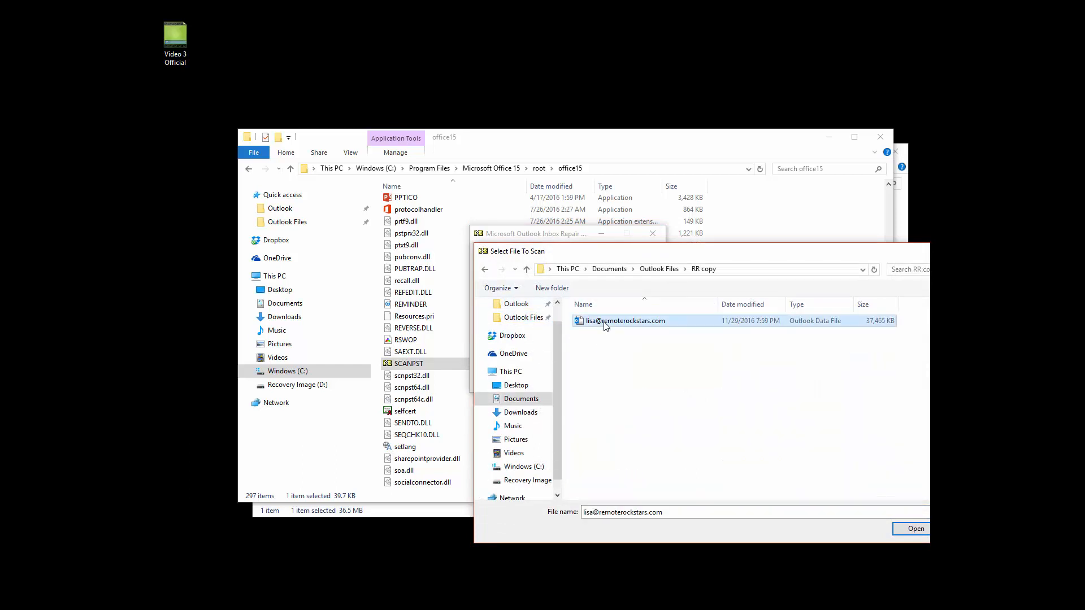
pyautogui.click(912, 531)
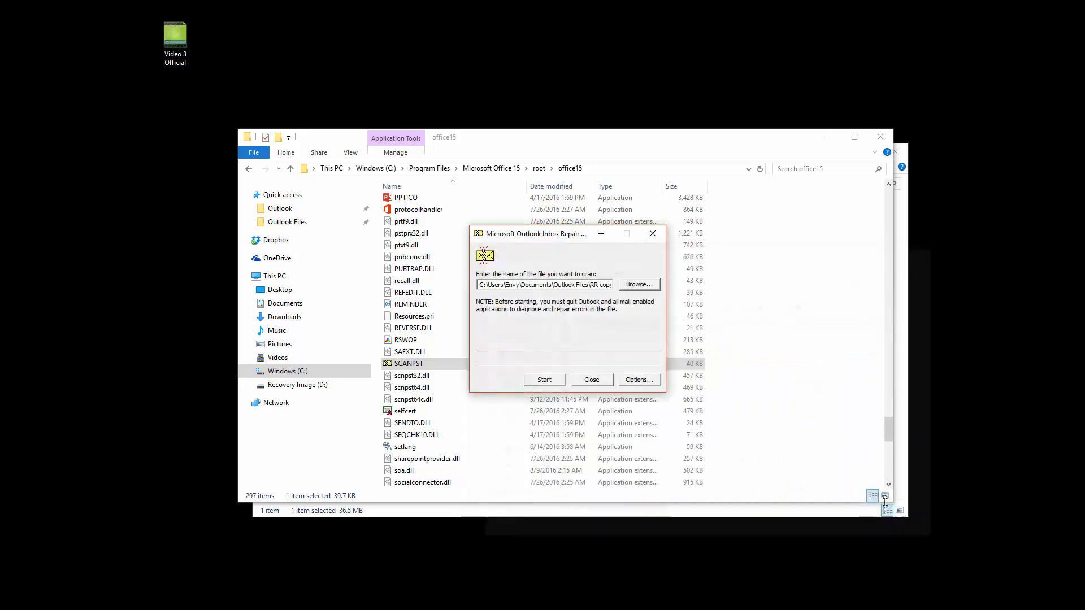
# Scan the copied .pst, repair it without making a backup, and acknowledge 'Repair complete'.
pyautogui.click(545, 380)
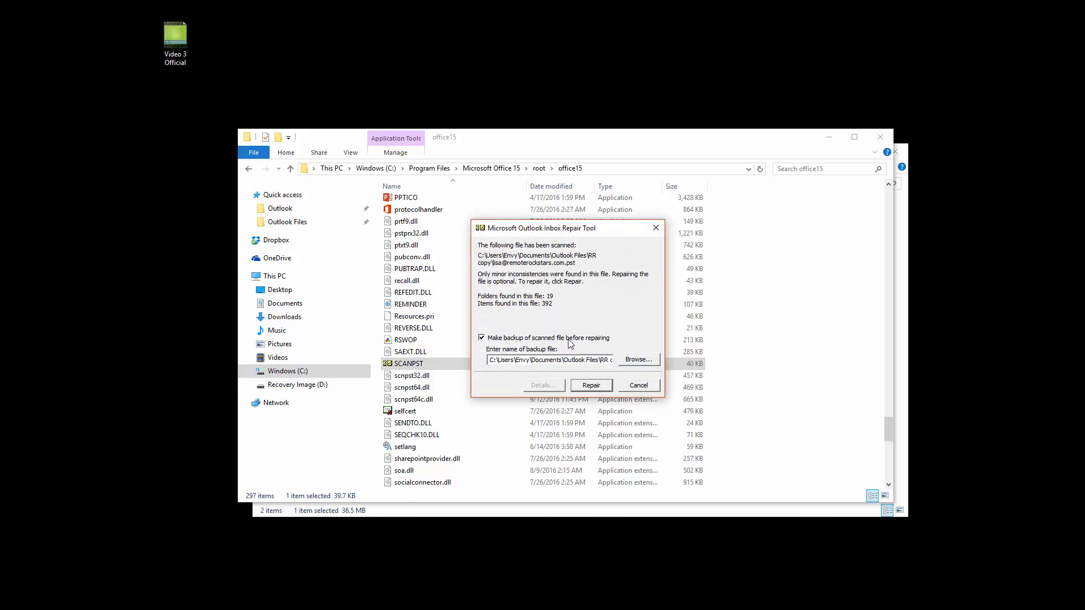
pyautogui.click(482, 338)
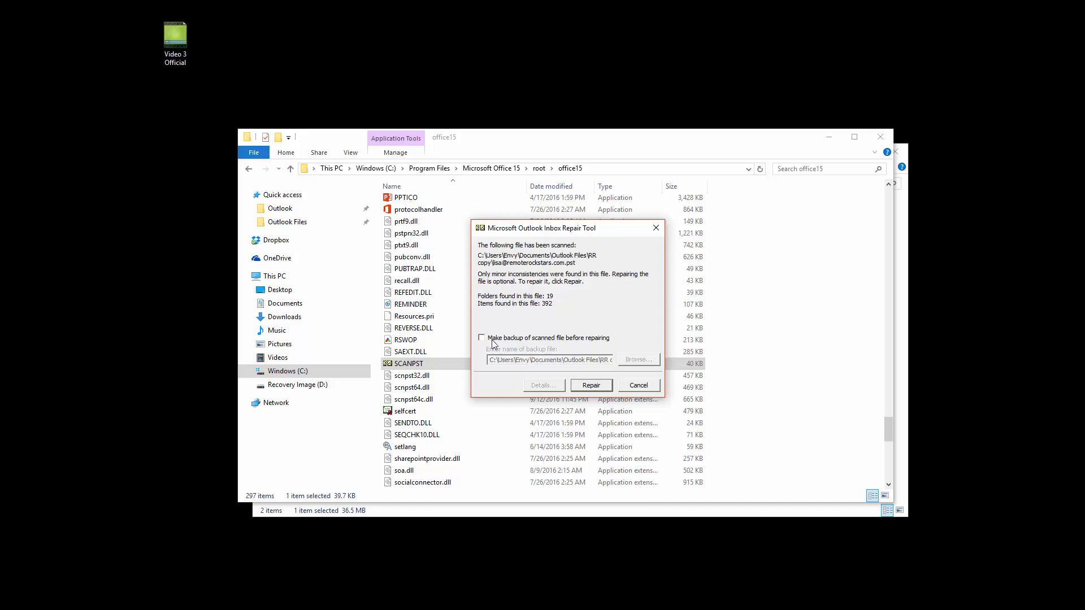
pyautogui.click(590, 386)
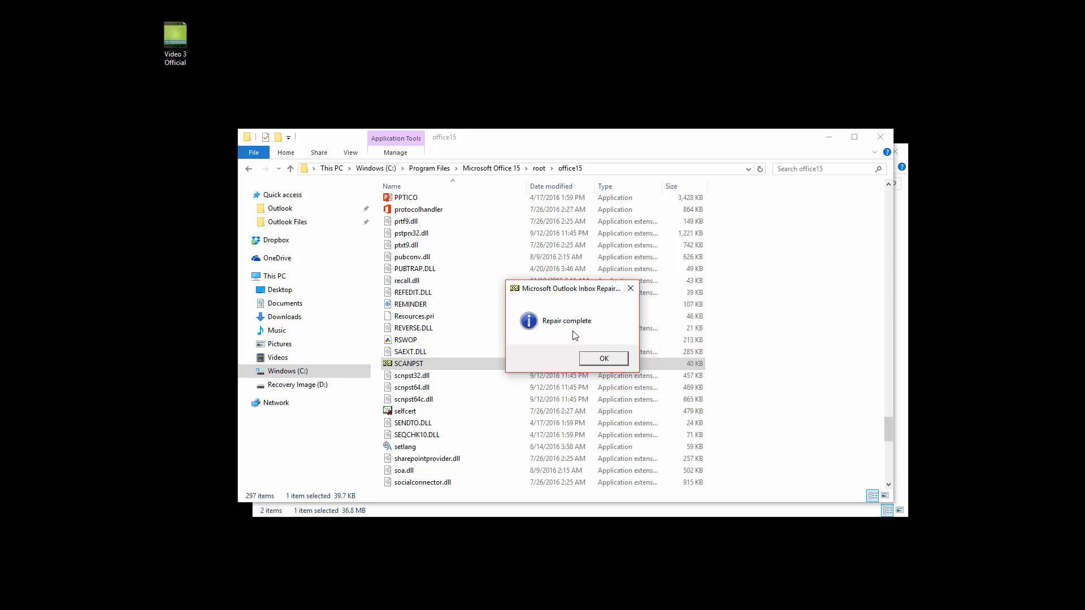
pyautogui.click(603, 359)
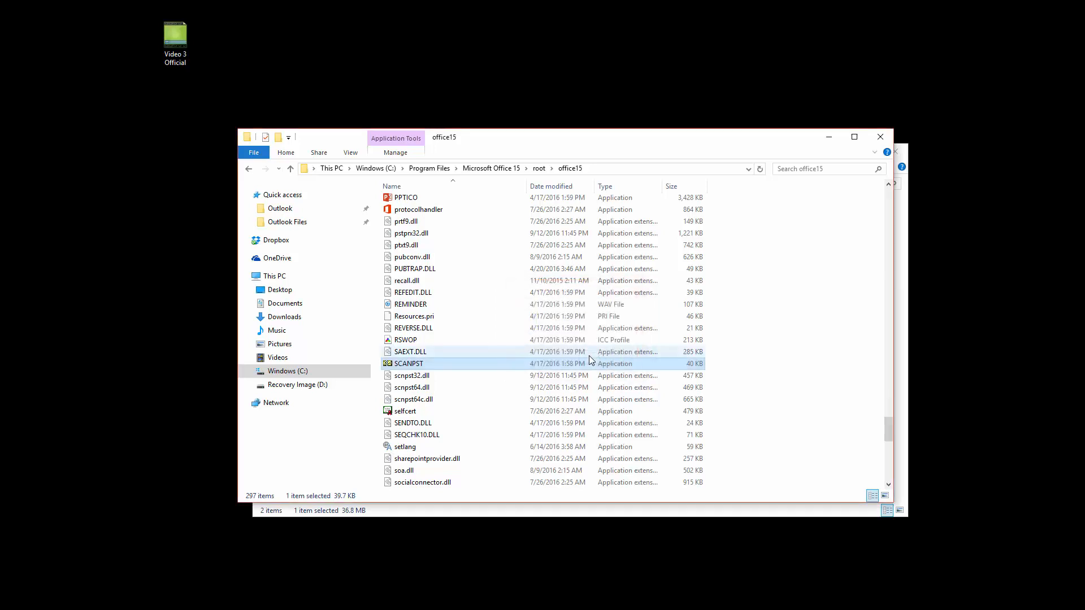
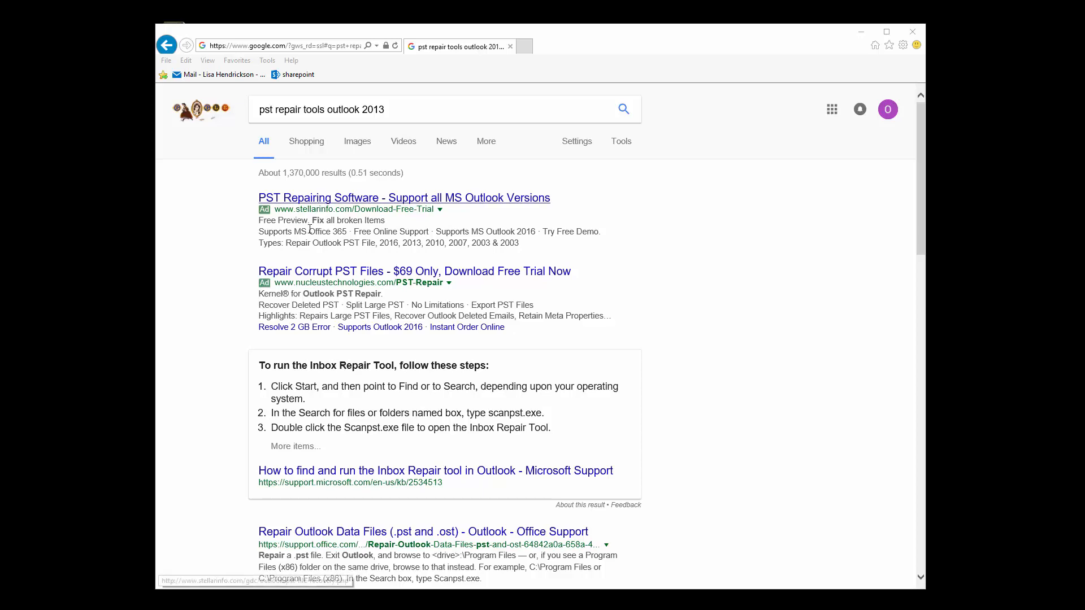
# Open the Stellar 'PST Repairing Software' ad from the pst repair tools outlook 2013 results.
pyautogui.scroll(-5, 296, 326)
pyautogui.scroll(-5, 296, 326)
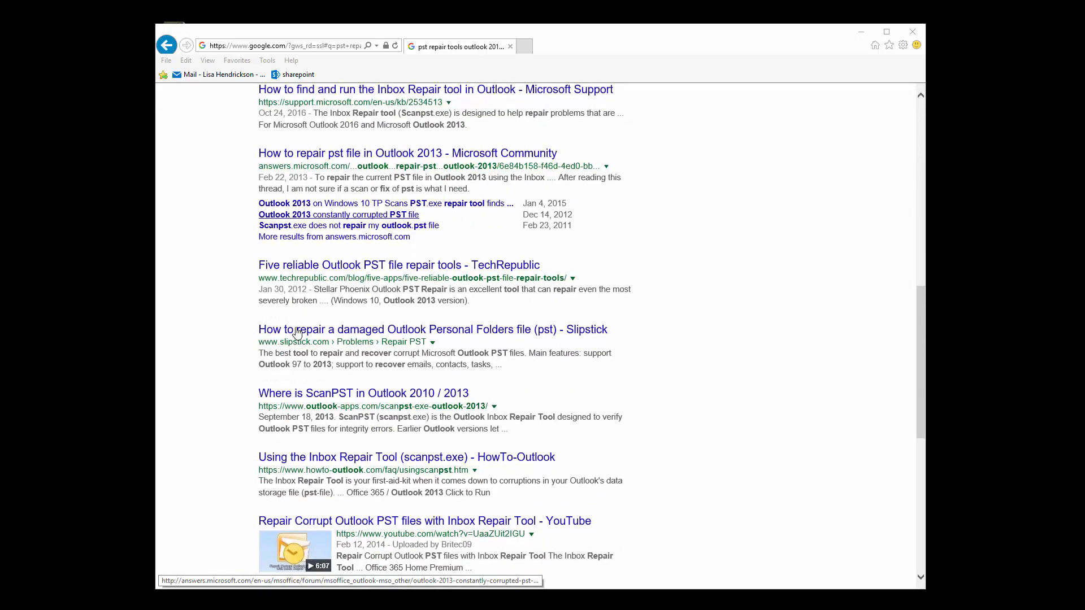
pyautogui.scroll(10, 297, 333)
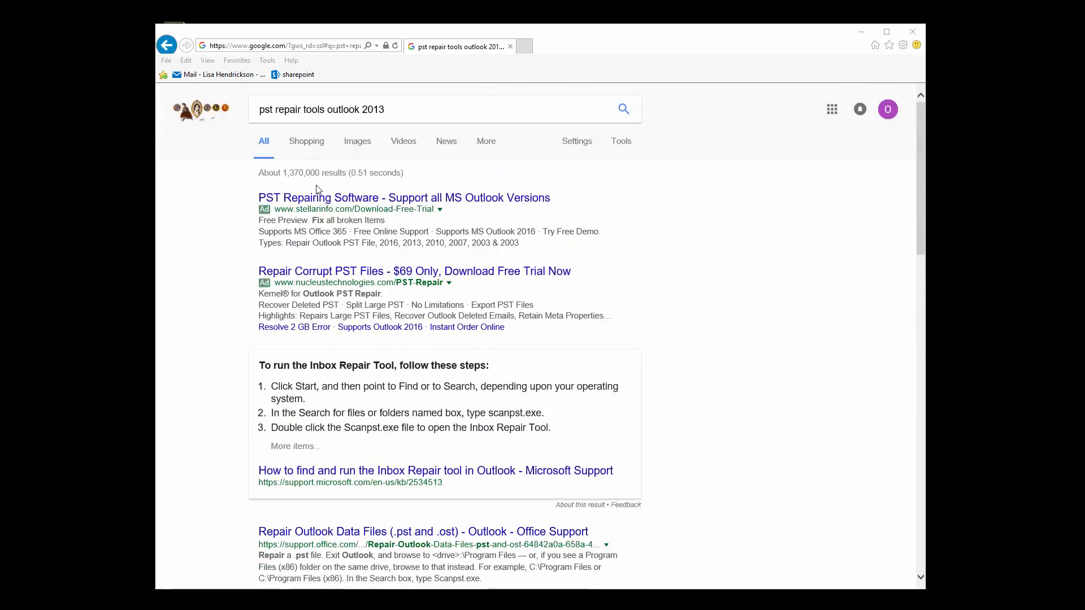
pyautogui.click(317, 199)
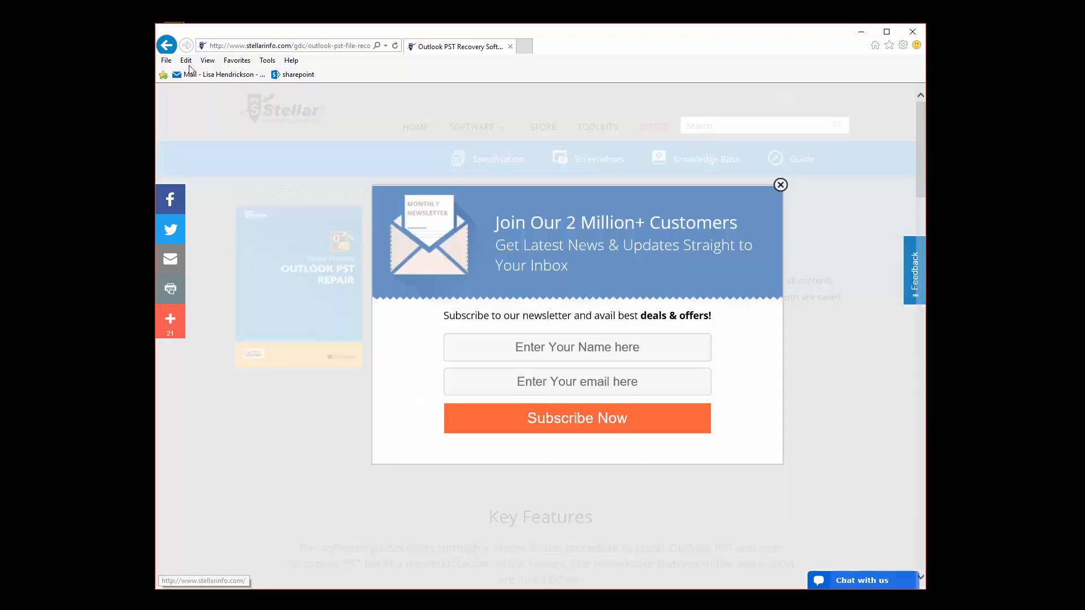
# Leave the Stellar page, review the Kernel for Outlook PST Repair page, then return to the results.
pyautogui.click(166, 47)
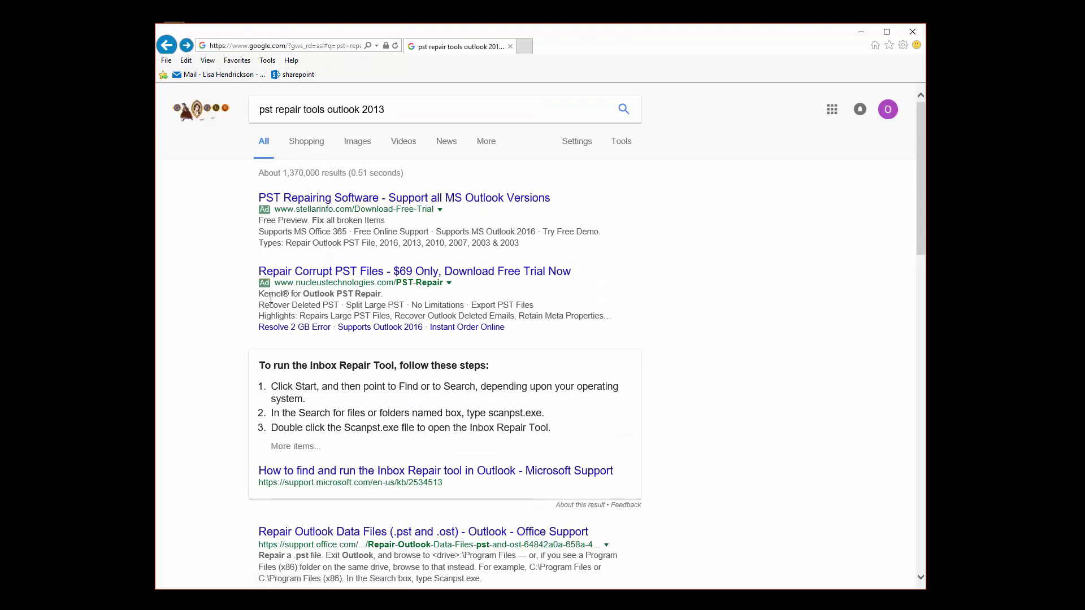
pyautogui.click(336, 281)
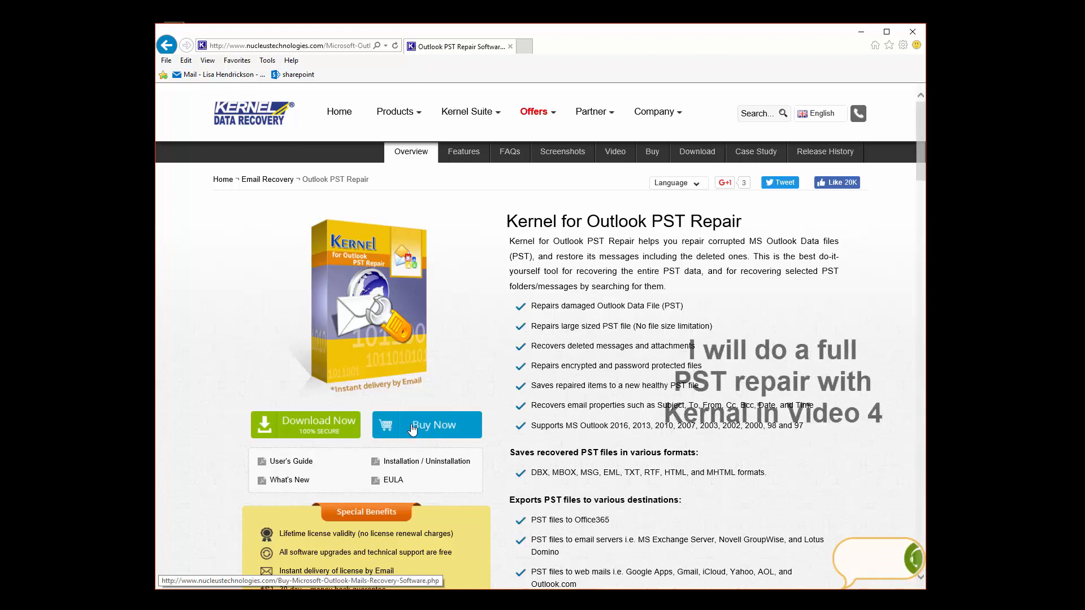
pyautogui.click(170, 49)
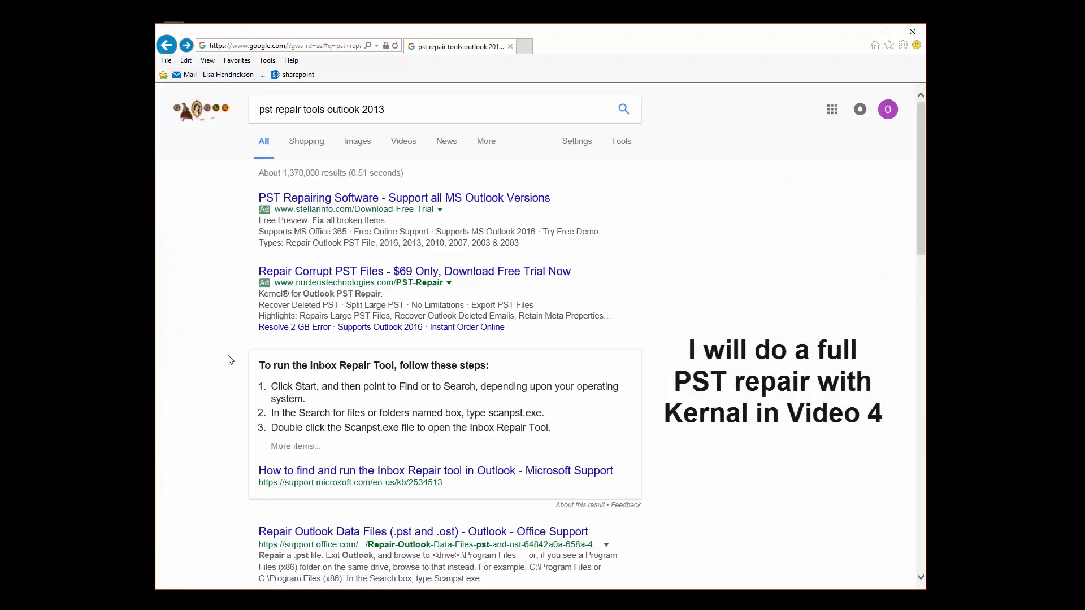
pyautogui.scroll(-4, 252, 283)
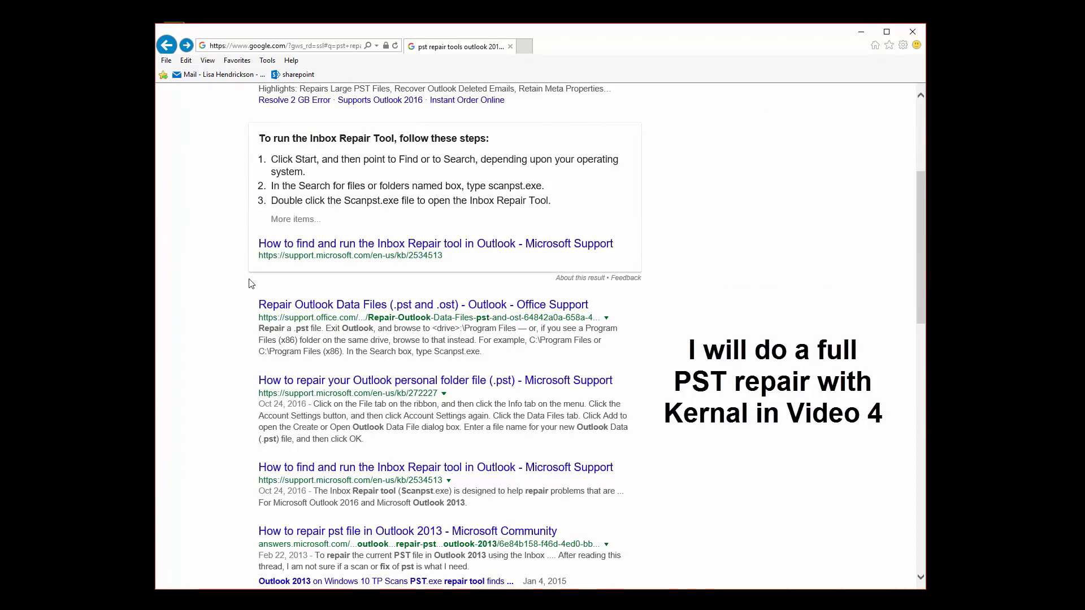
pyautogui.scroll(-4, 252, 284)
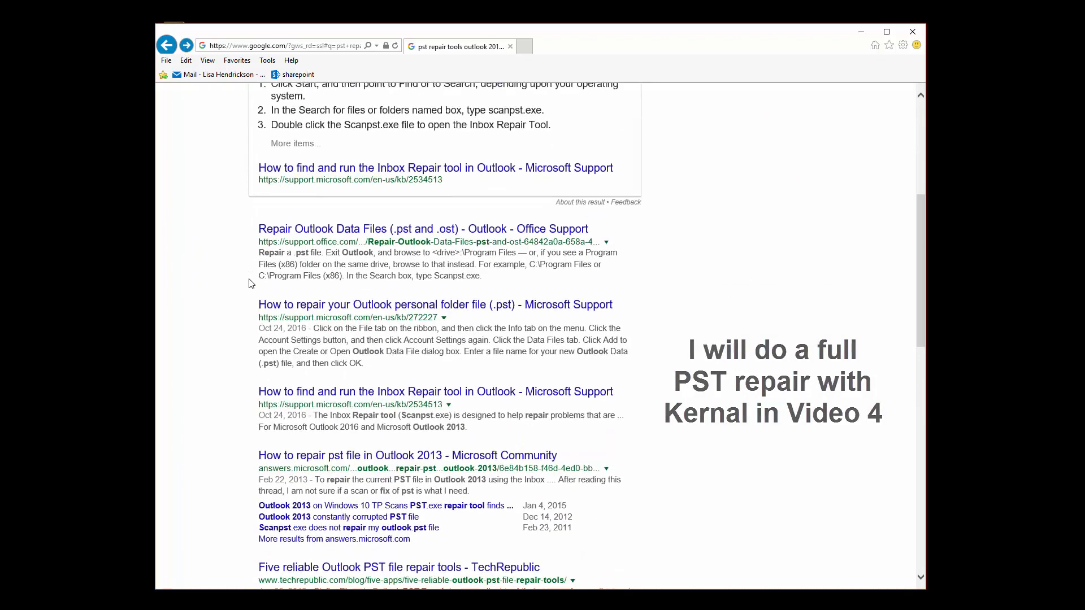
pyautogui.scroll(-3, 252, 284)
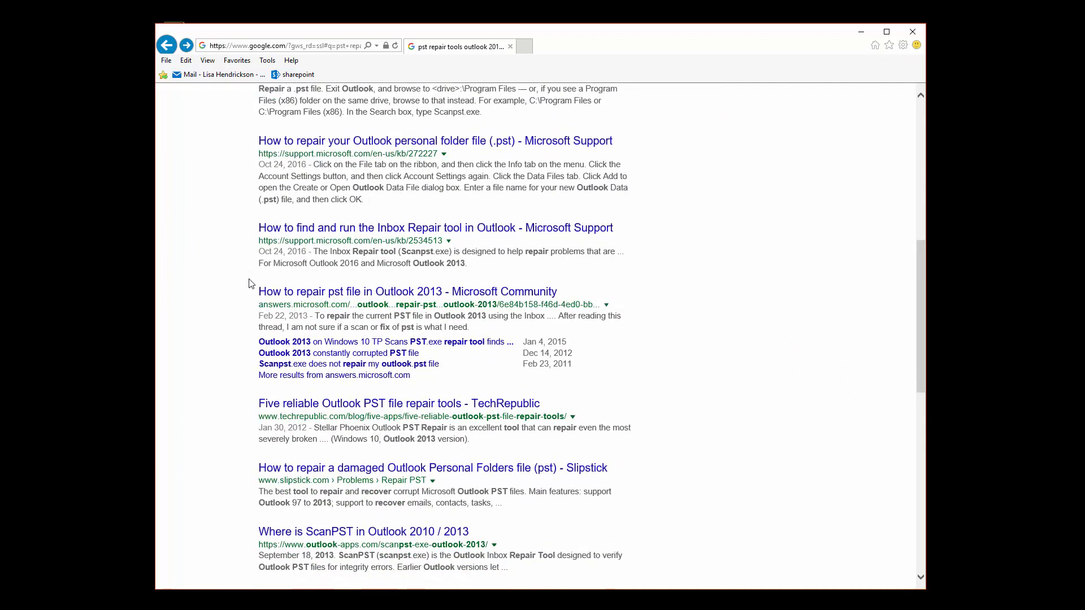
pyautogui.scroll(-3, 252, 283)
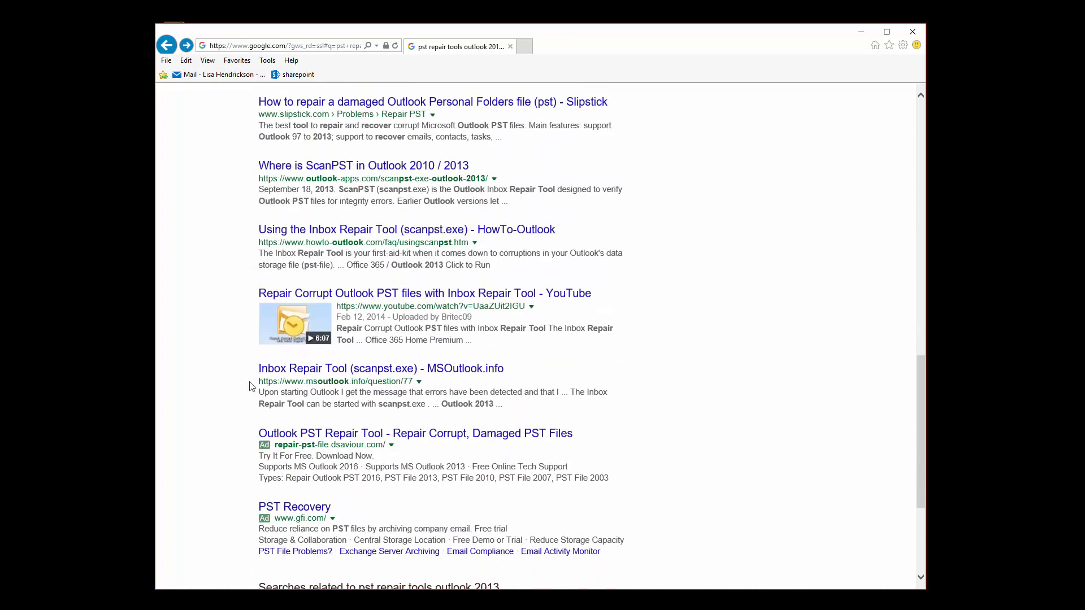
pyautogui.scroll(-3, 252, 386)
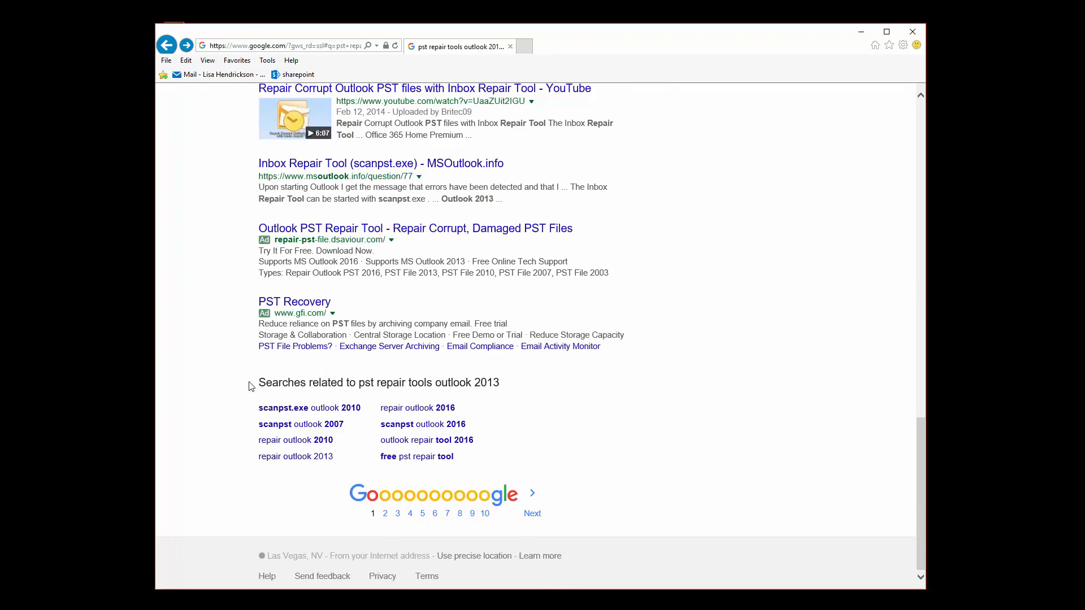
pyautogui.scroll(15, 252, 387)
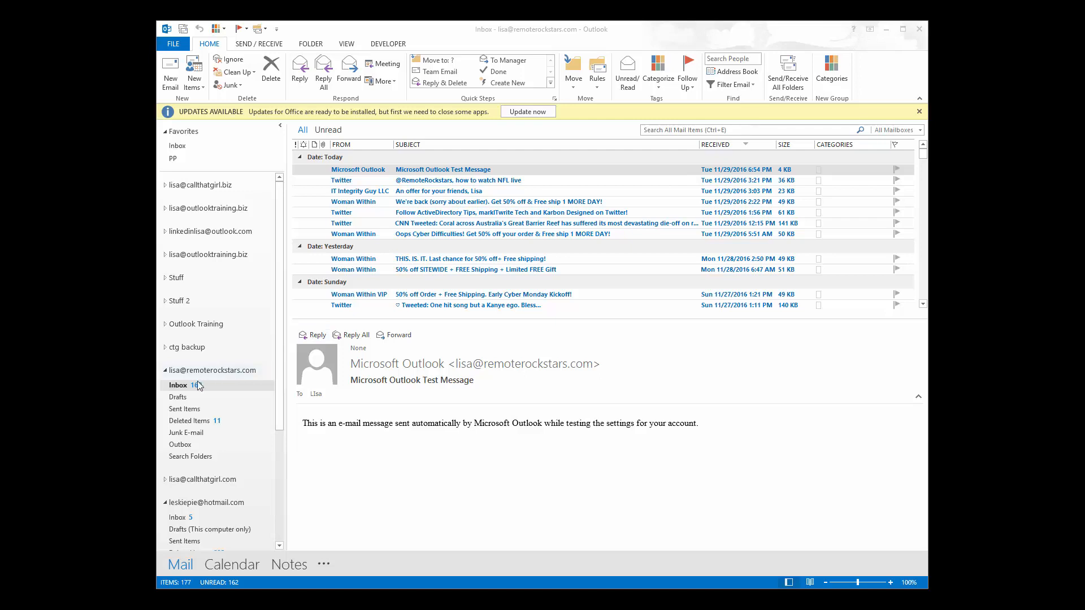
# Show the account's Inbox, collapse one account's folders, and open the FILE Account Information page.
pyautogui.click(178, 387)
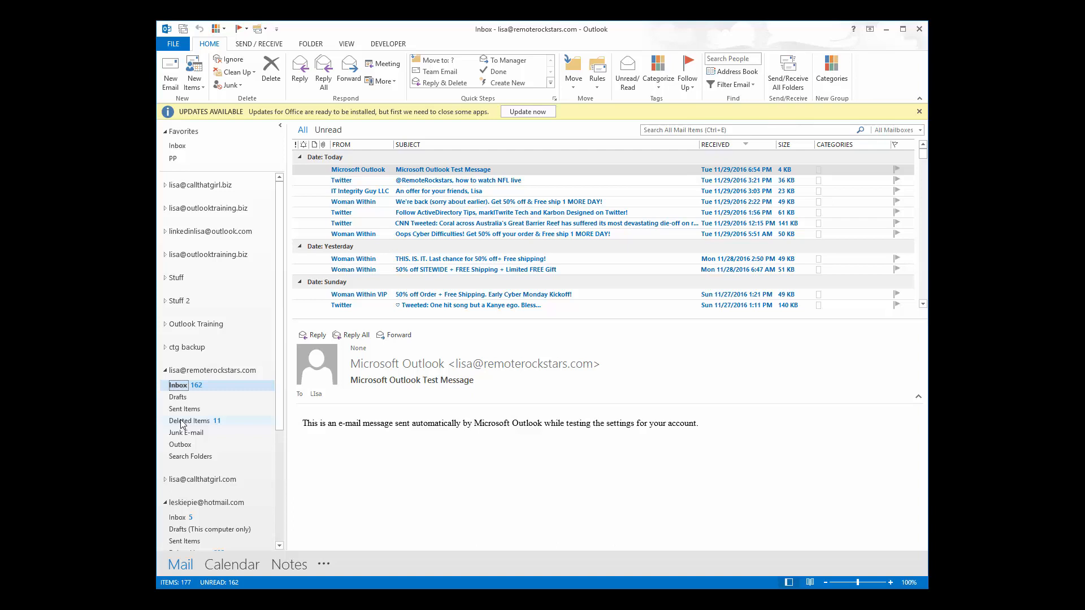
pyautogui.click(166, 503)
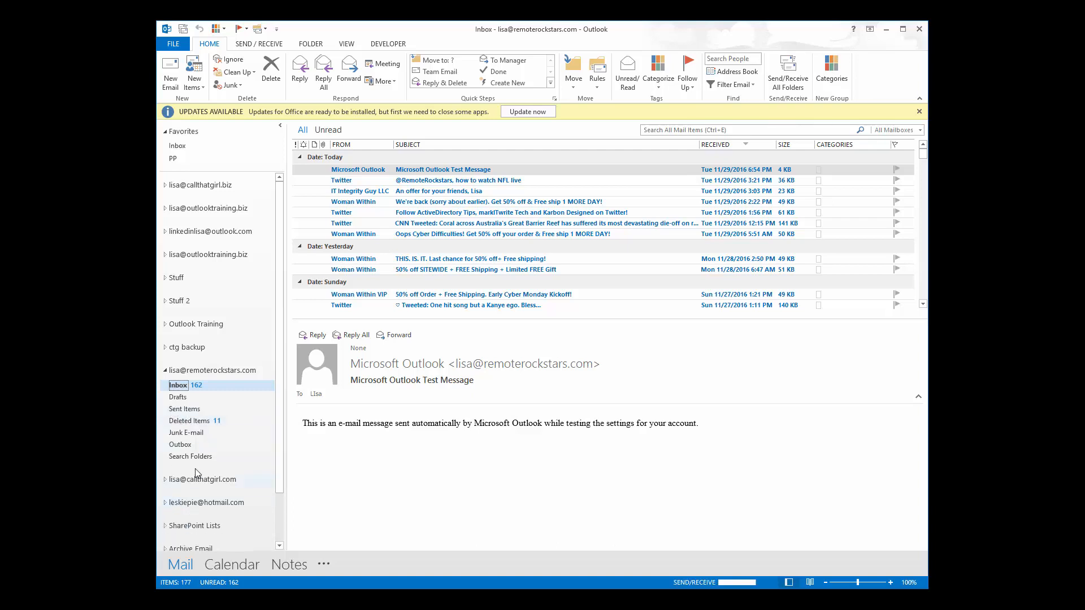
pyautogui.scroll(-1, 214, 467)
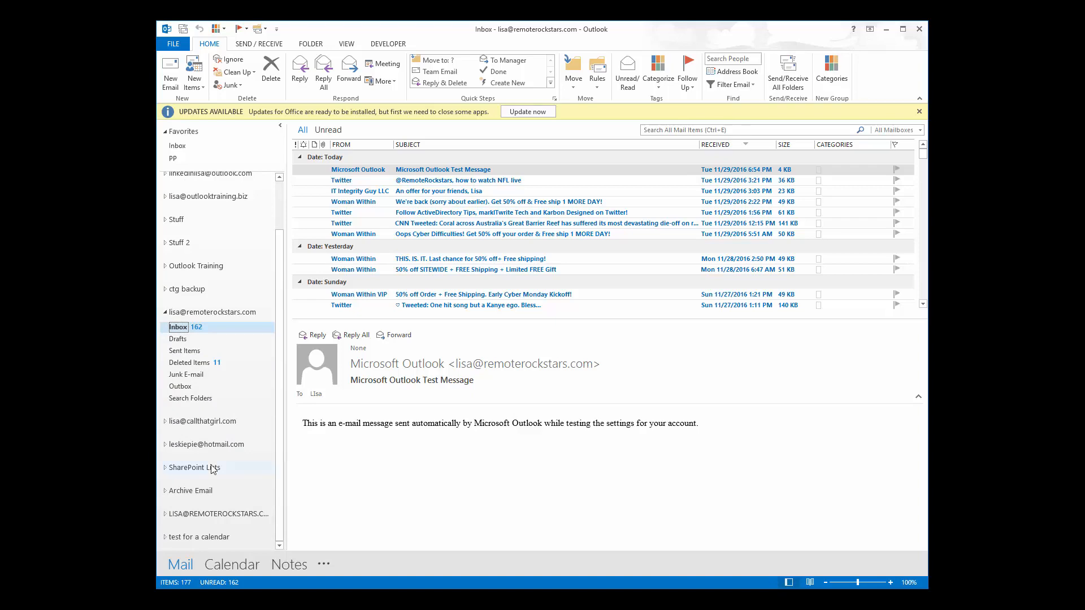
pyautogui.click(173, 43)
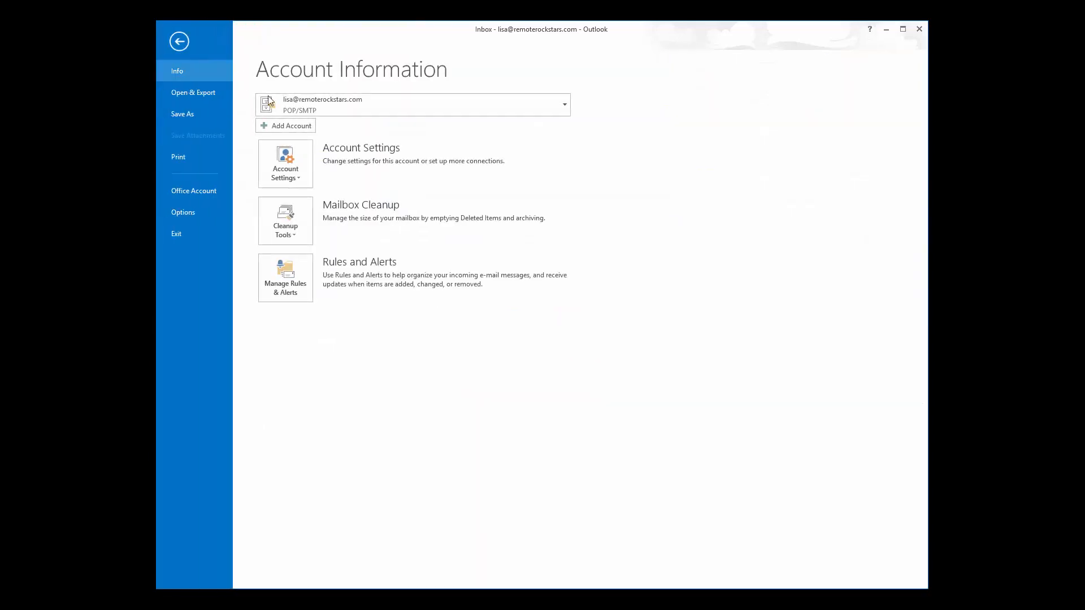
# Add a new Outlook data file named '2005-2010 Email' through Account Settings > Data Files.
pyautogui.click(285, 170)
pyautogui.click(296, 197)
pyautogui.click(417, 226)
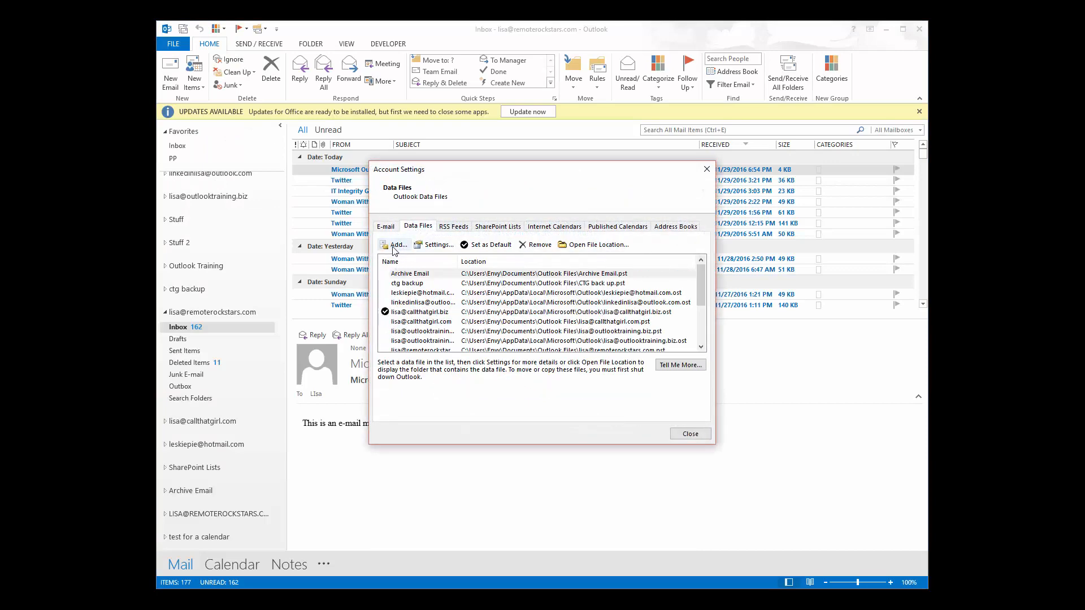
pyautogui.click(395, 248)
pyautogui.click(584, 346)
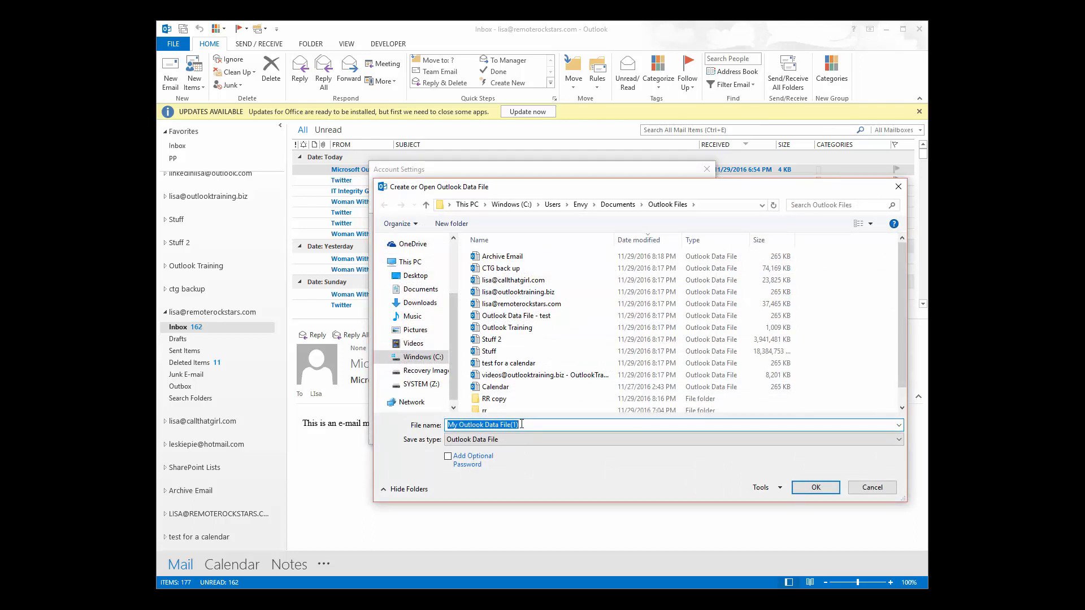
pyautogui.write('20')
pyautogui.write('05-2010')
pyautogui.write(' Emial')
pyautogui.press('BackSpace')
pyautogui.press('BackSpace')
pyautogui.click(816, 489)
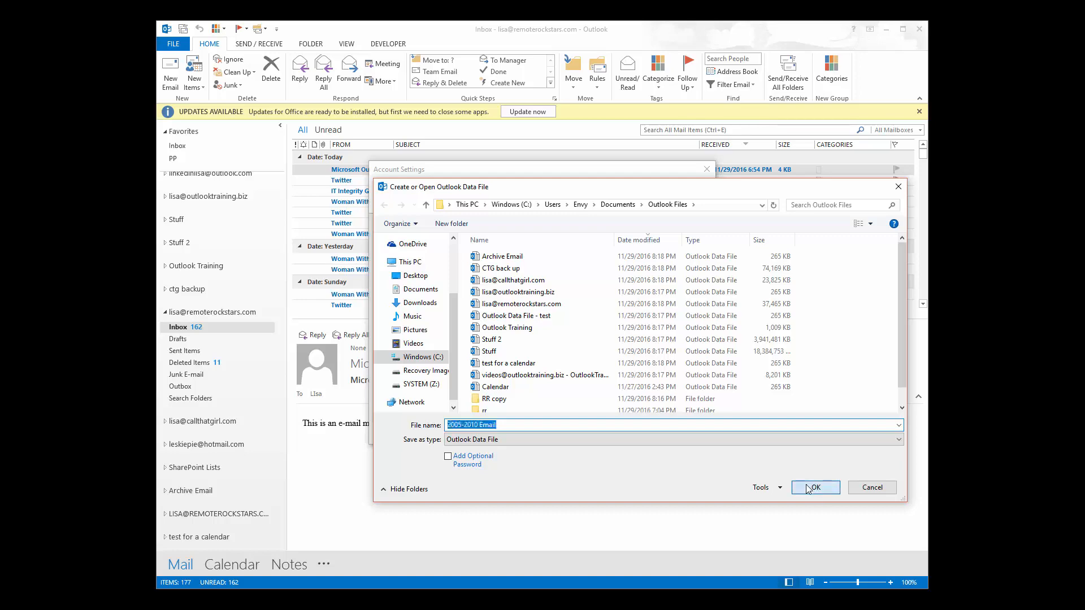
pyautogui.click(691, 434)
pyautogui.scroll(-1, 265, 399)
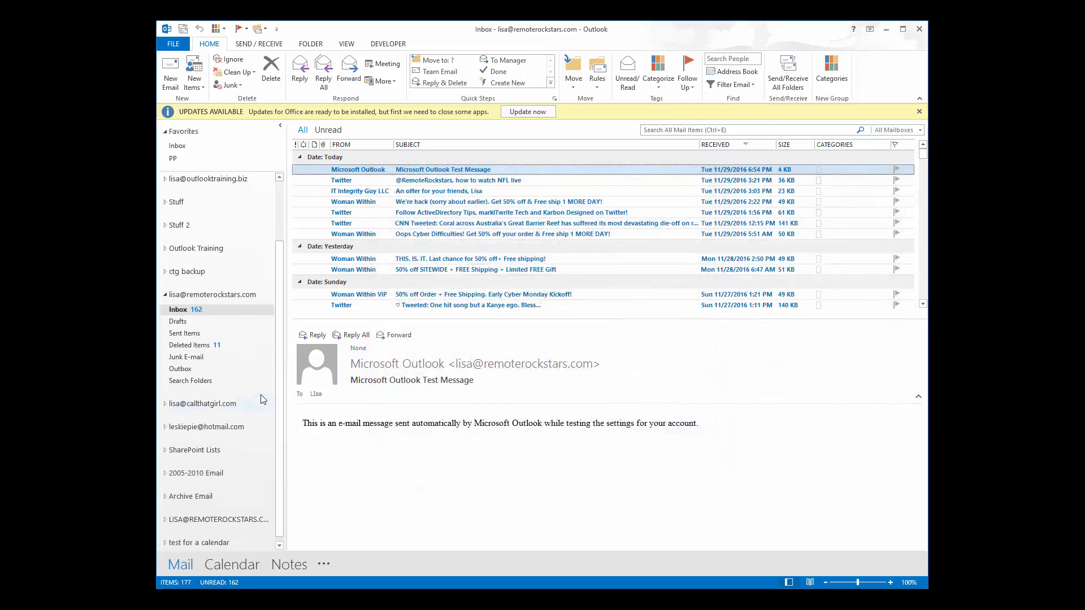
# Create 'inbox' and 'sent' subfolders under the 2005-2010 Email data file.
pyautogui.click(167, 468)
pyautogui.rightClick(201, 468)
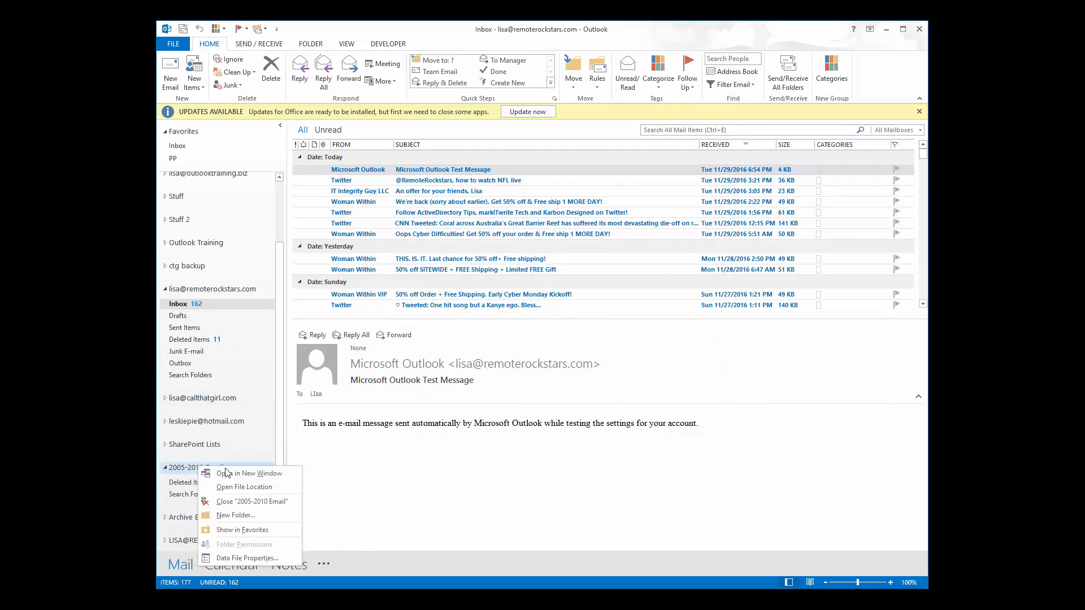
pyautogui.click(235, 515)
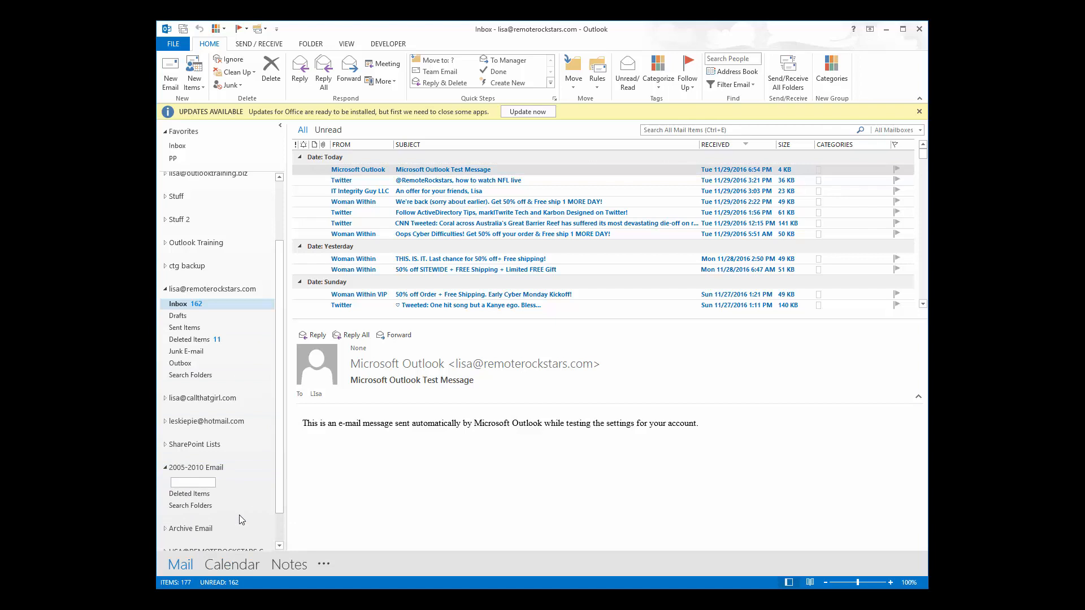
pyautogui.write('inbox')
pyautogui.press('Return')
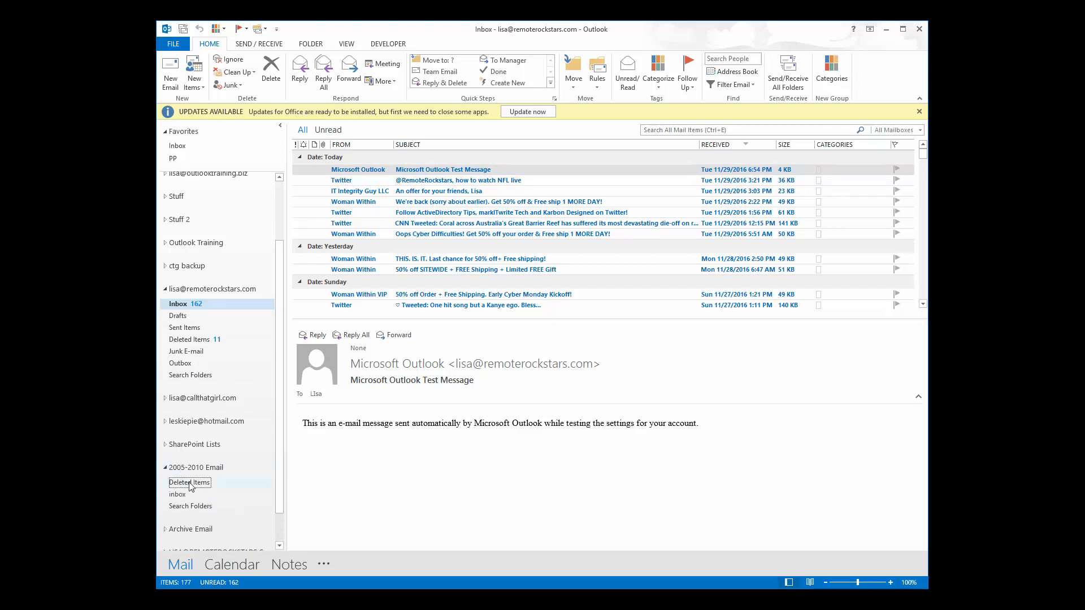
pyautogui.rightClick(187, 468)
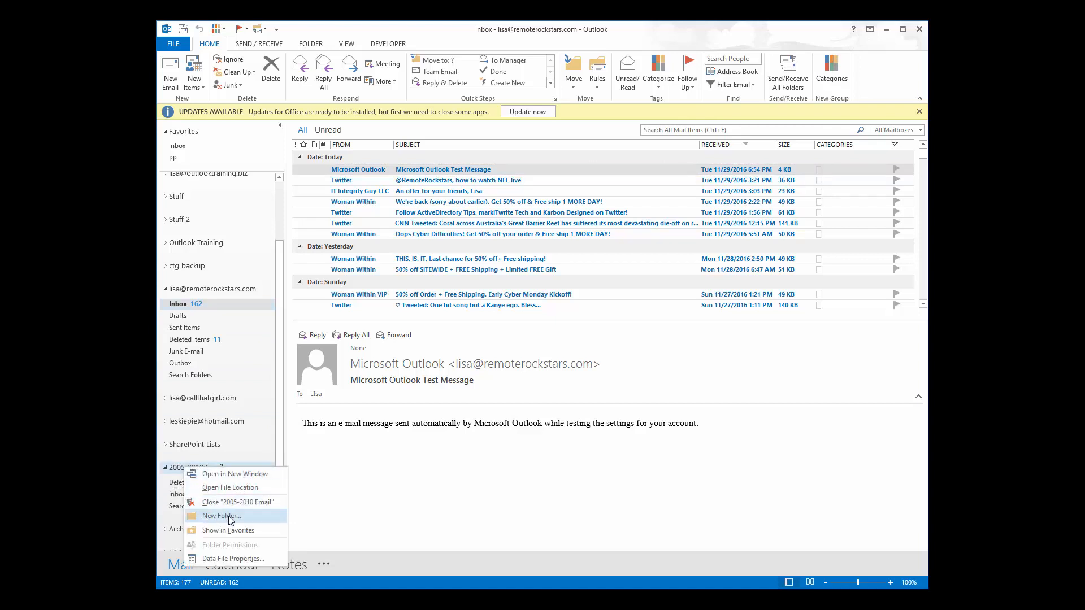
pyautogui.click(228, 516)
pyautogui.write('s')
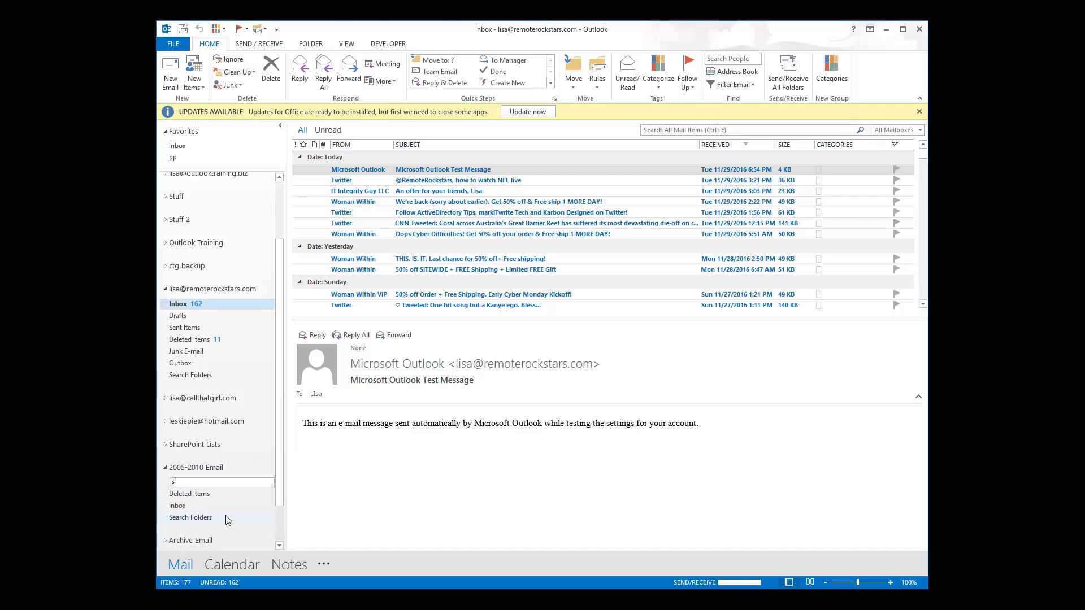
pyautogui.write('ent')
pyautogui.press('Return')
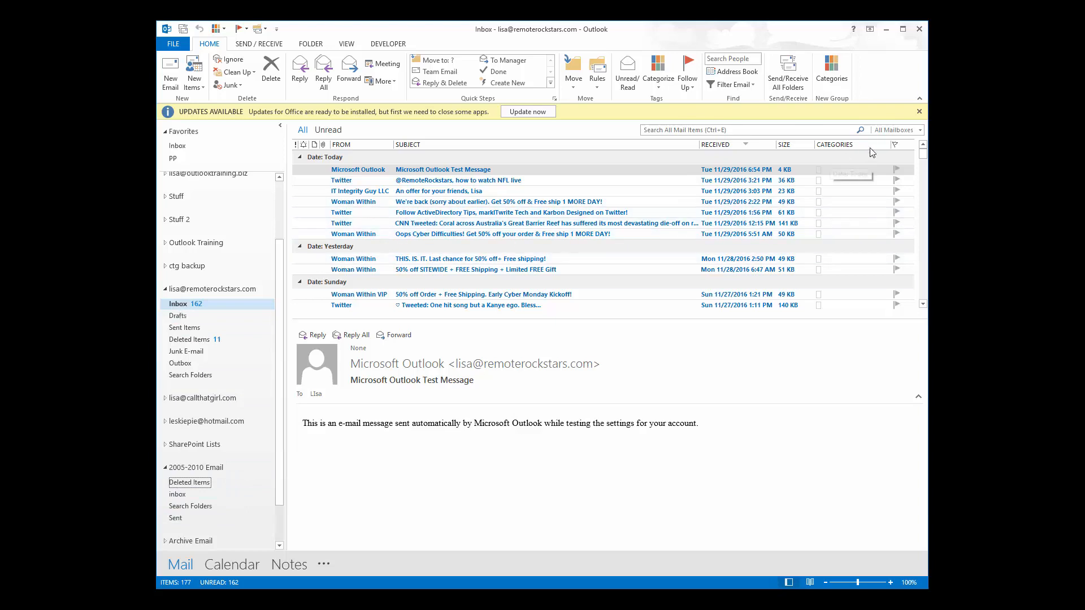
# Select the older September Inbox messages and look over their actions without moving anything.
pyautogui.click(923, 297)
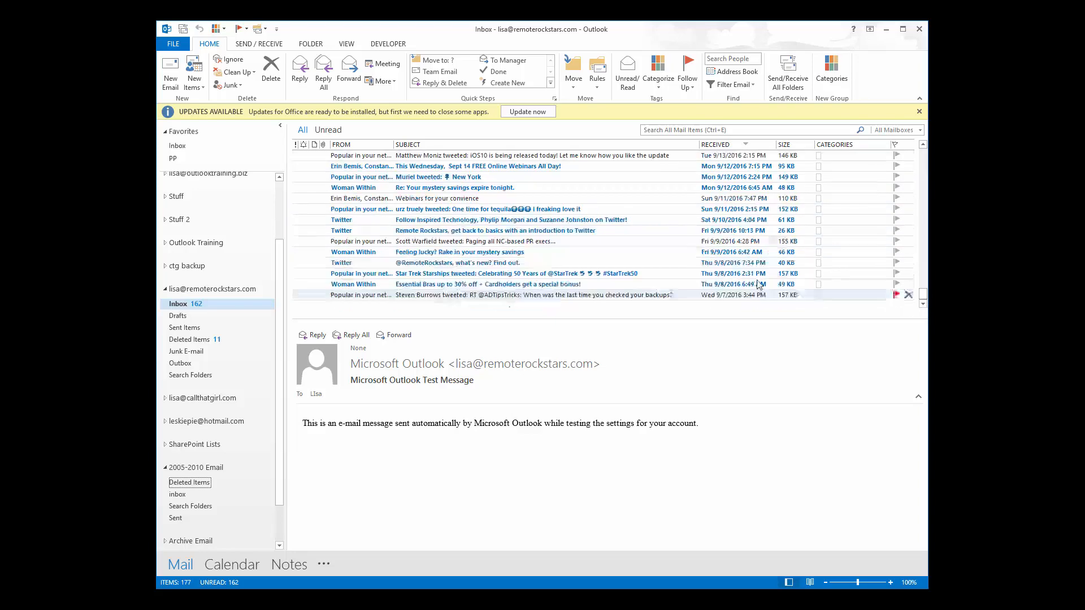
pyautogui.click(386, 296)
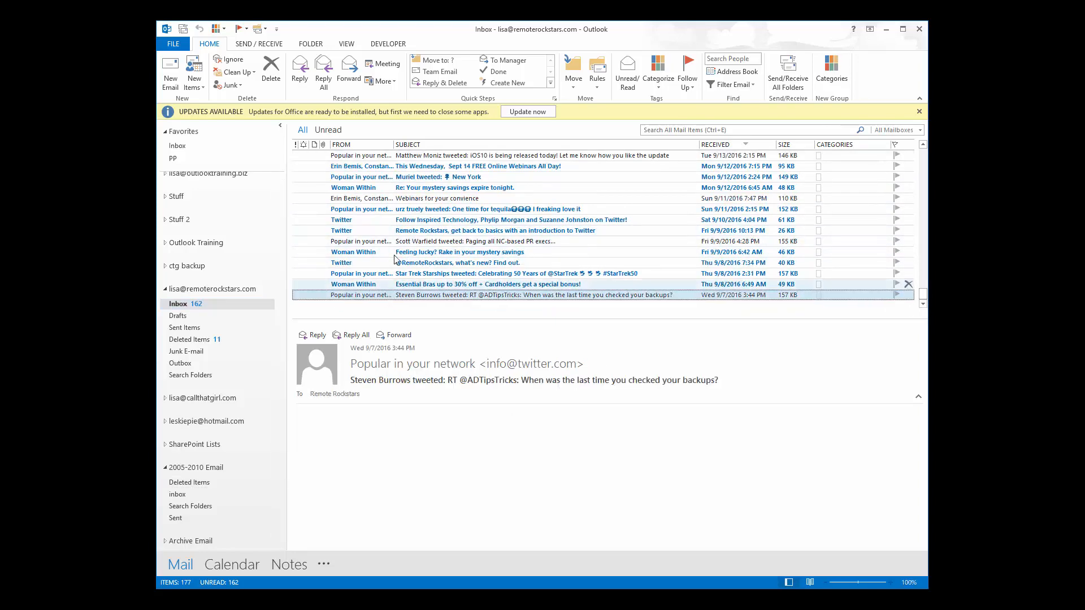
pyautogui.keyDown('shift'); pyautogui.click(365, 160); pyautogui.keyUp('shift')
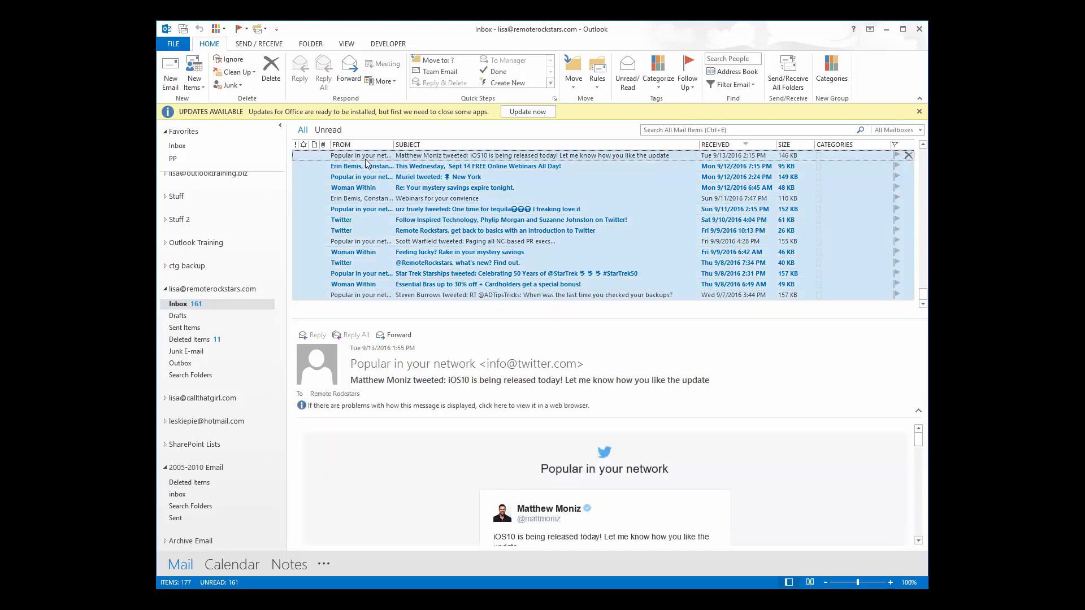
pyautogui.rightClick(365, 162)
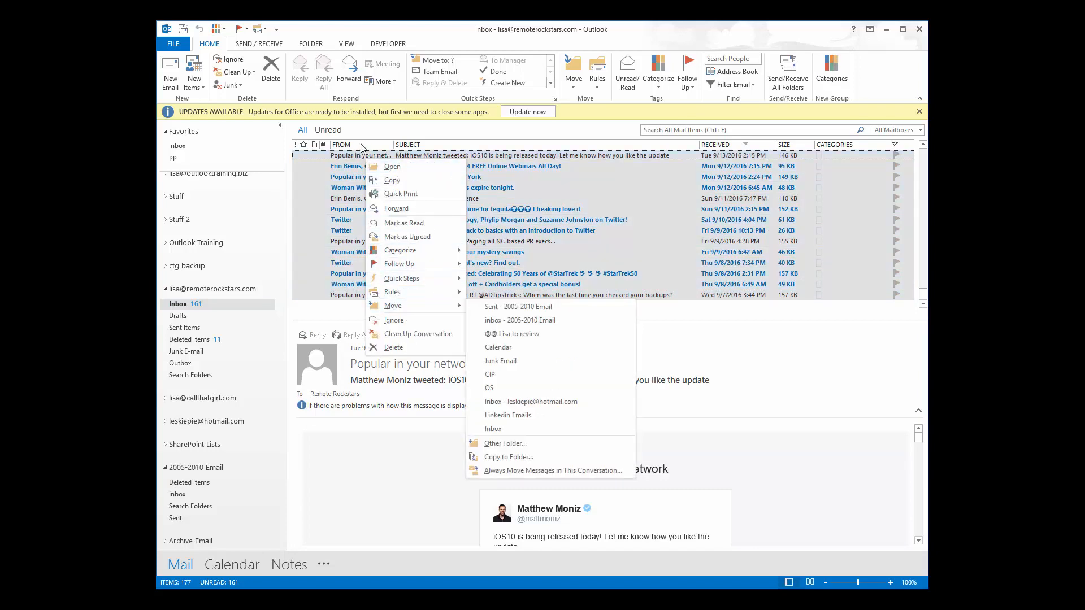
pyautogui.click(328, 187)
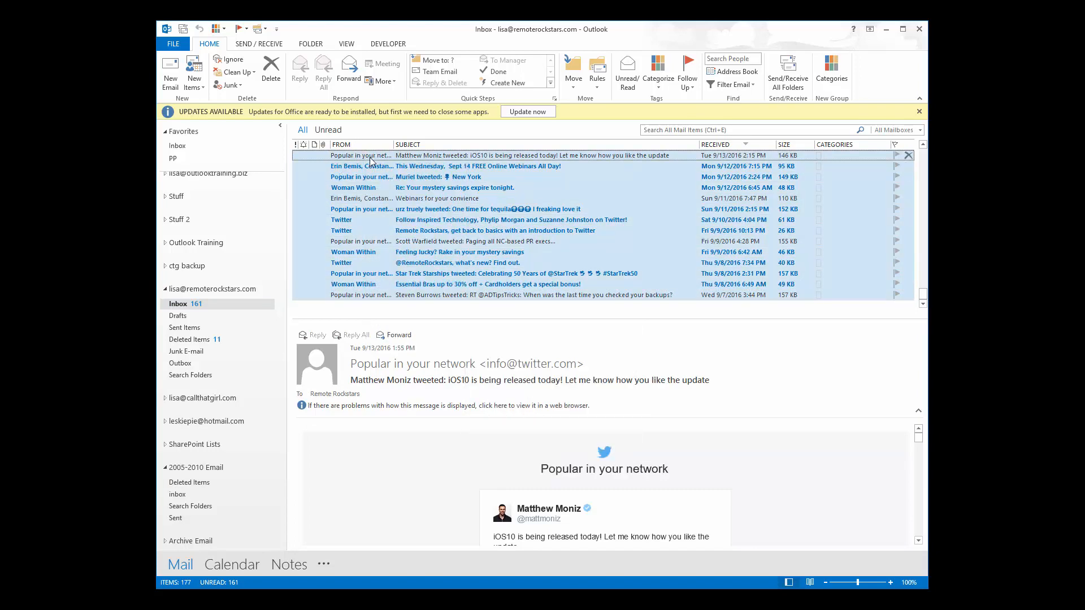
pyautogui.rightClick(371, 158)
pyautogui.moveTo(417, 298)
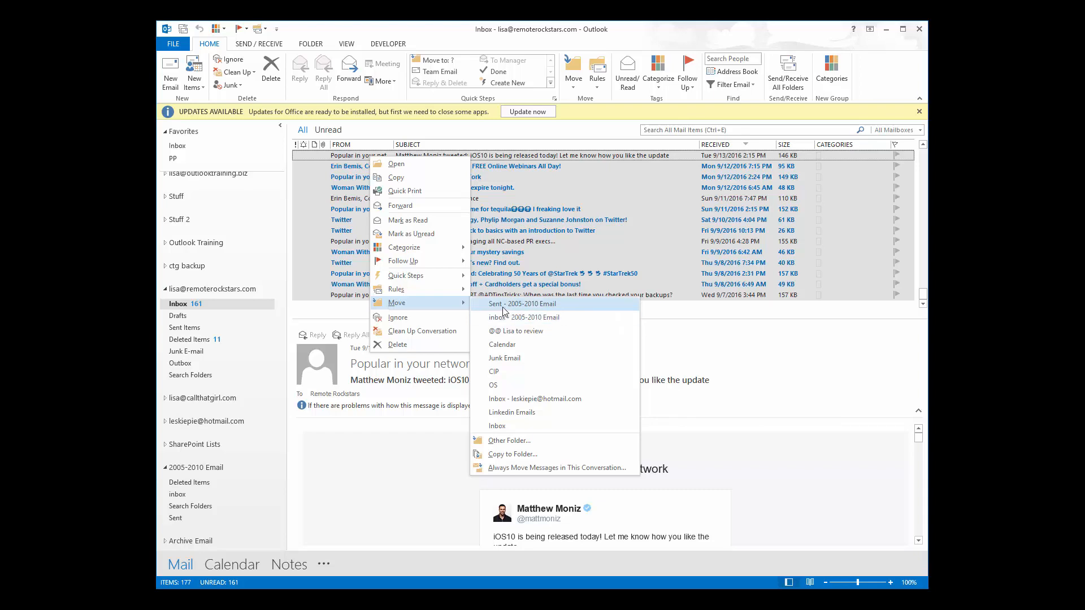
pyautogui.click(333, 252)
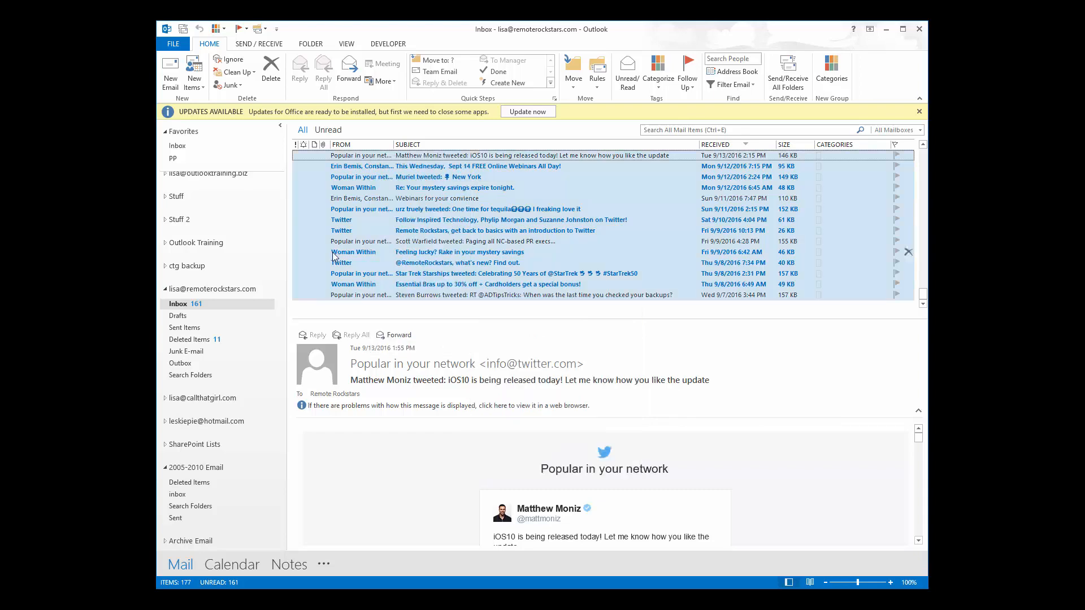
# Move the messages from the oldest up to 'Webinars for your convience' into the 2005-2010 Email inbox.
pyautogui.click(381, 297)
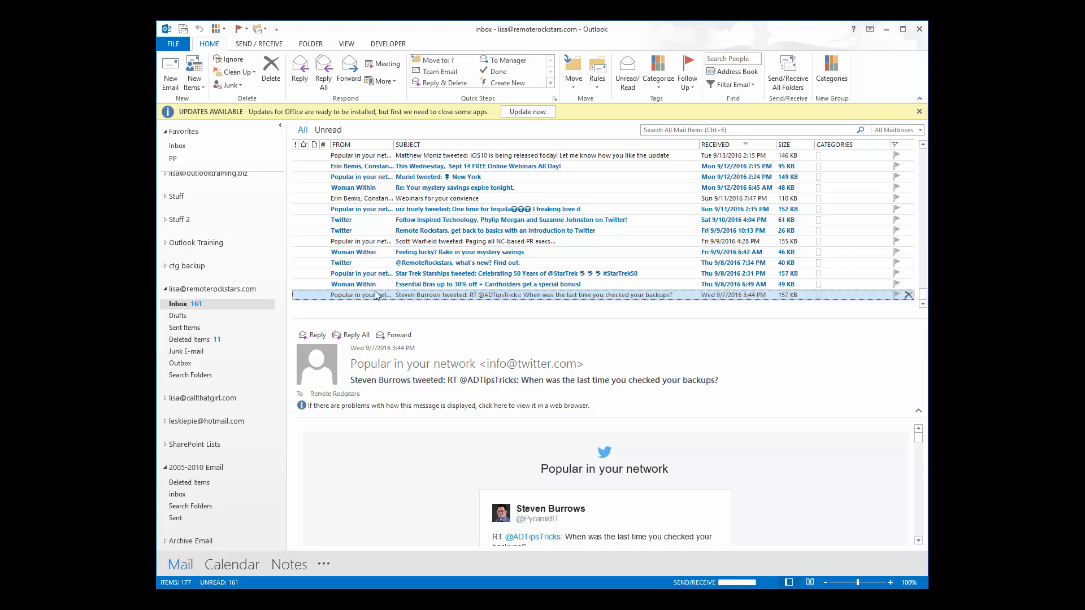
pyautogui.keyDown('shift'); pyautogui.click(366, 203); pyautogui.keyUp('shift')
pyautogui.rightClick(366, 202)
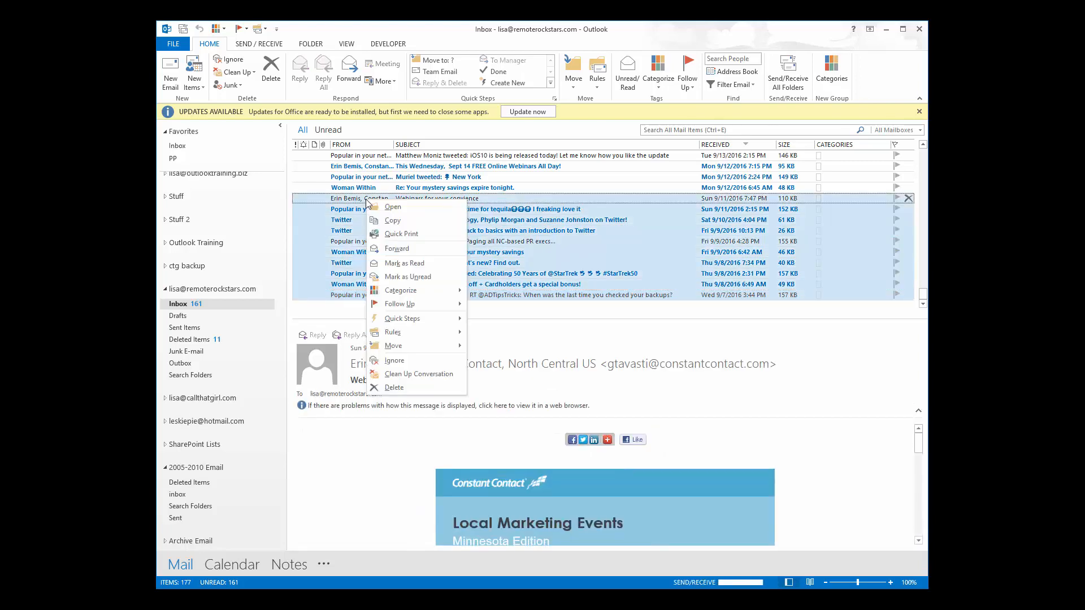
pyautogui.moveTo(424, 345)
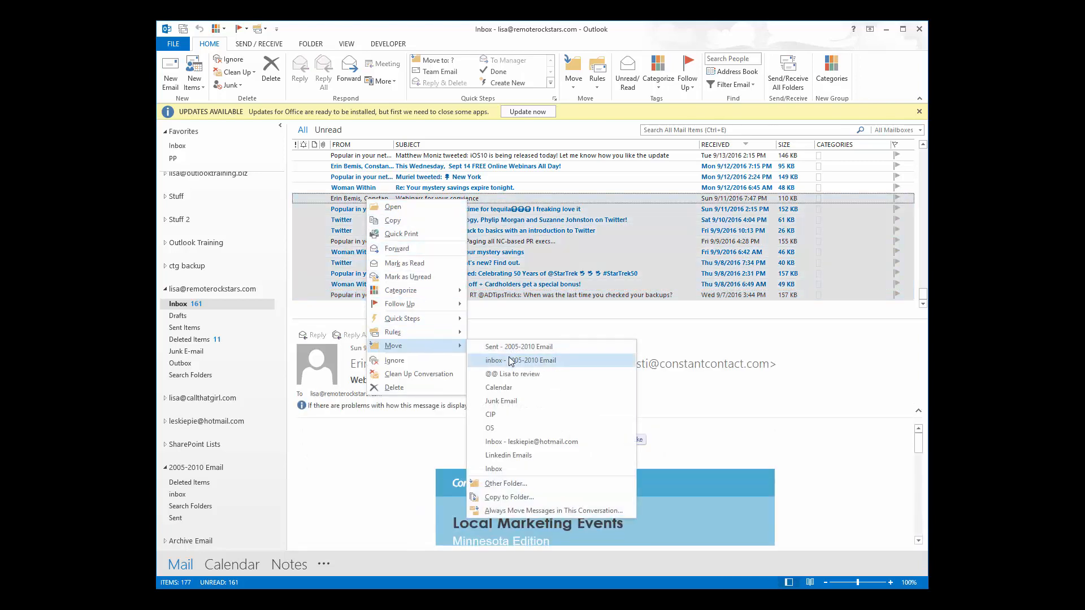
pyautogui.click(515, 360)
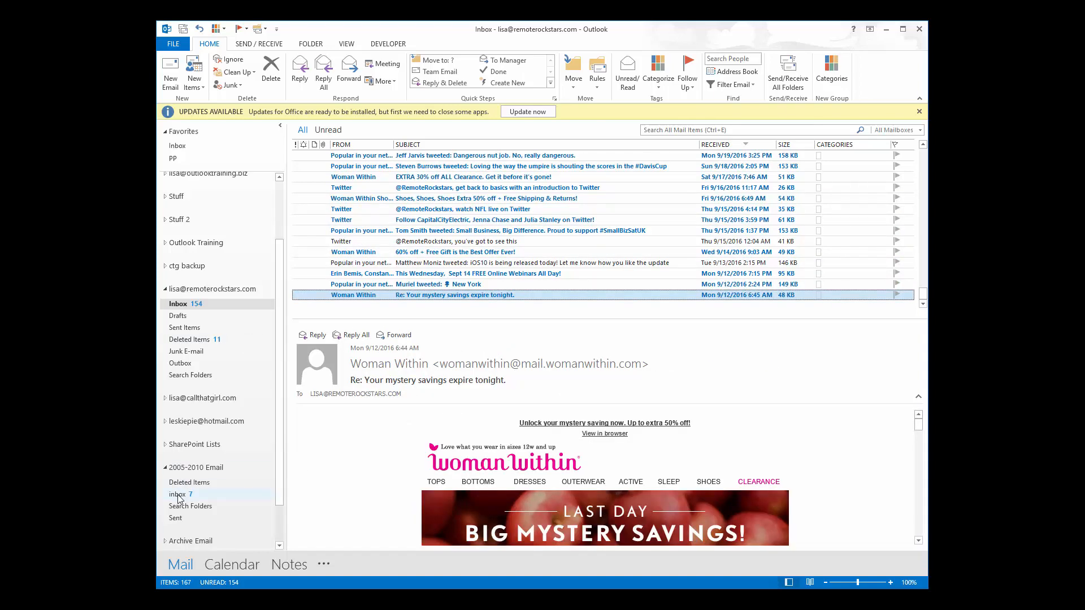
pyautogui.click(180, 497)
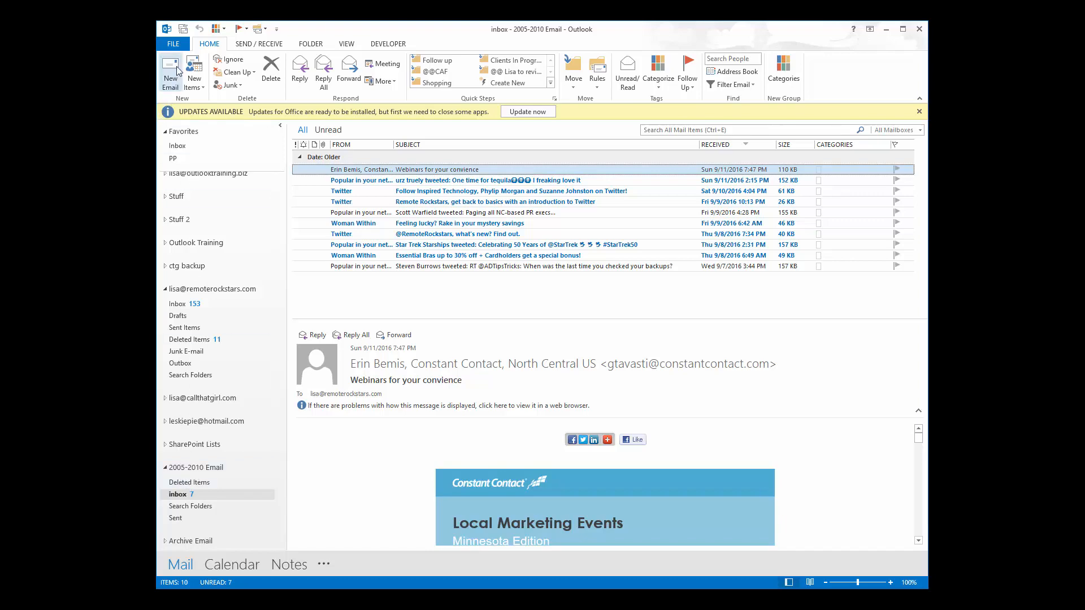
# Open the Account Settings window from the FILE Account Information page.
pyautogui.click(173, 44)
pyautogui.click(286, 164)
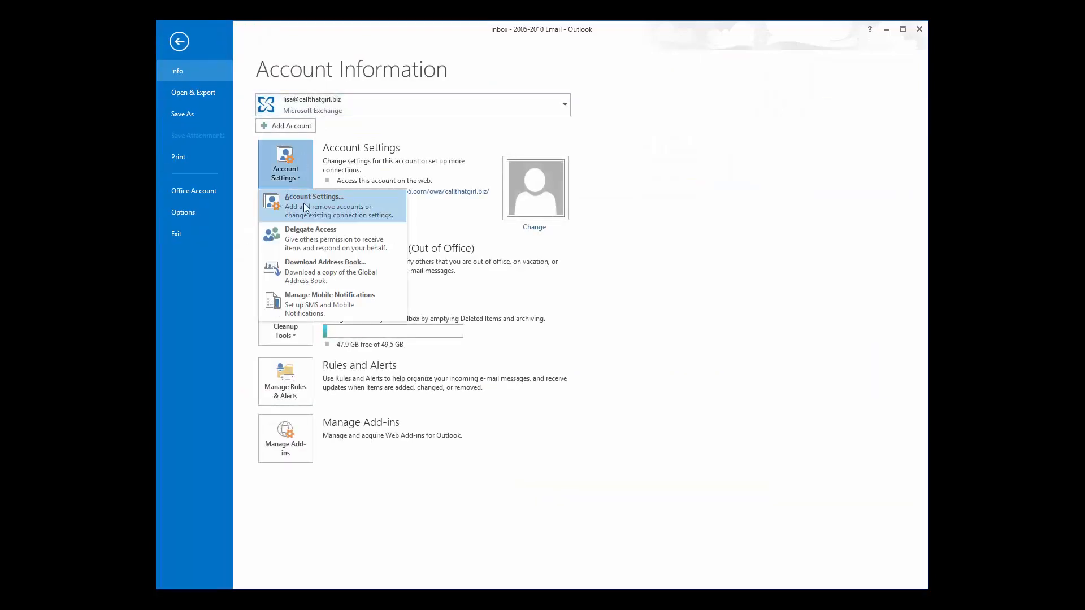
pyautogui.click(306, 208)
# Remove the 2005-2010 Email entry from the Data Files list and confirm Yes.
pyautogui.click(424, 227)
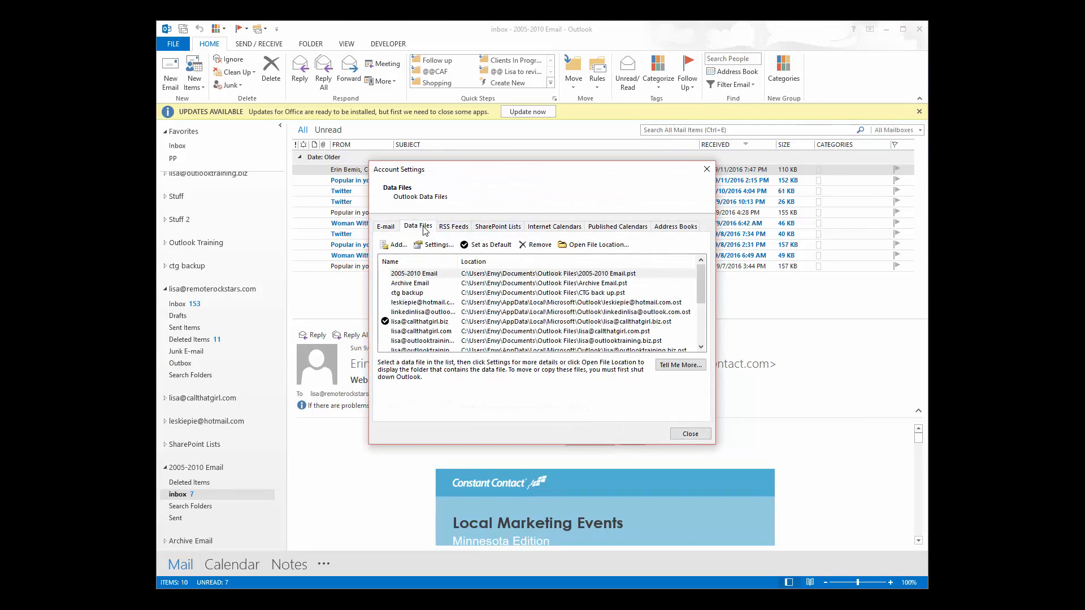
pyautogui.click(435, 275)
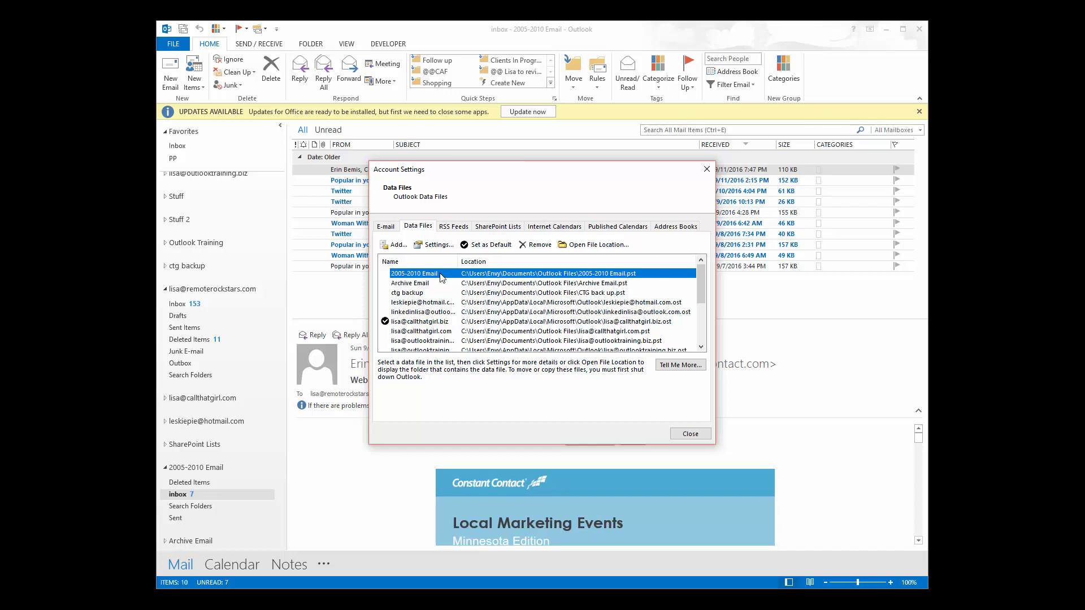
pyautogui.click(535, 246)
pyautogui.click(598, 360)
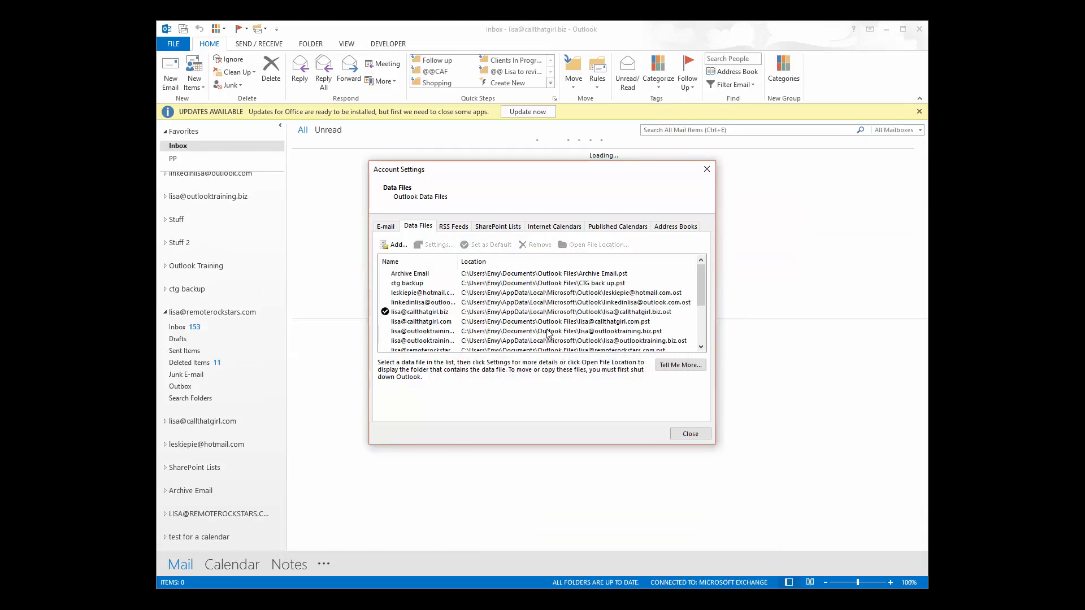
# Close Account Settings and collapse the expanded account's folder group in the folder pane.
pyautogui.click(684, 433)
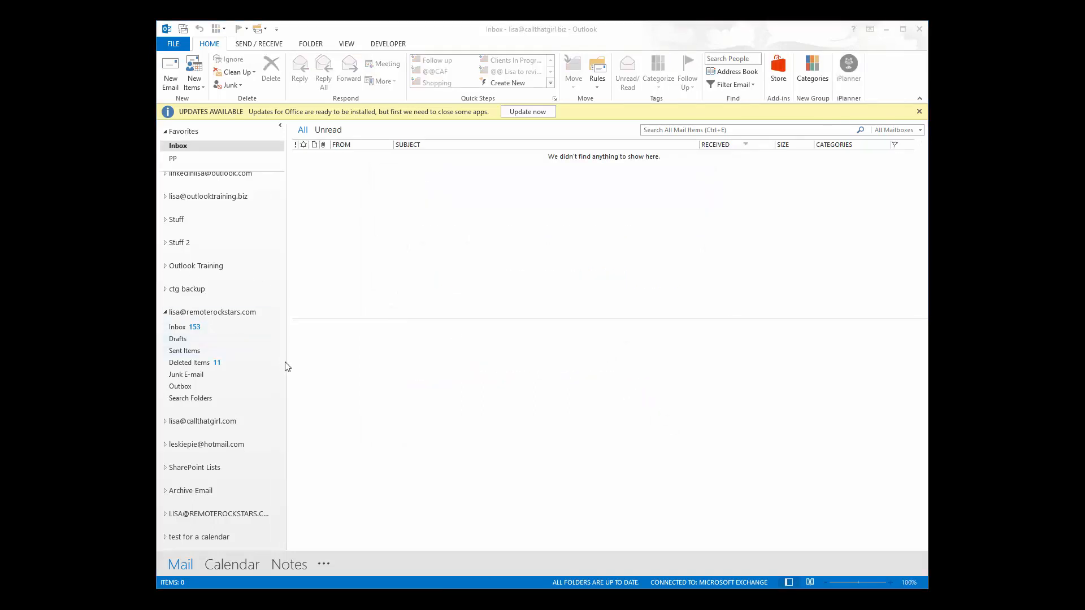
pyautogui.scroll(2, 279, 337)
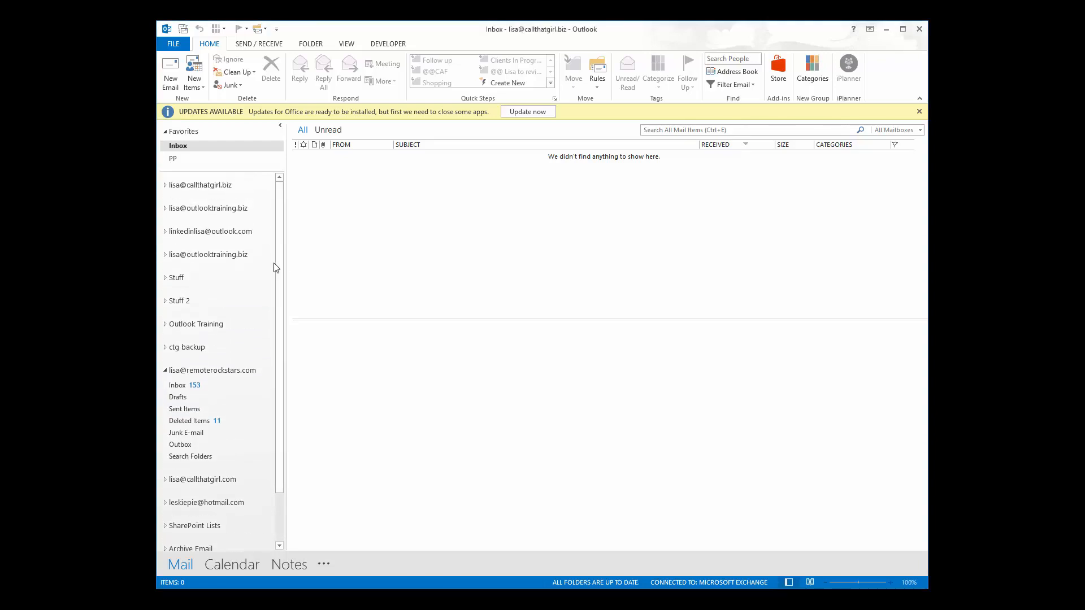
pyautogui.click(165, 371)
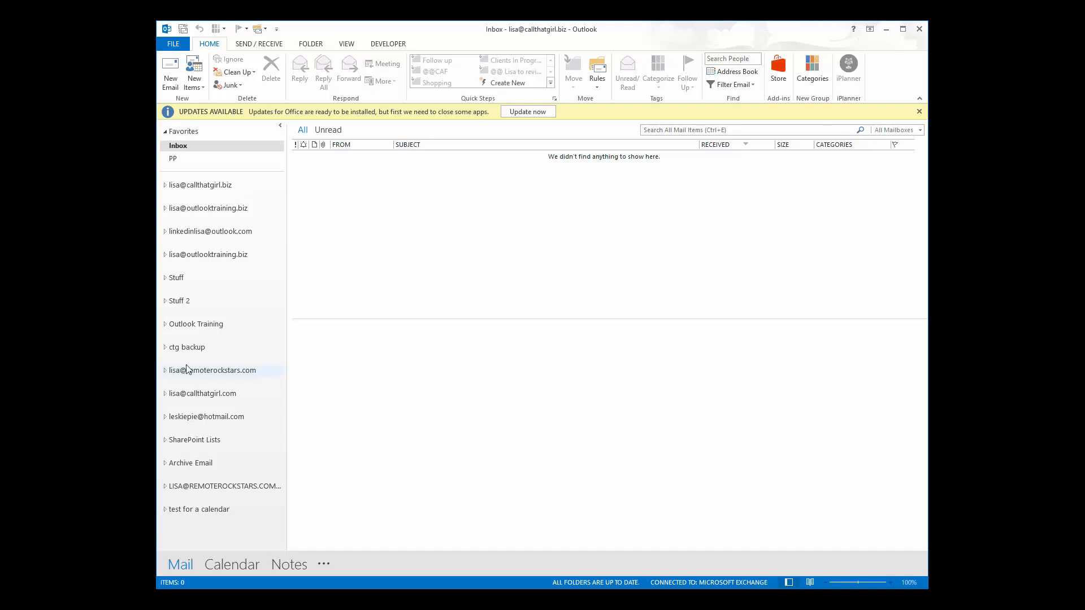
# Review the Trust Center's Automatic Download settings under File > Options, then cancel without changes.
pyautogui.click(173, 44)
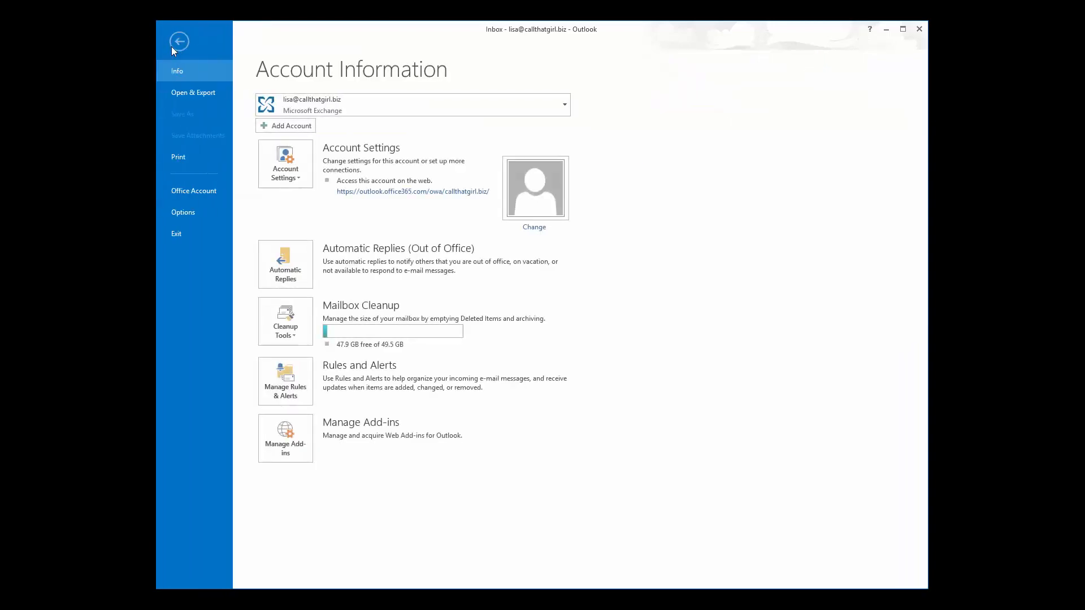
pyautogui.click(182, 212)
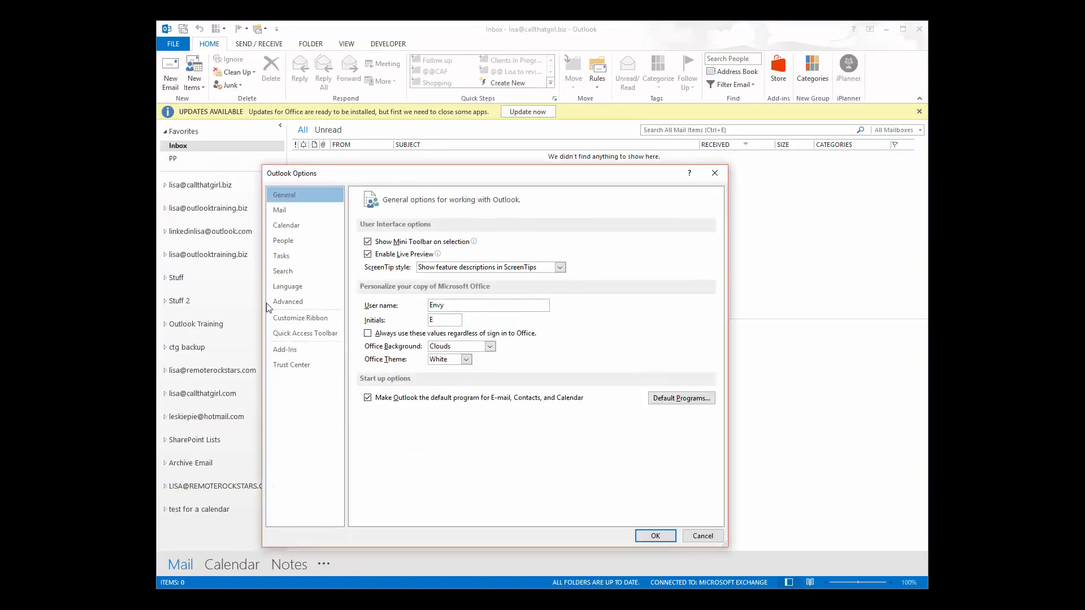
pyautogui.click(319, 366)
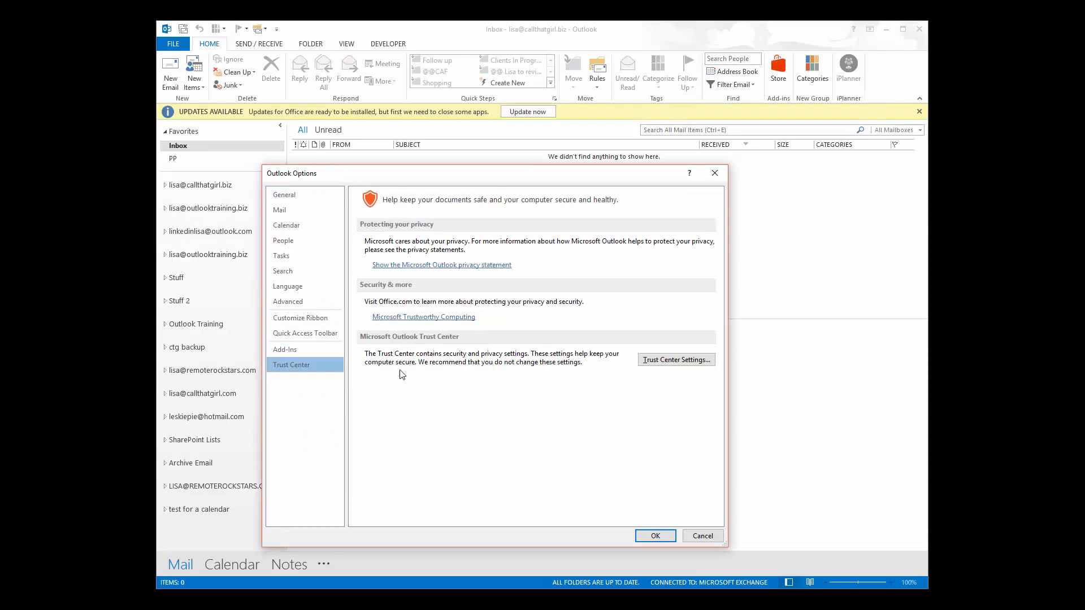
pyautogui.click(672, 366)
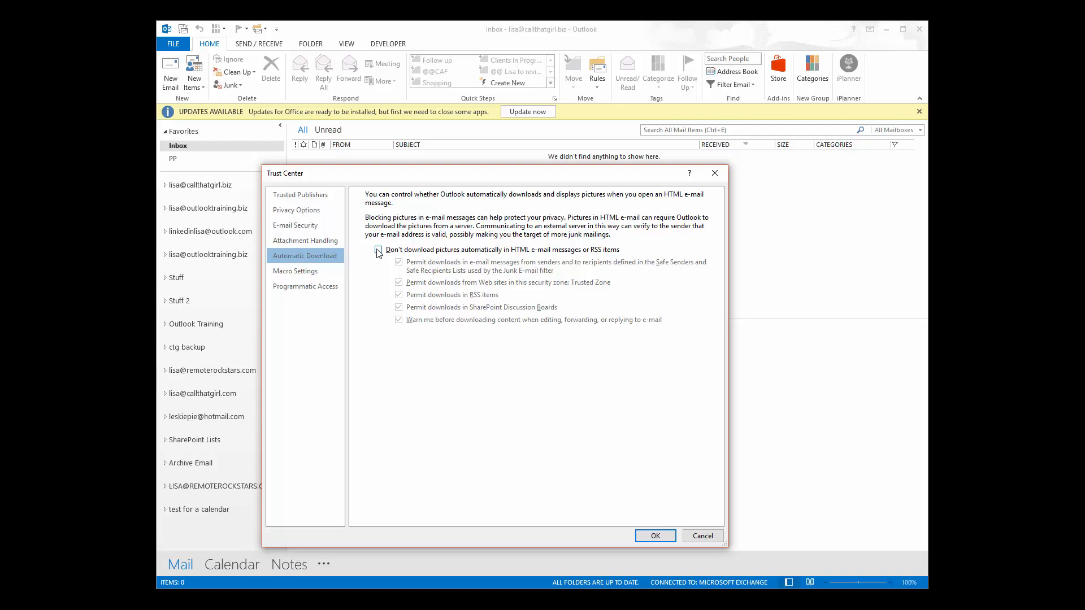
pyautogui.click(697, 537)
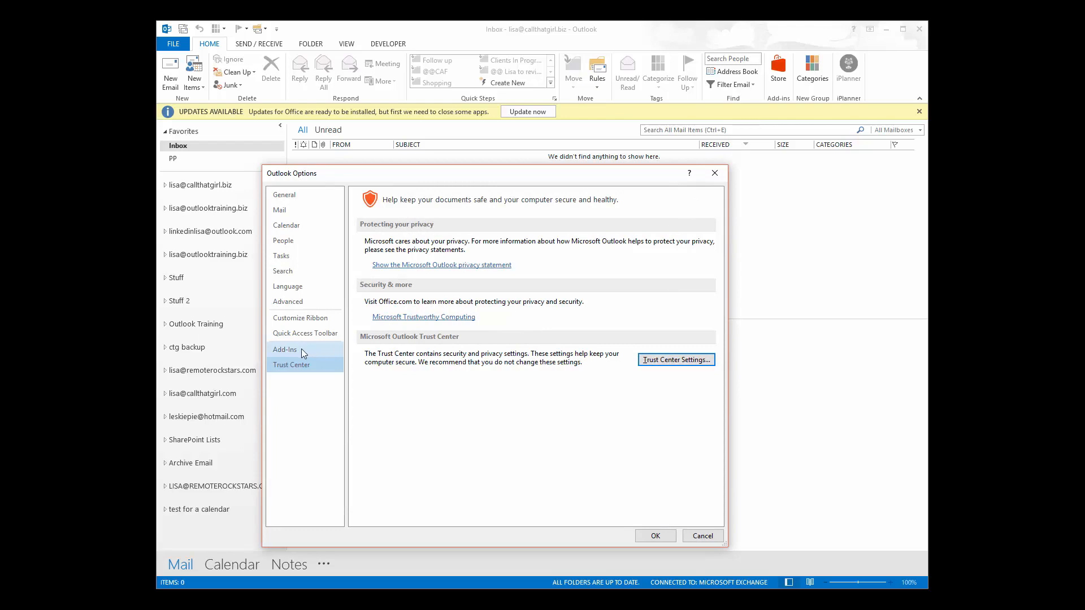
# Uncheck Microsoft VBA for Outlook Addin in the COM Add-ins list and confirm with OK.
pyautogui.click(301, 349)
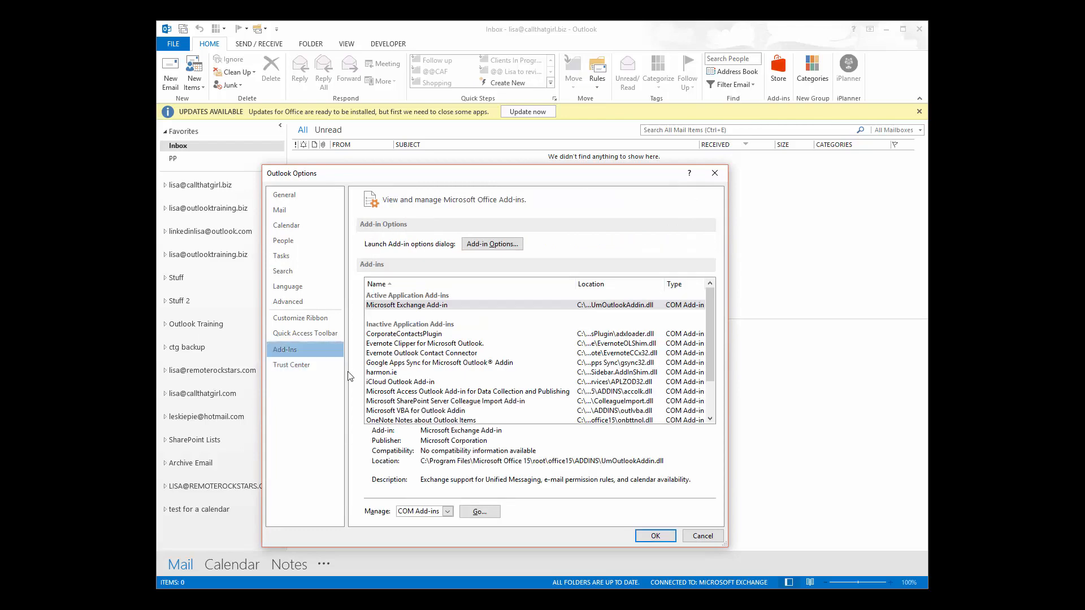
pyautogui.click(478, 512)
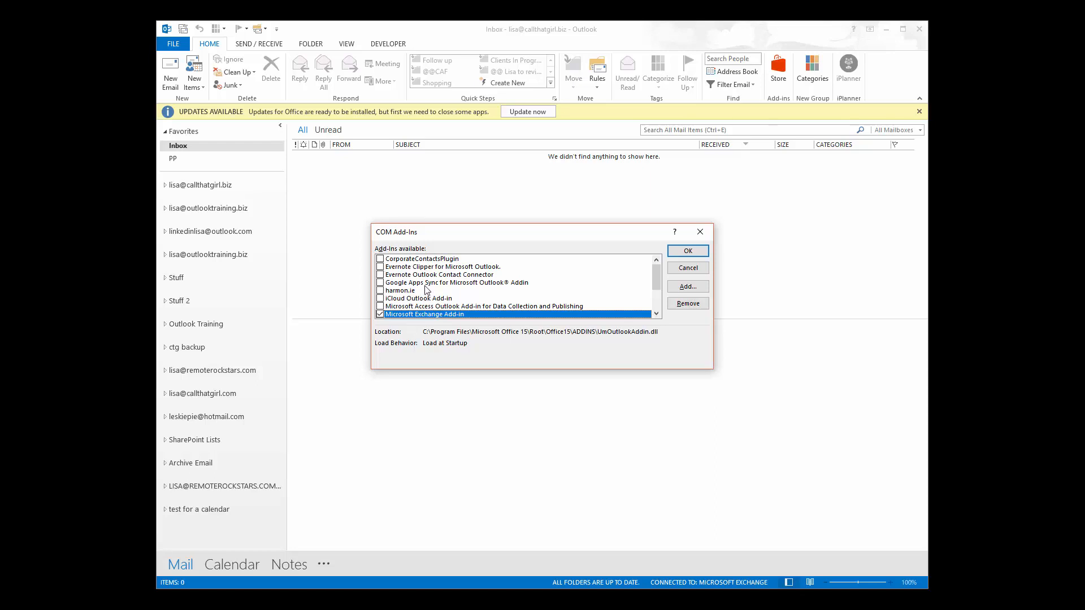
pyautogui.moveTo(658, 279); pyautogui.dragTo(658, 305)
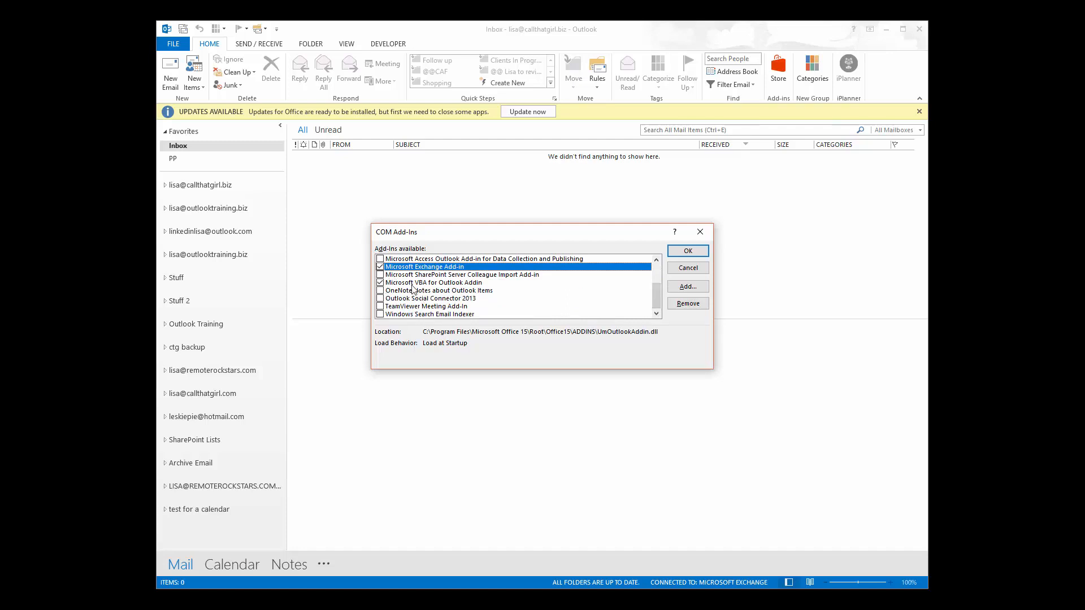
pyautogui.click(380, 283)
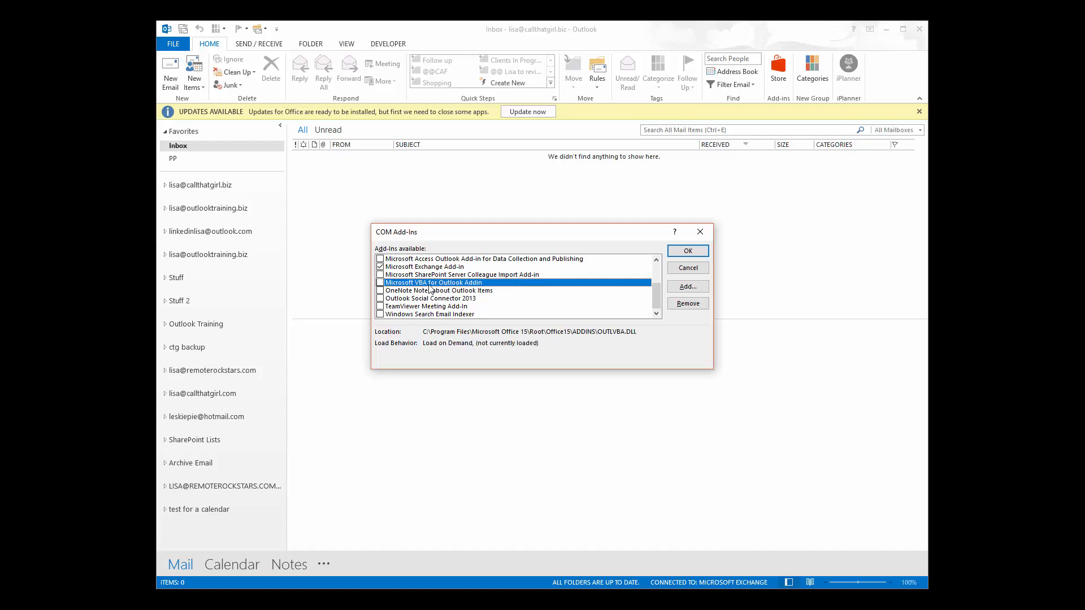
pyautogui.scroll(2, 429, 289)
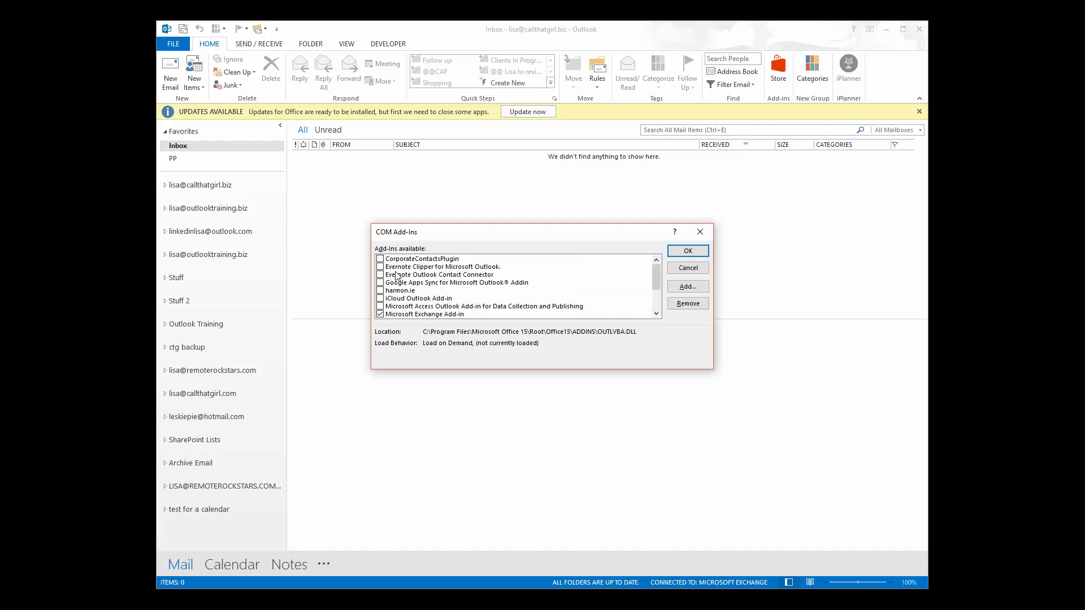
pyautogui.scroll(-2, 394, 313)
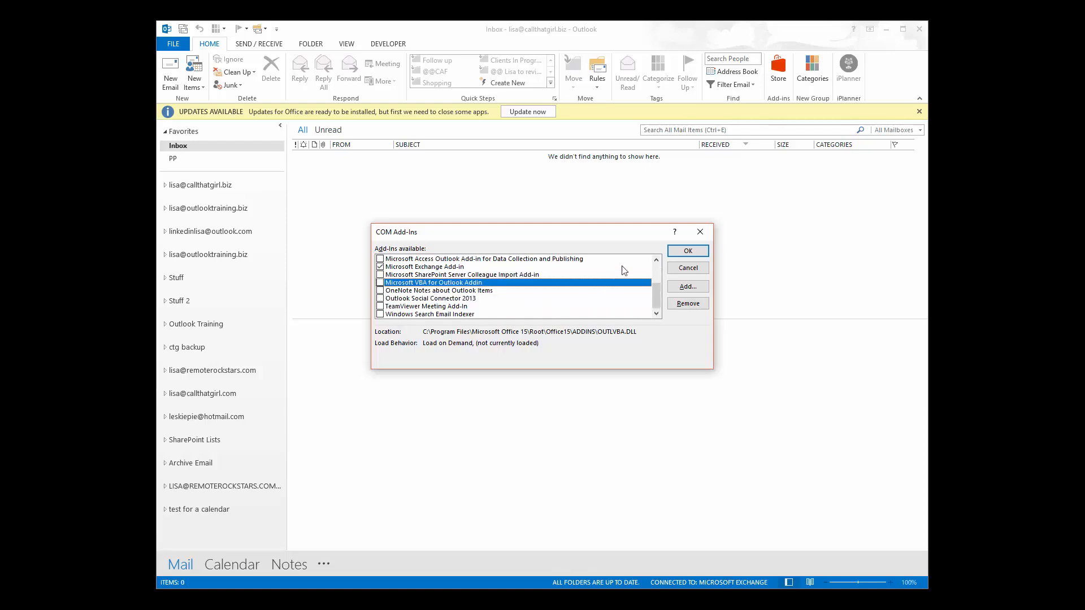
pyautogui.click(678, 254)
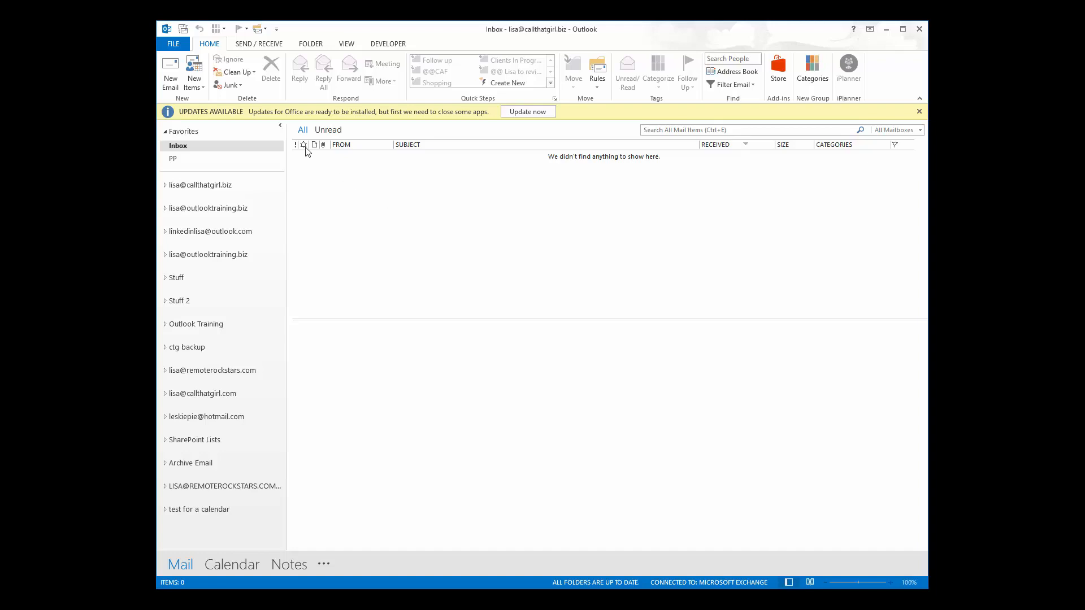
# In Options > Advanced > Display, untick then re-tick Disable hardware graphics acceleration.
pyautogui.click(174, 45)
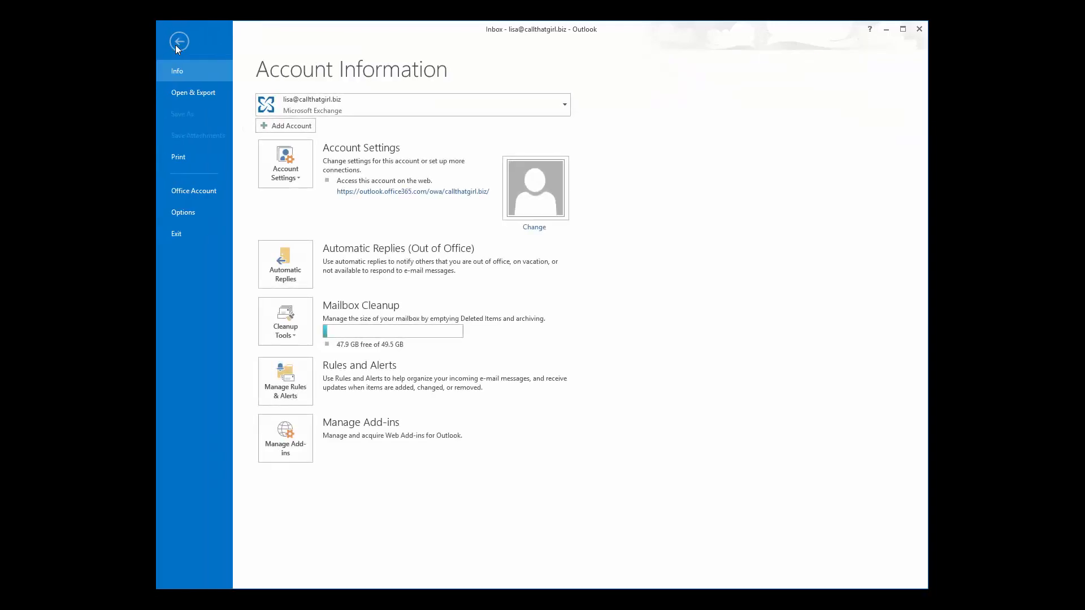
pyautogui.click(188, 211)
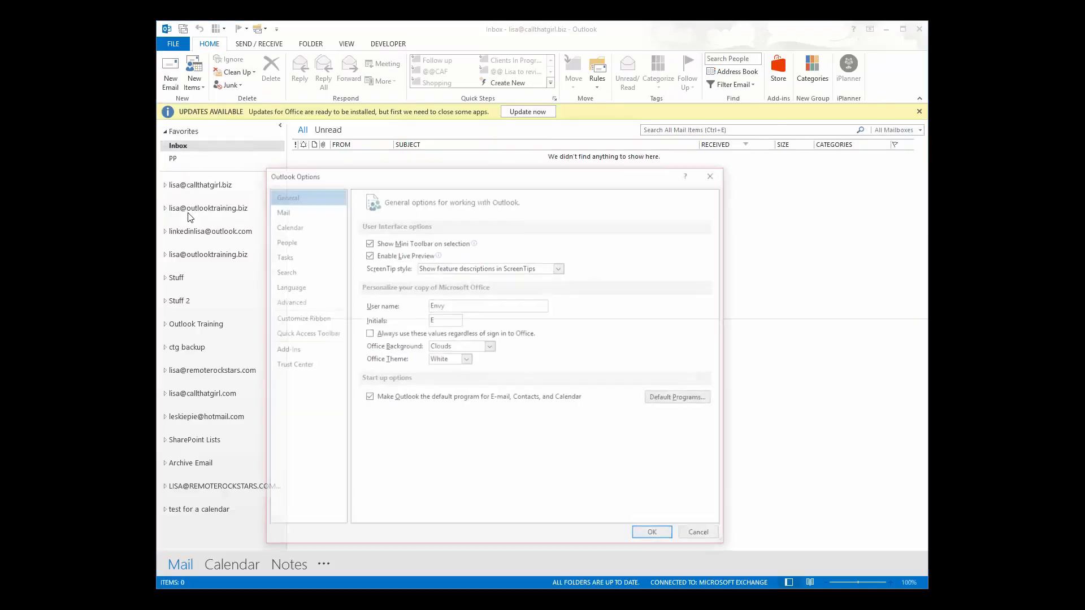
pyautogui.click(285, 305)
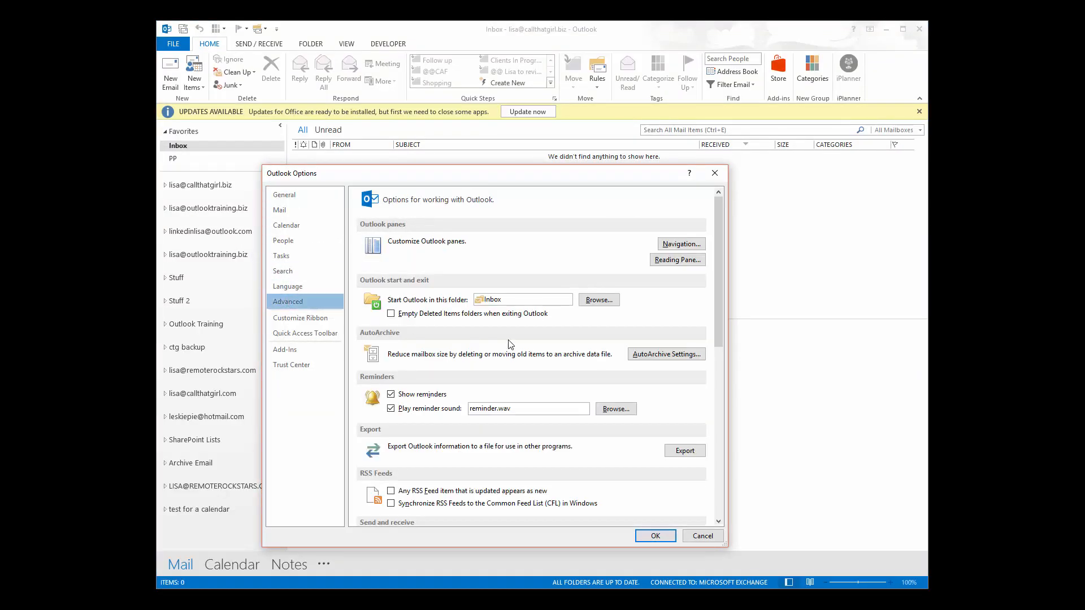
pyautogui.scroll(-8, 511, 344)
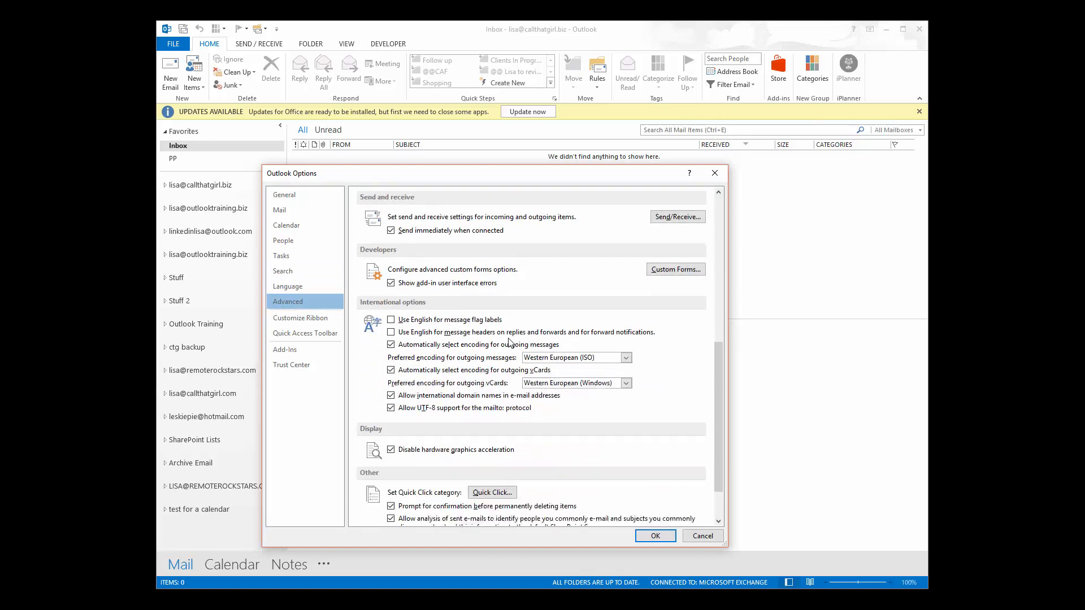
pyautogui.scroll(-2, 510, 344)
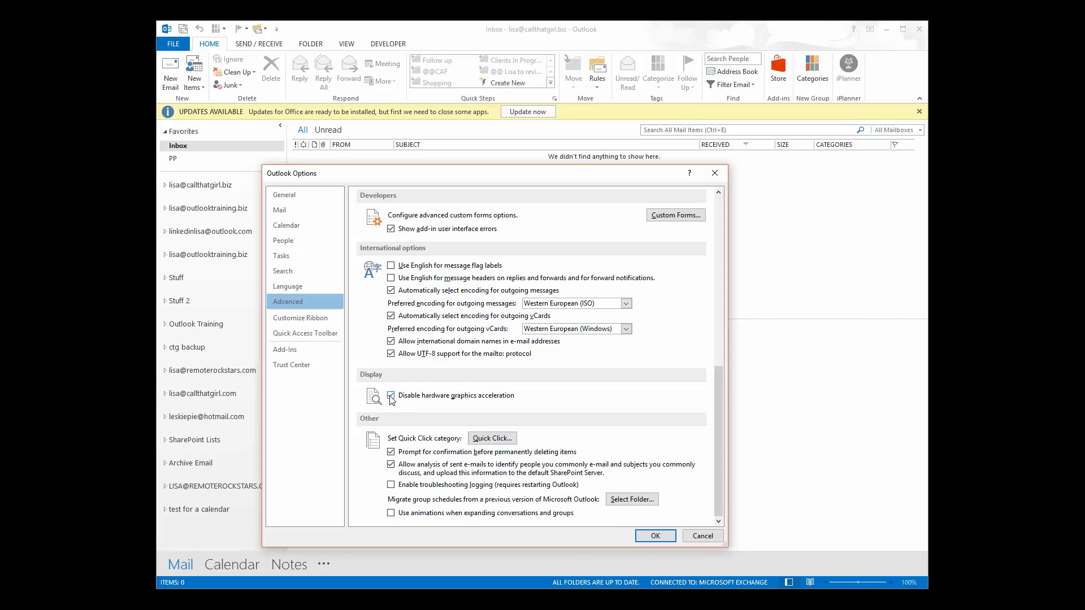
pyautogui.click(398, 399)
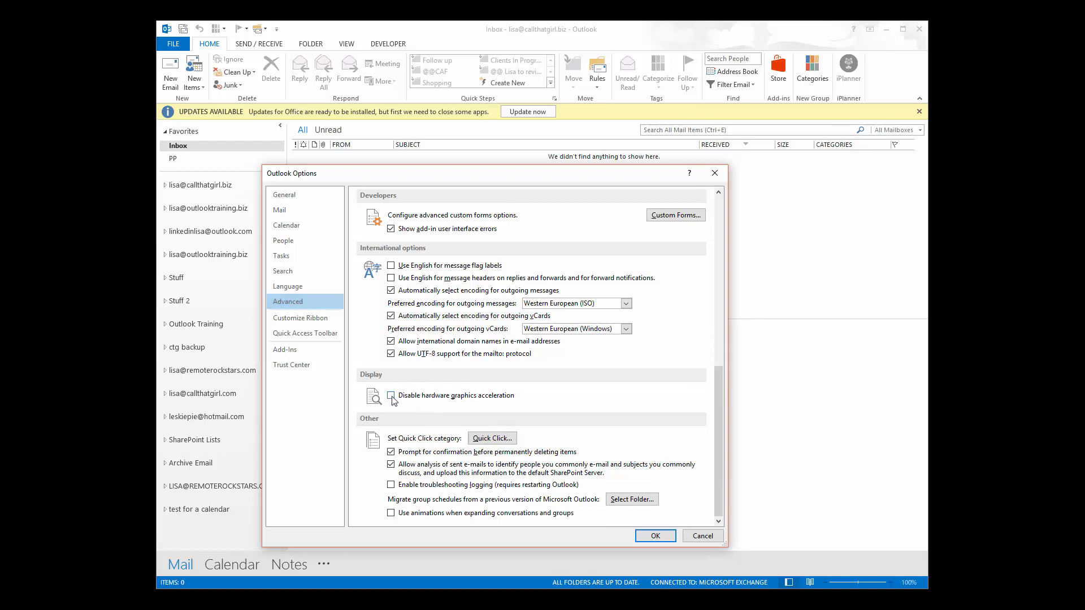
pyautogui.click(394, 397)
# Save the Outlook options and open the Account Settings list of email accounts.
pyautogui.click(654, 538)
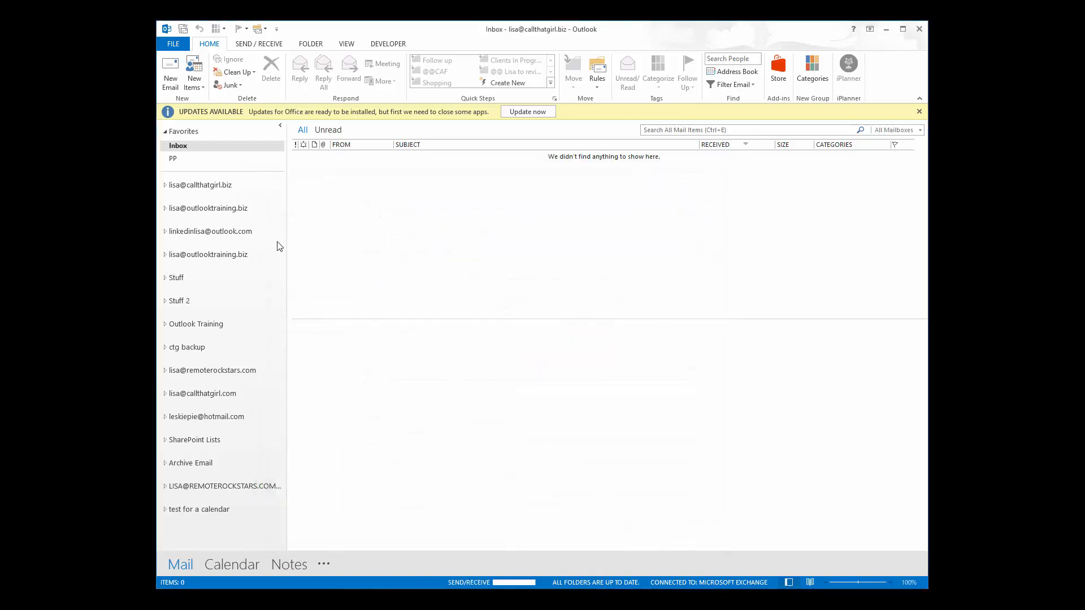
pyautogui.click(172, 44)
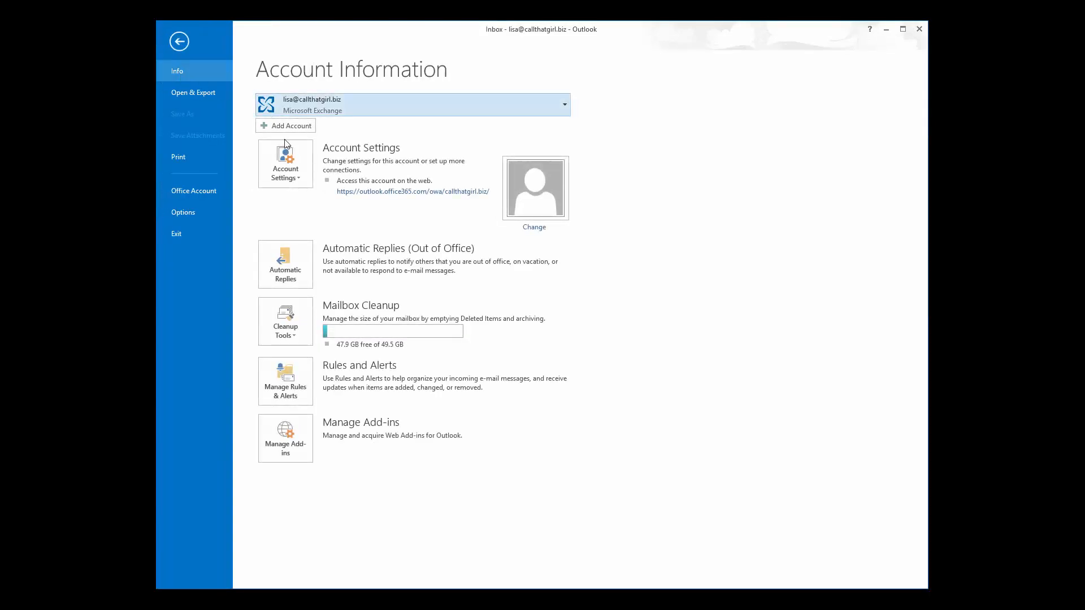
pyautogui.click(294, 180)
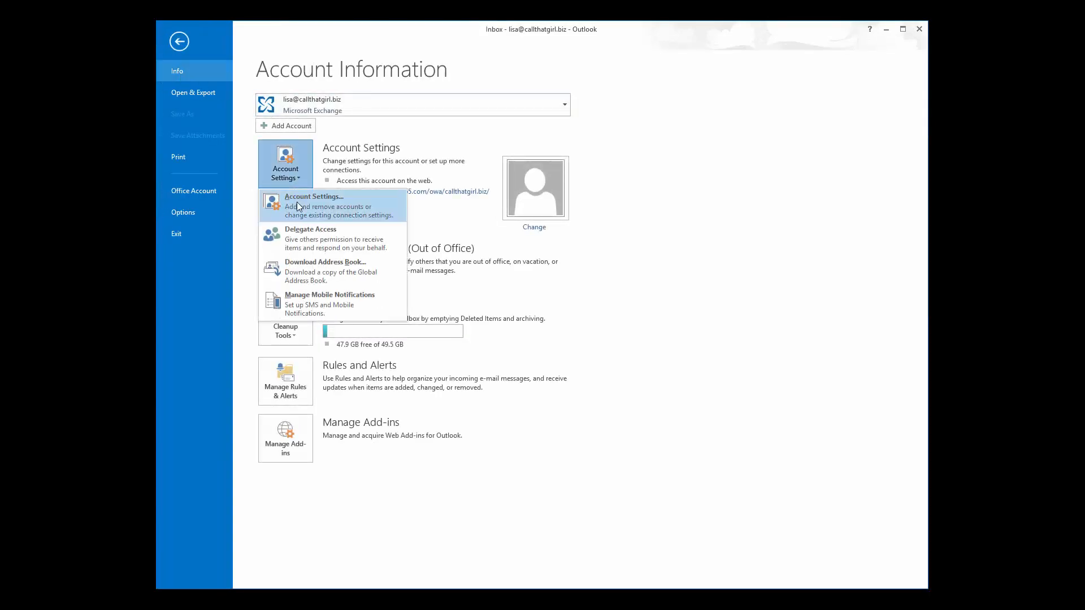
pyautogui.click(297, 202)
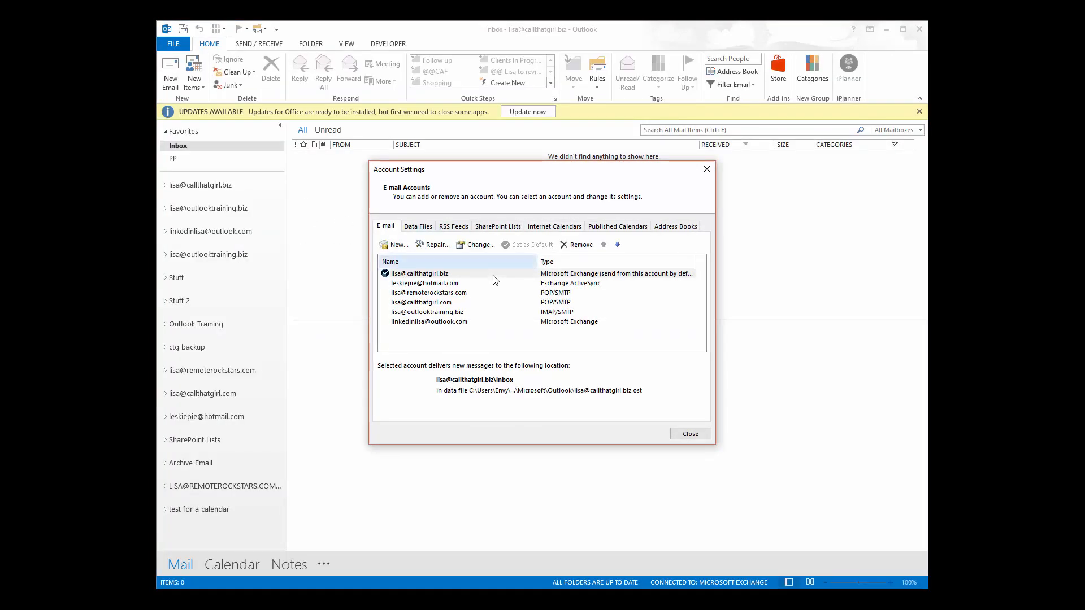
# Review the Exchange account's server settings, then cancel and close without changes.
pyautogui.doubleClick(548, 276)
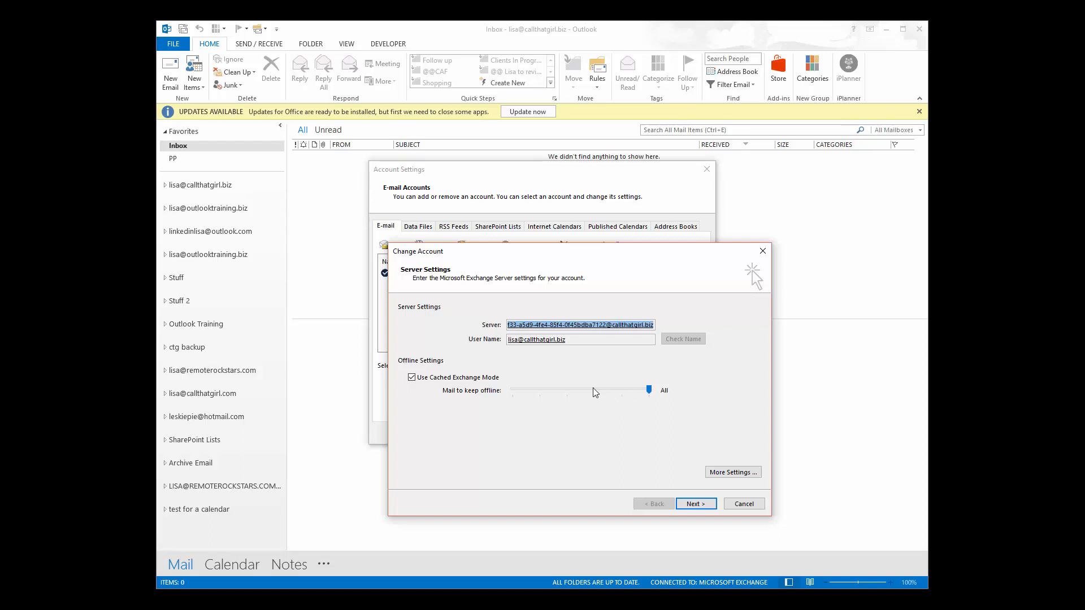
pyautogui.click(733, 504)
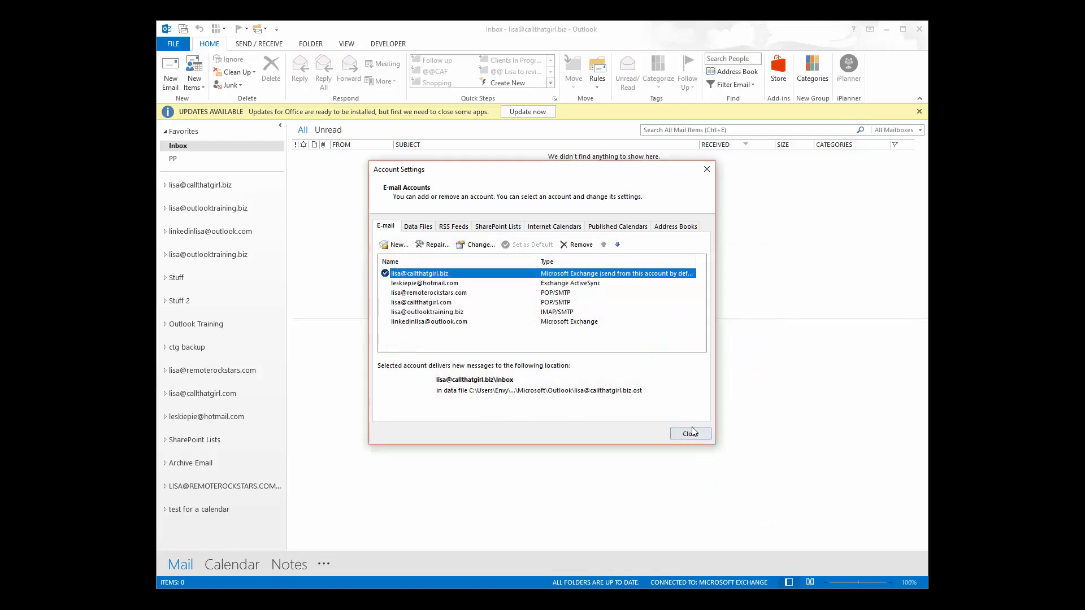
pyautogui.click(691, 435)
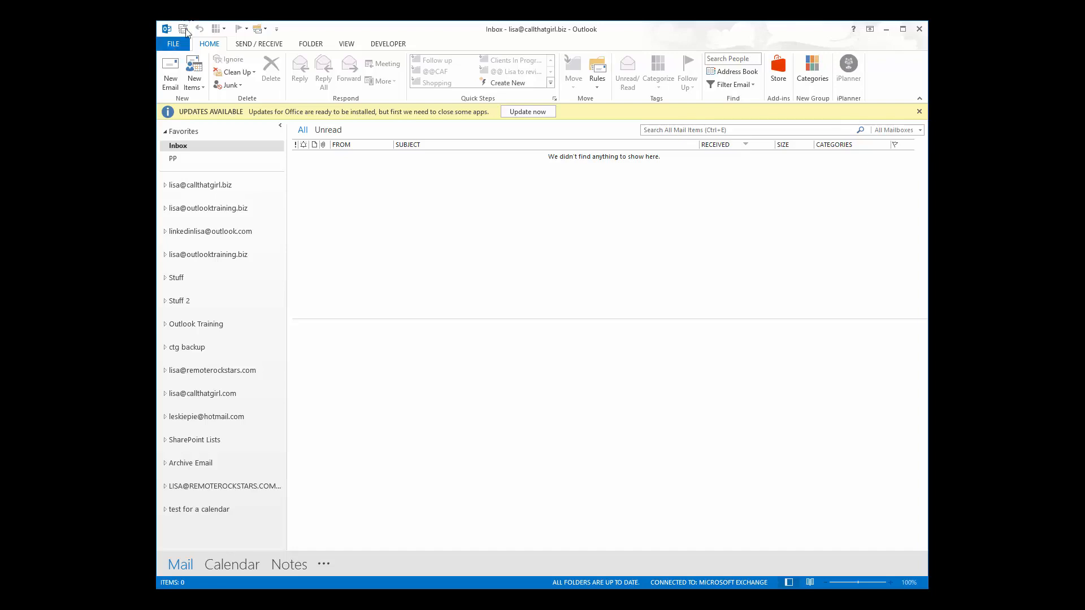
# Exit Outlook from the File backstage.
pyautogui.click(173, 45)
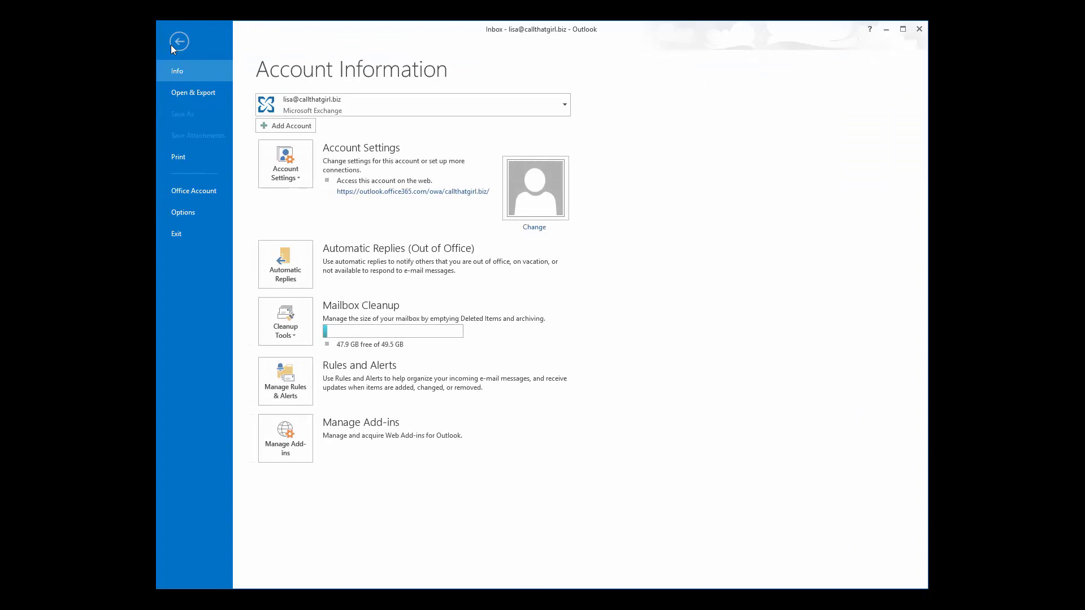
pyautogui.click(176, 43)
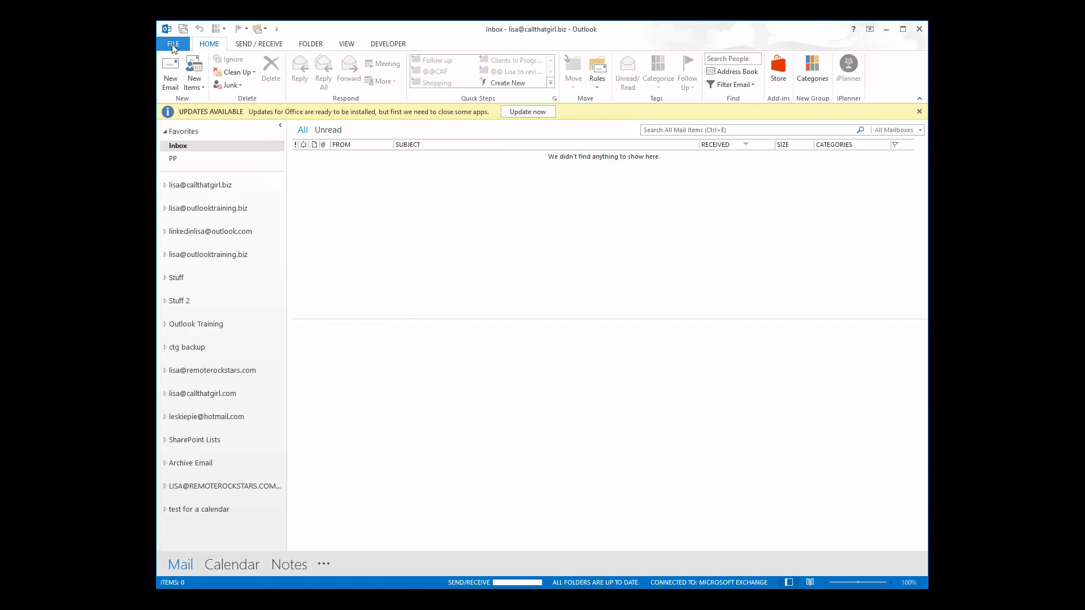
pyautogui.click(173, 46)
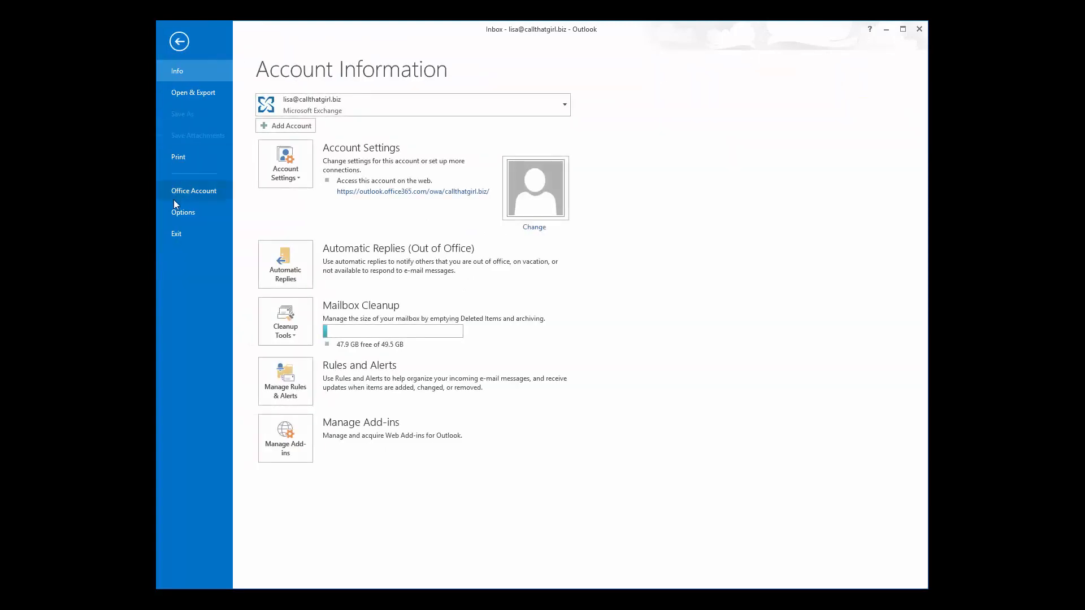
pyautogui.click(175, 234)
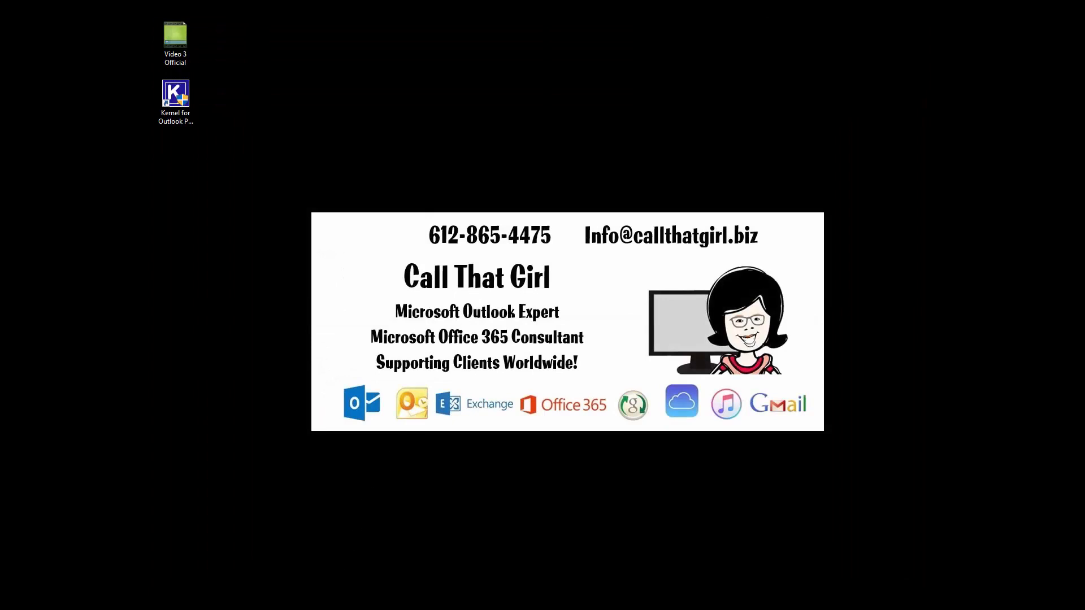
# Confirm the Outlook profile in the Choose Profile dialog to reopen Outlook.
pyautogui.click(541, 331)
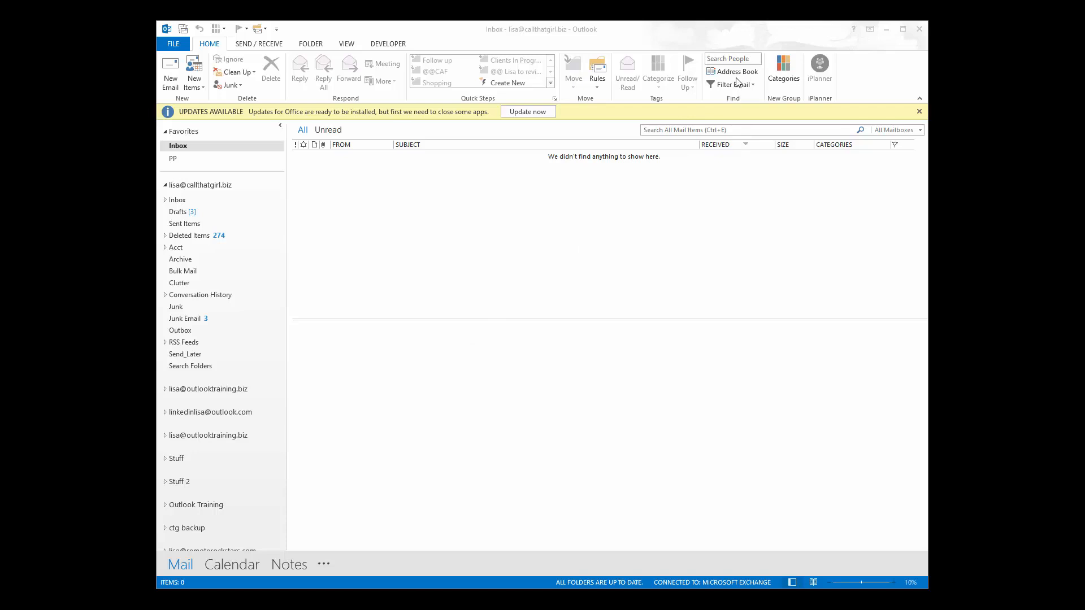
# Check the View tab's Reading Pane and Folder Pane choices without changing either layout.
pyautogui.click(347, 45)
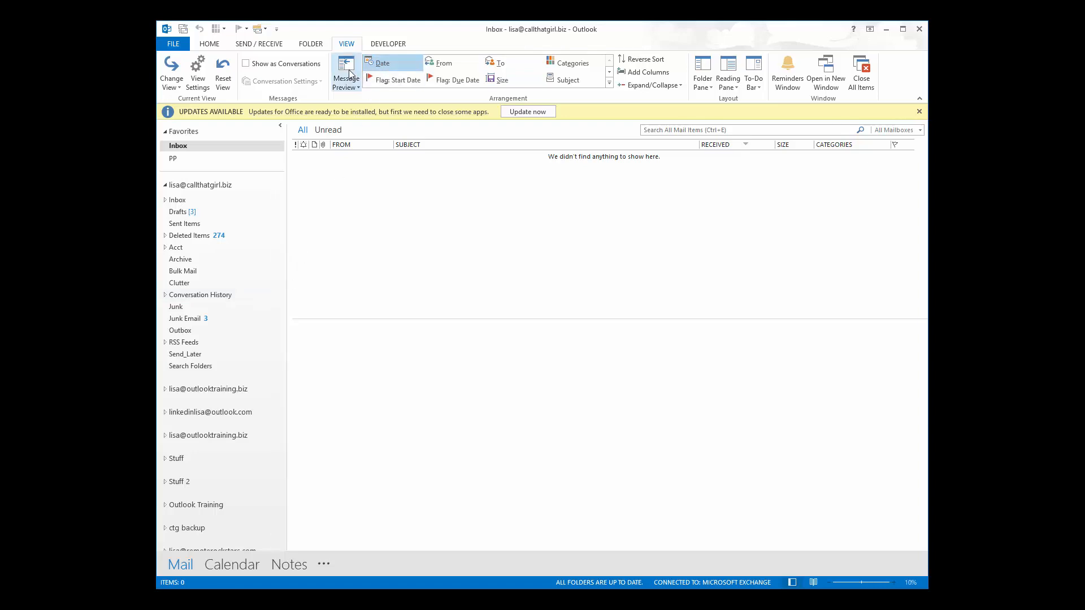
pyautogui.click(736, 89)
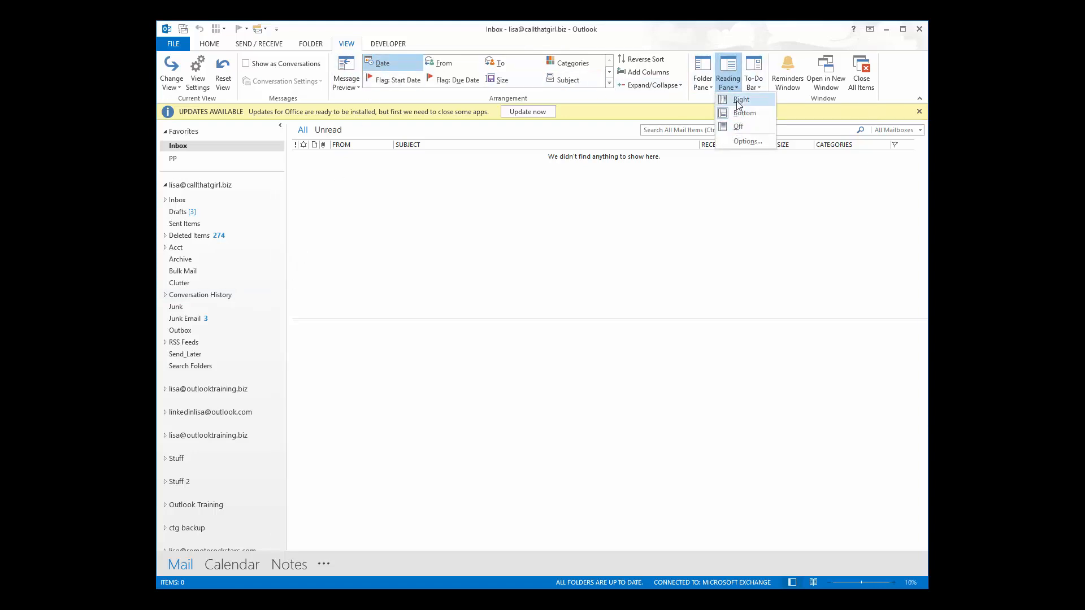
pyautogui.click(728, 80)
pyautogui.click(703, 82)
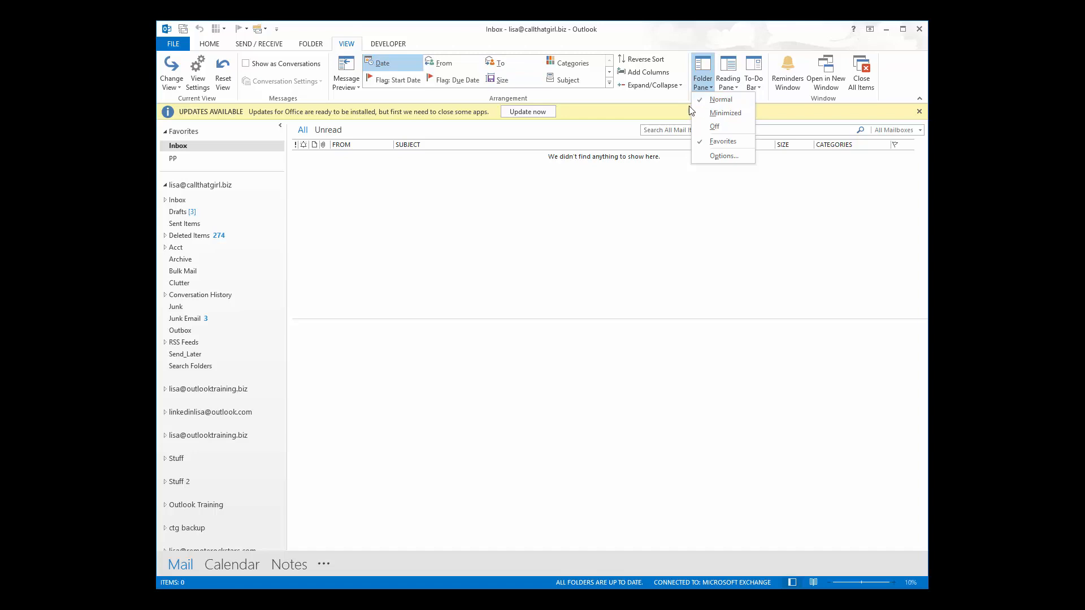
pyautogui.press('Escape')
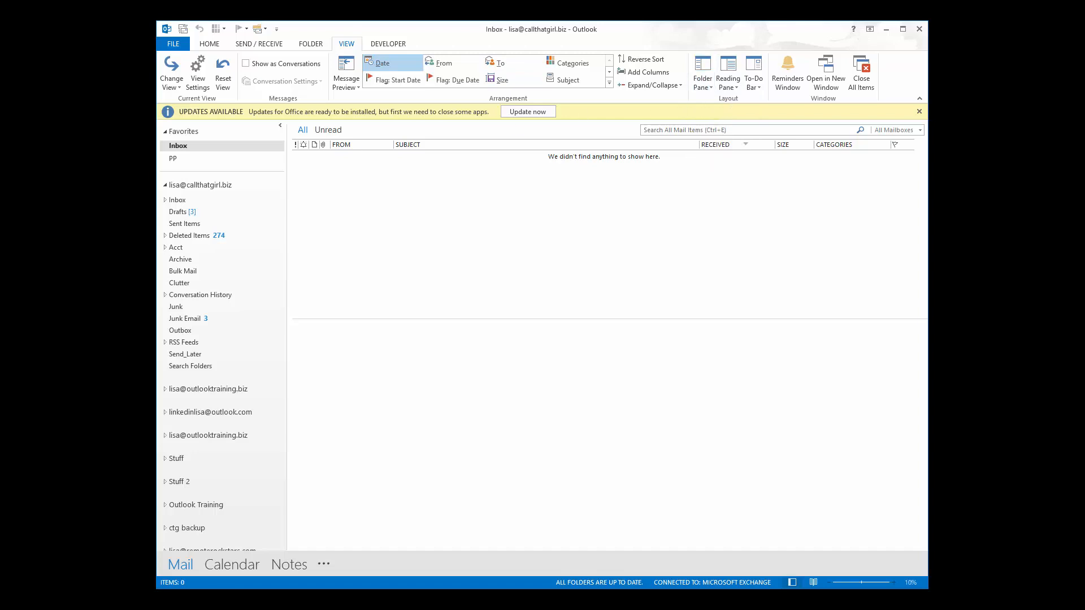
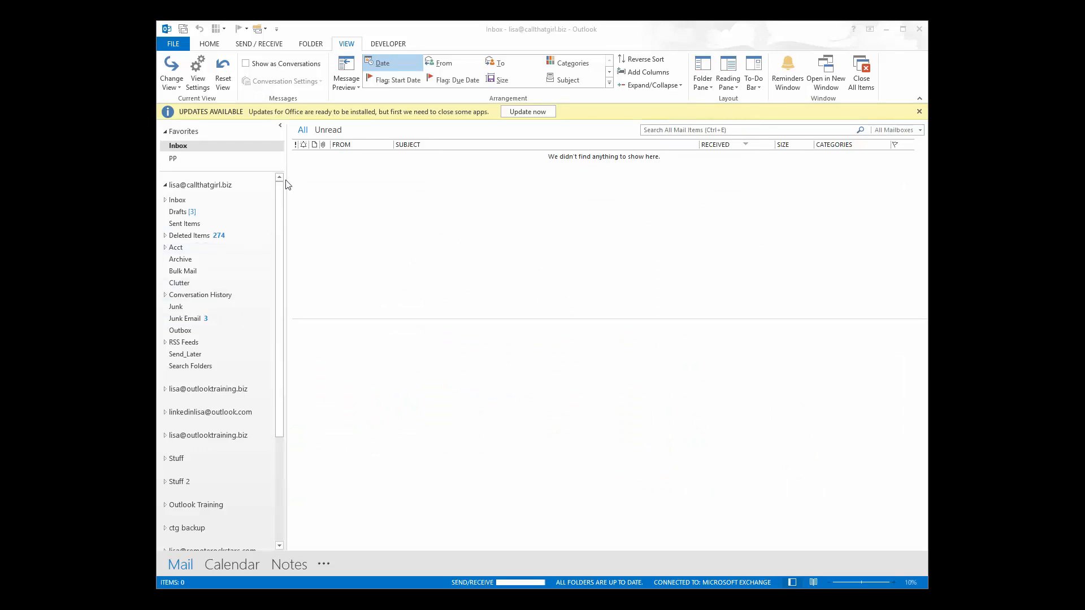
# Locate Microsoft Office 365 - en-us, version 15.0.4867.1003, in Control Panel's Programs and Features.
pyautogui.click(208, 45)
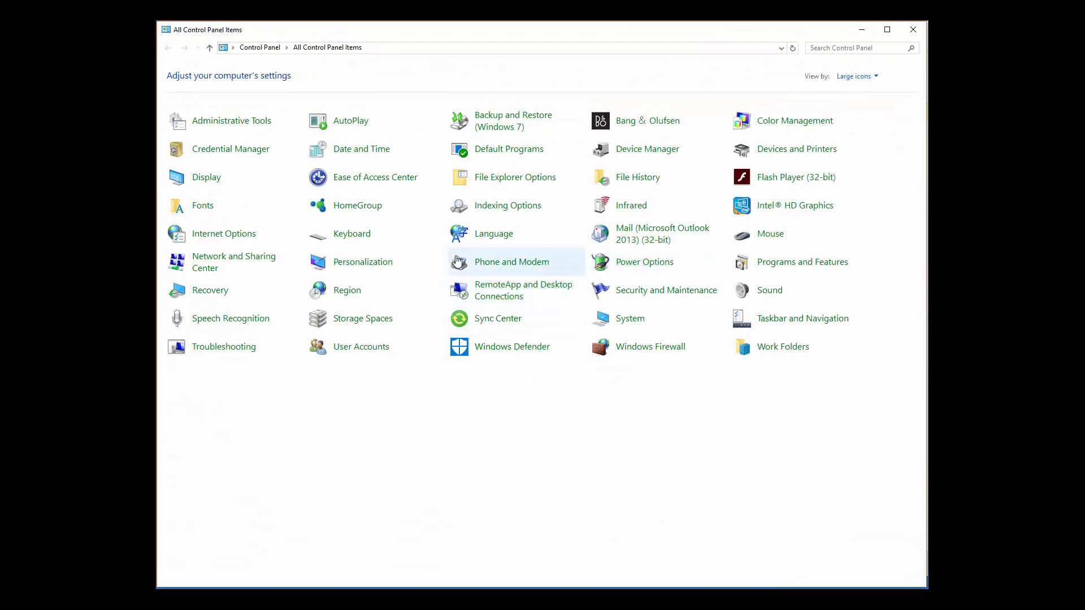
pyautogui.click(759, 267)
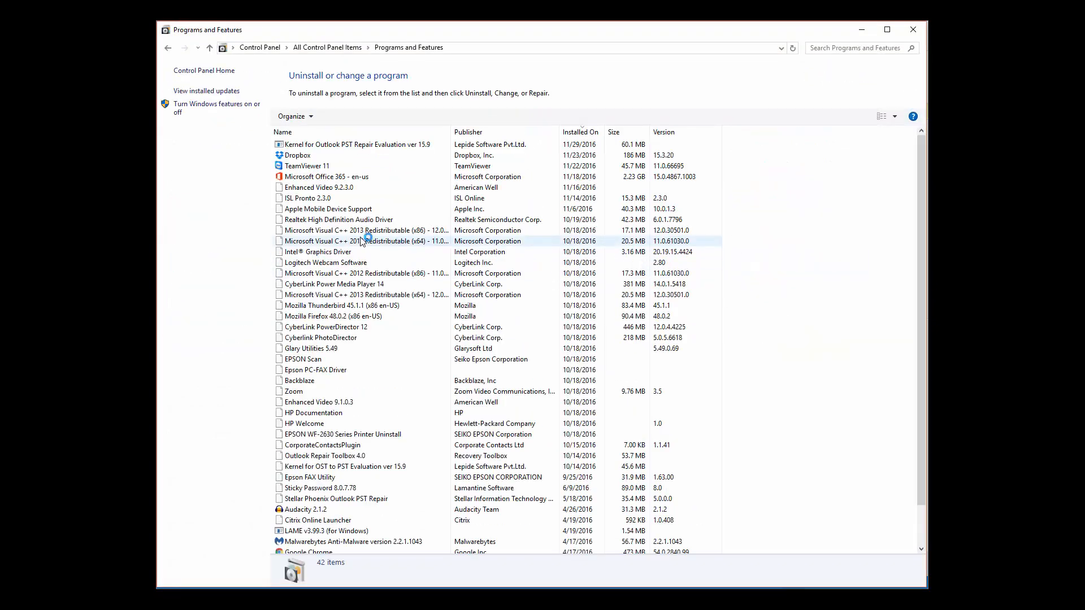
pyautogui.scroll(-3, 317, 192)
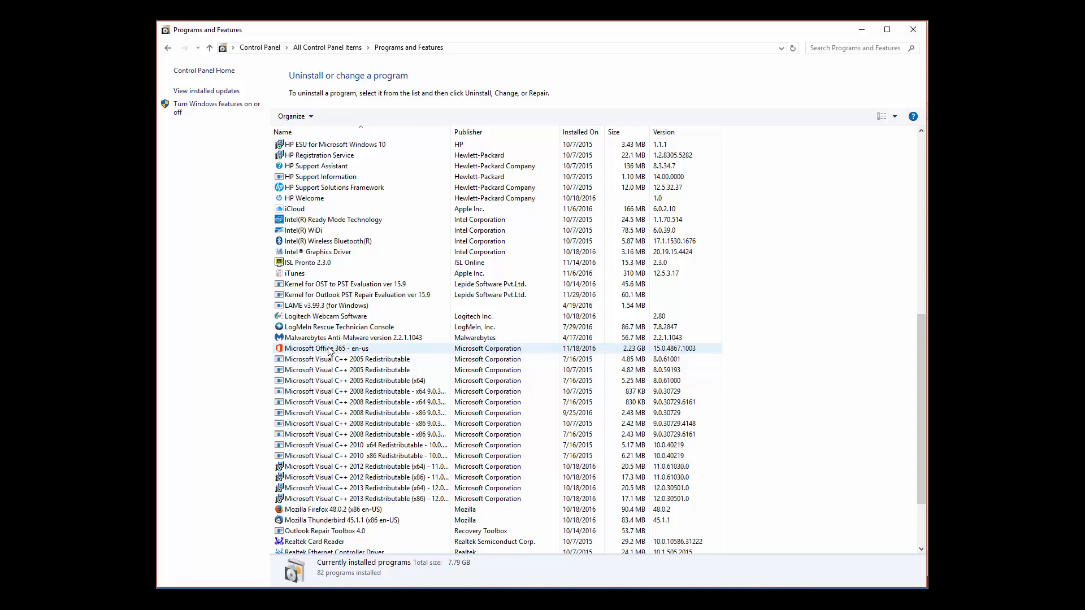
pyautogui.click(329, 349)
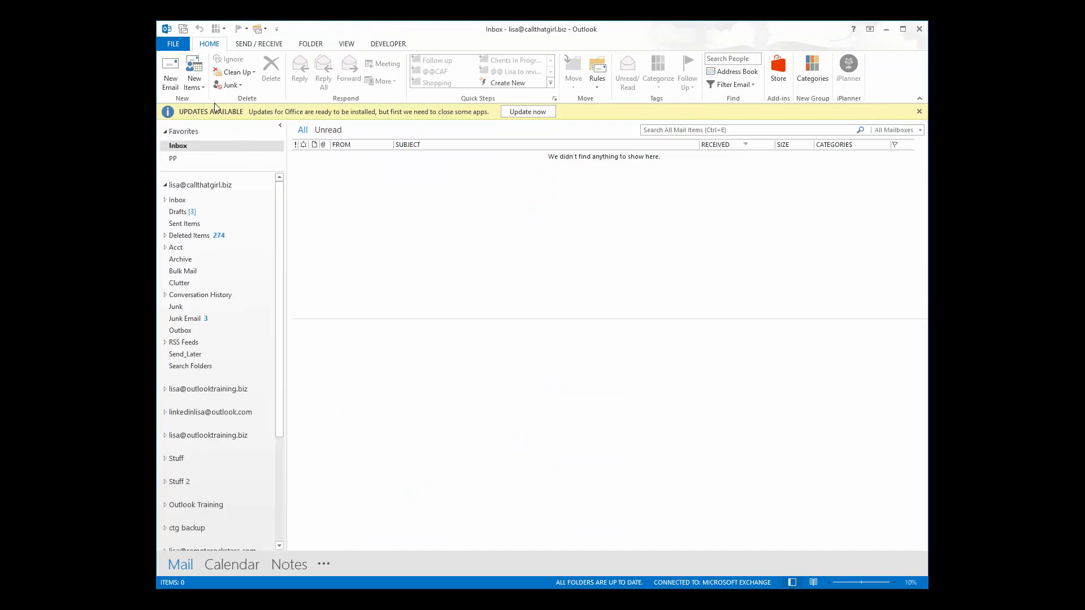
pyautogui.click(173, 44)
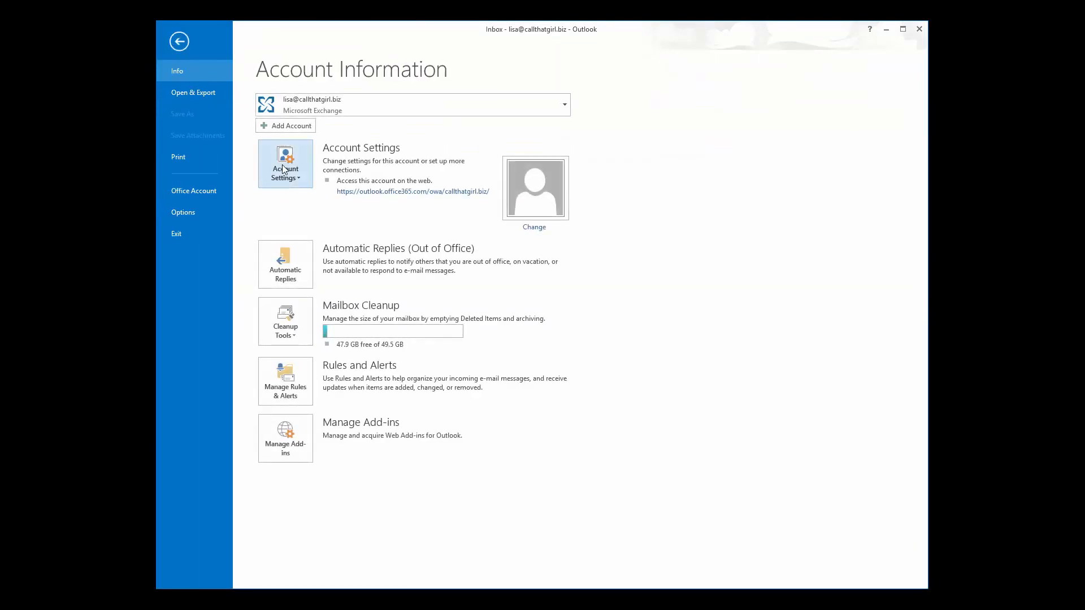
pyautogui.click(283, 170)
pyautogui.click(297, 212)
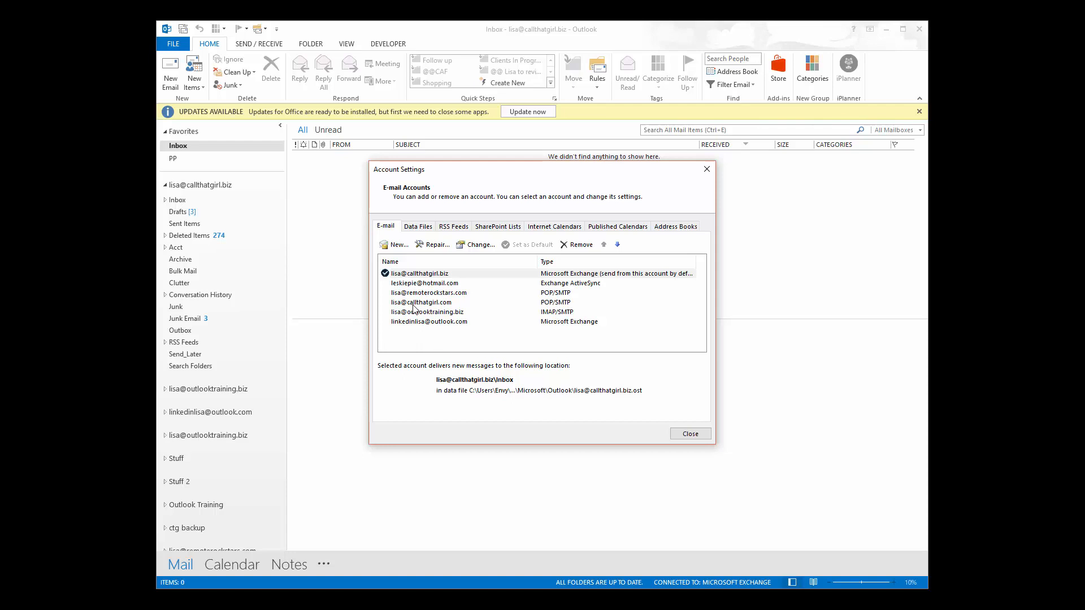
pyautogui.click(418, 226)
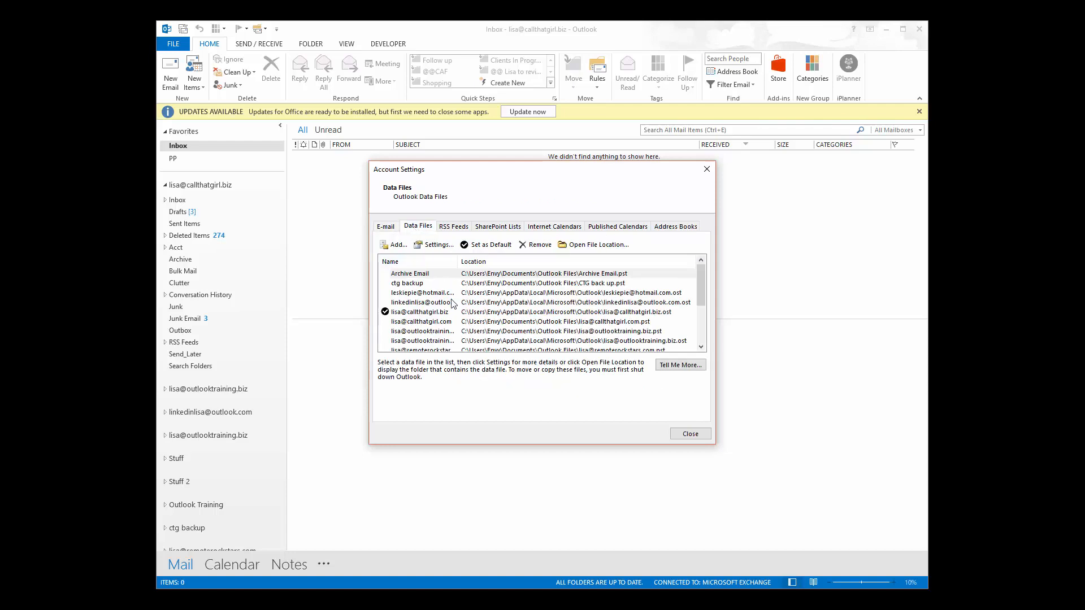
pyautogui.click(388, 228)
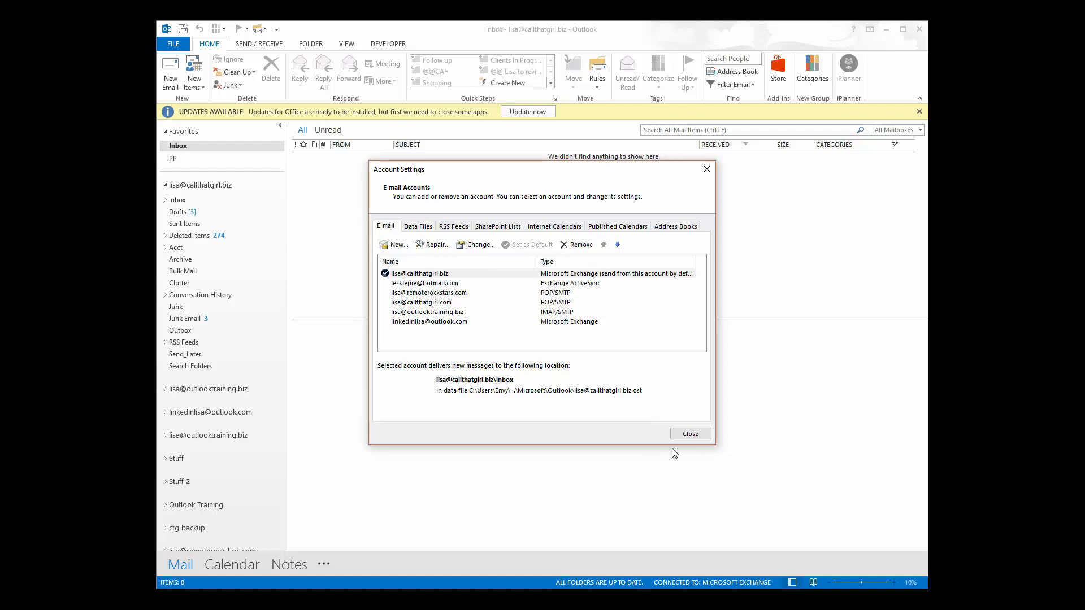
pyautogui.click(689, 434)
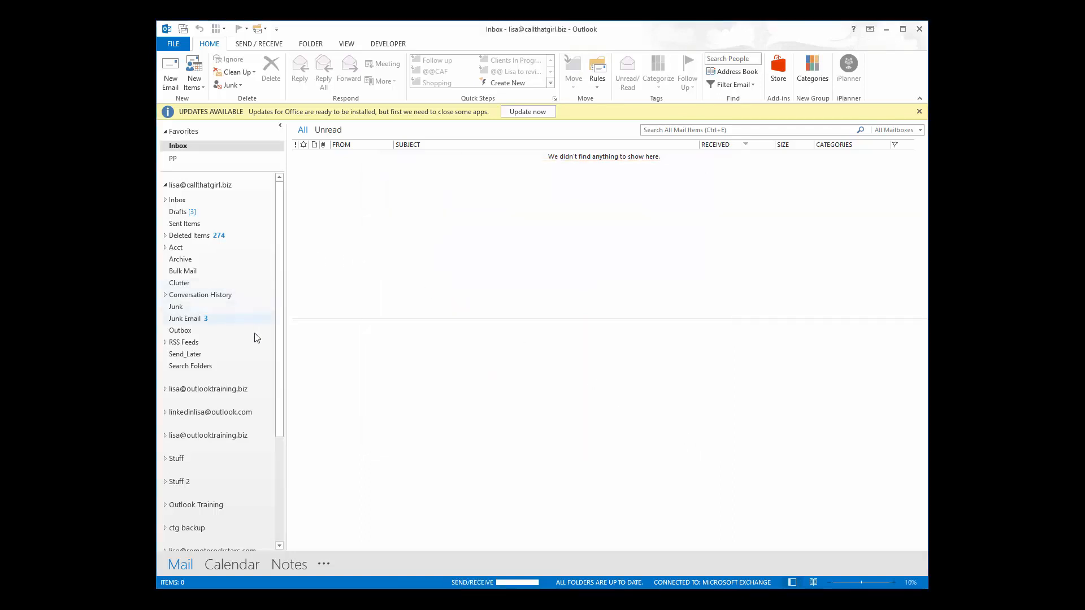
pyautogui.scroll(-4, 244, 384)
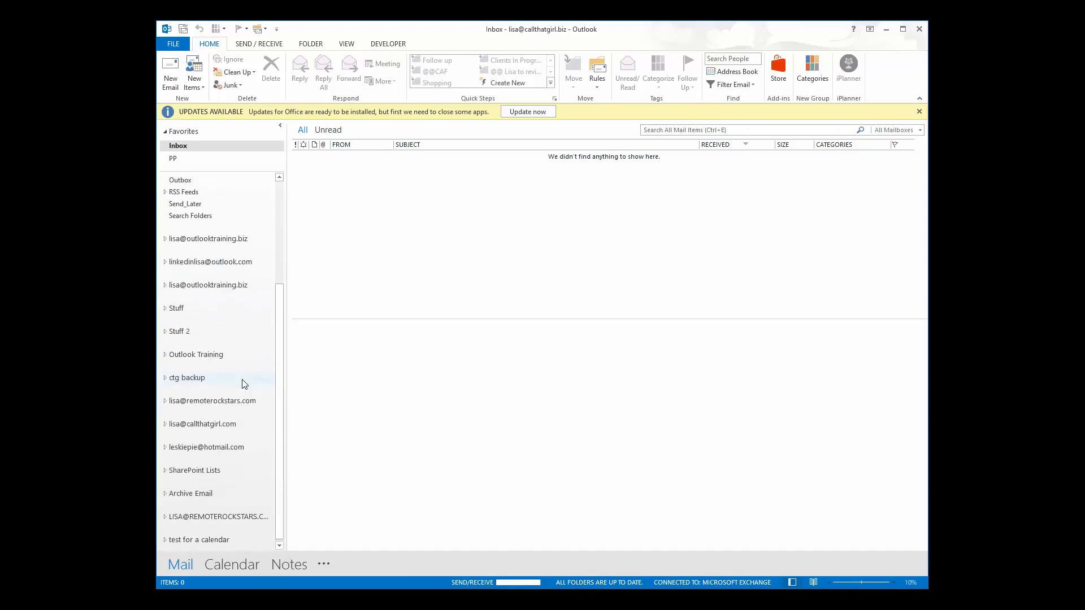
# Check the folder sizes in the data file properties of the account below ctg backup.
pyautogui.click(166, 399)
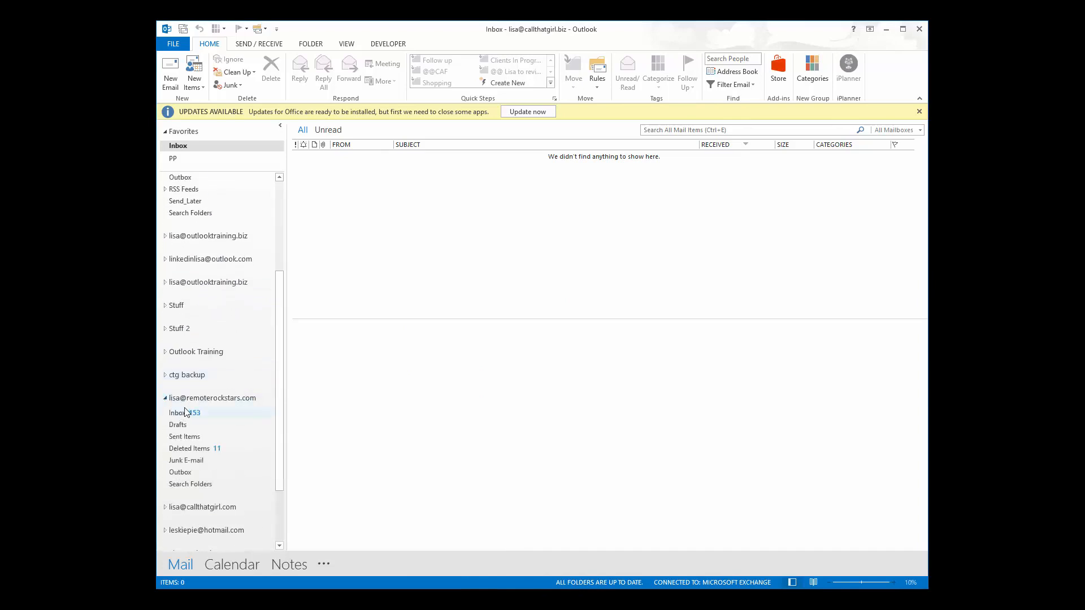
pyautogui.rightClick(205, 399)
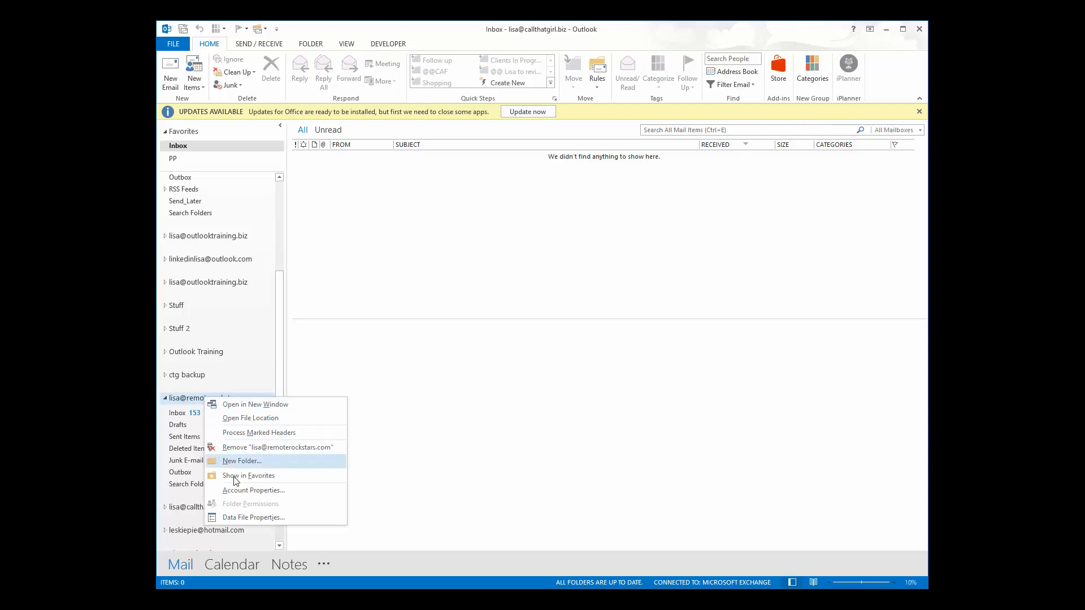
pyautogui.click(246, 517)
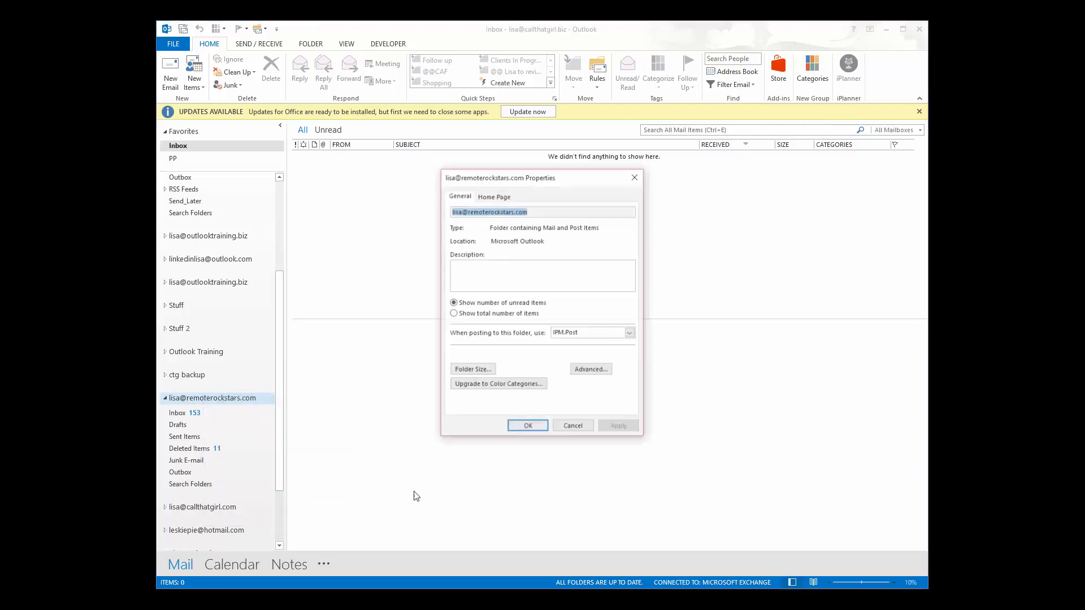
pyautogui.click(468, 371)
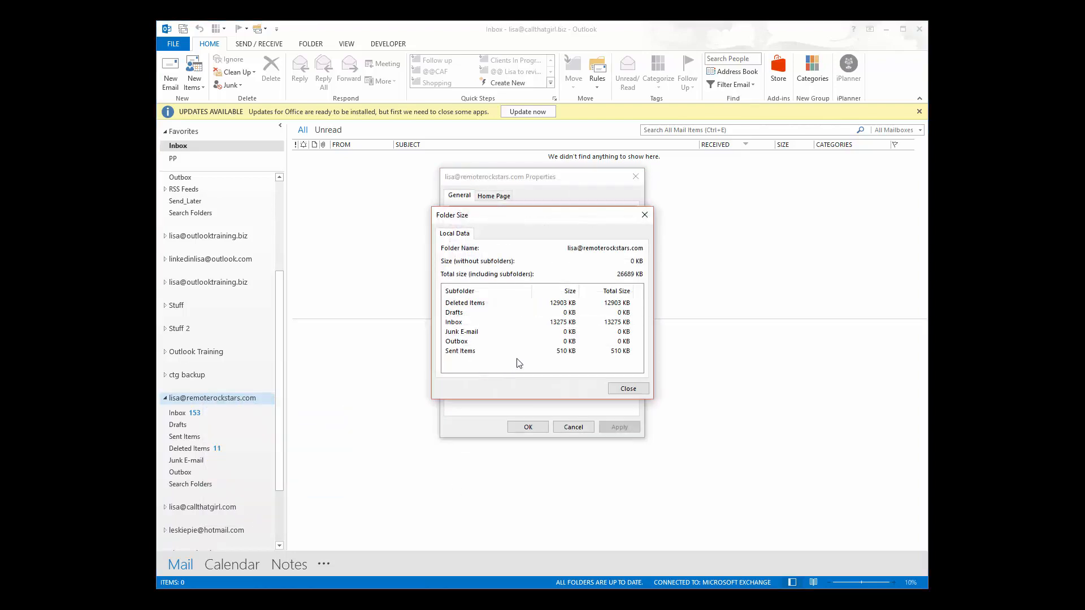
pyautogui.click(628, 389)
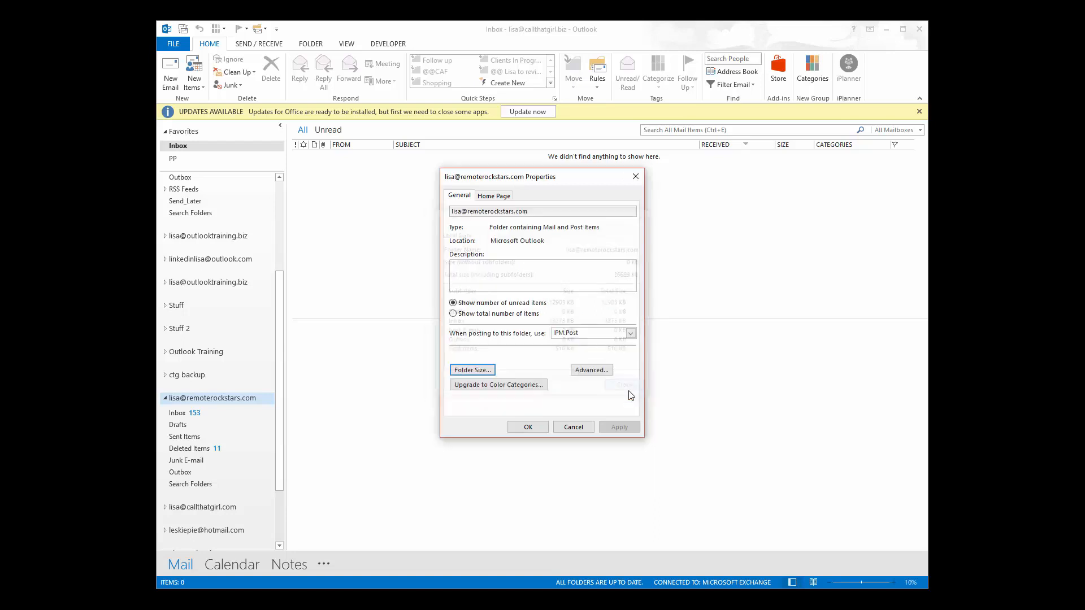
pyautogui.click(573, 427)
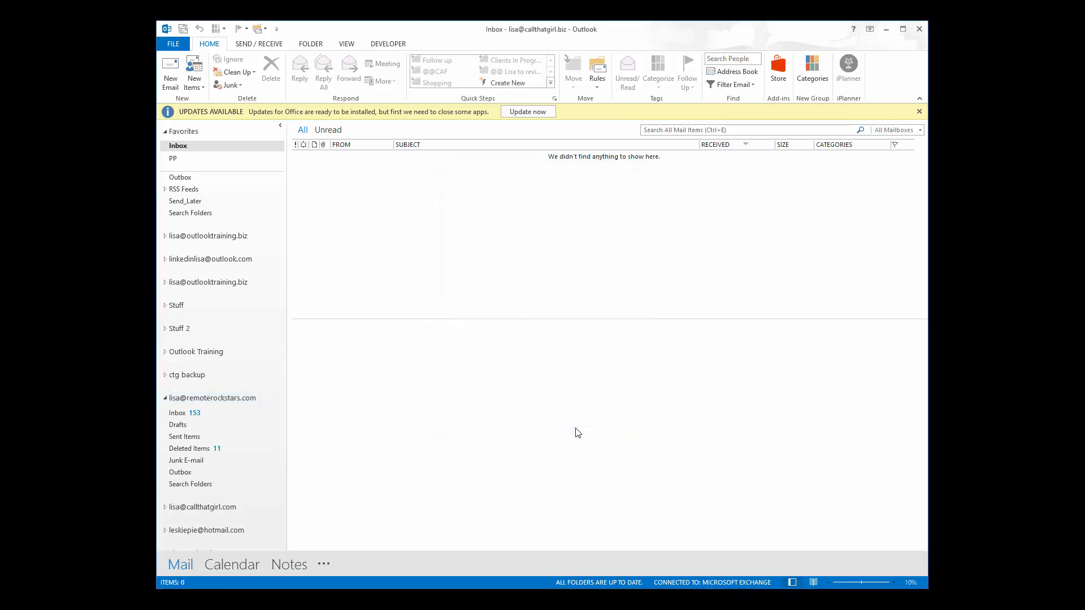
# Select the 153-unread account's .pst file path under Advanced and open File Explorer.
pyautogui.rightClick(257, 402)
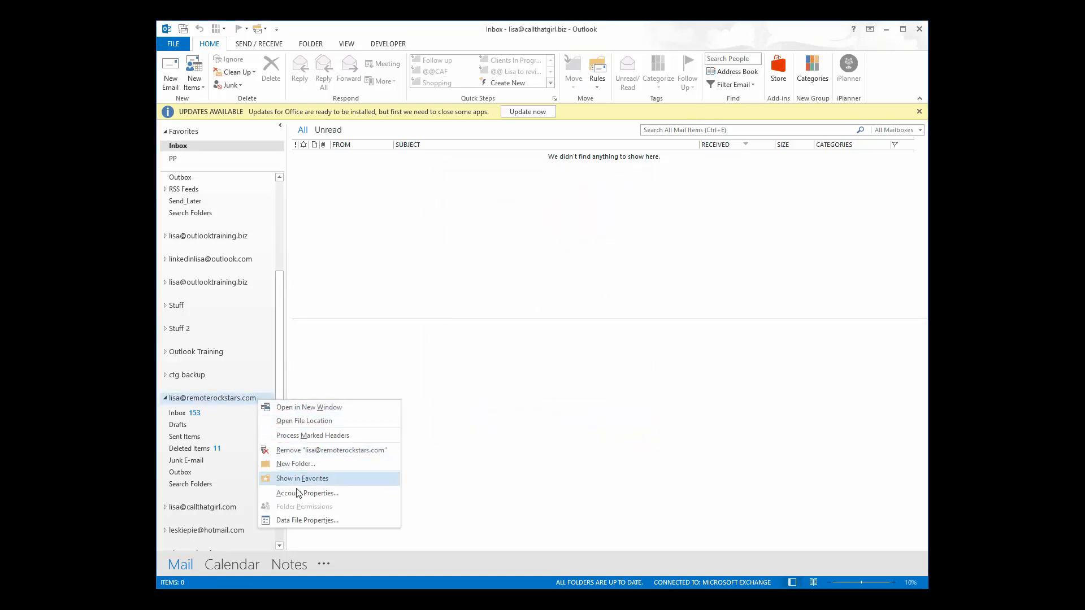
pyautogui.click(307, 520)
pyautogui.click(591, 371)
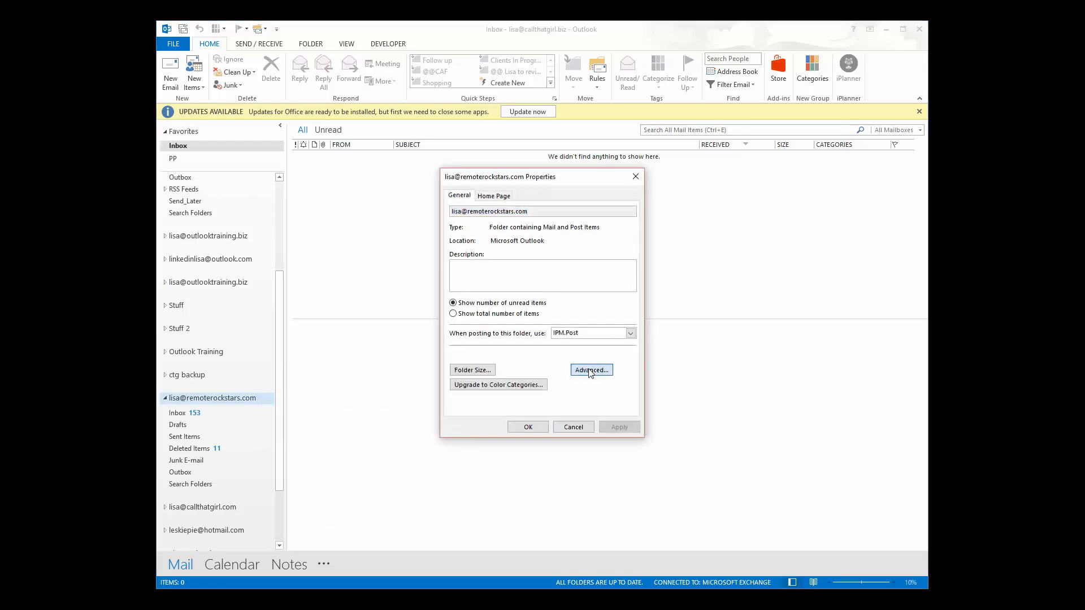
pyautogui.moveTo(500, 237); pyautogui.dragTo(785, 252)
pyautogui.hotkey('ctrl', 'c')
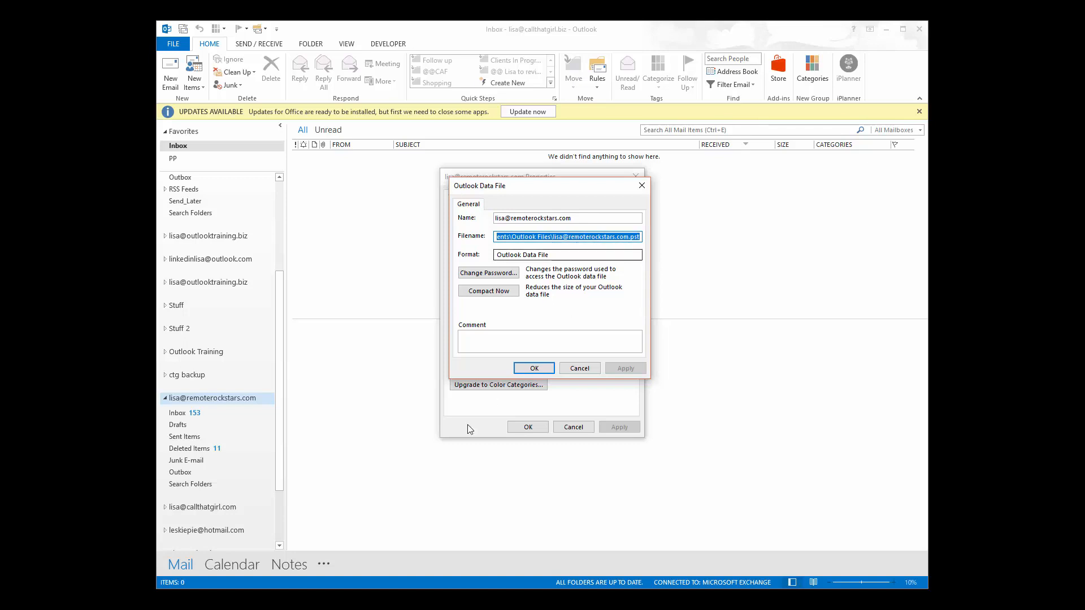
pyautogui.press('super+e')
pyautogui.click(390, 170)
# Paste the .pst path, trim it to Documents\Outlook Files, and confirm the 36.5 MB file.
pyautogui.hotkey('ctrl', 'v')
pyautogui.press('BackSpace')
pyautogui.press('BackSpace')
pyautogui.press('BackSpace')
pyautogui.press('BackSpace')
pyautogui.press('BackSpace')
pyautogui.press('BackSpace')
pyautogui.press('BackSpace')
pyautogui.press('BackSpace')
pyautogui.press('BackSpace')
pyautogui.press('BackSpace')
pyautogui.press('BackSpace')
pyautogui.press('BackSpace')
pyautogui.press('BackSpace')
pyautogui.press('BackSpace')
pyautogui.press('BackSpace')
pyautogui.press('BackSpace')
pyautogui.press('BackSpace')
pyautogui.press('BackSpace')
pyautogui.press('BackSpace')
pyautogui.press('BackSpace')
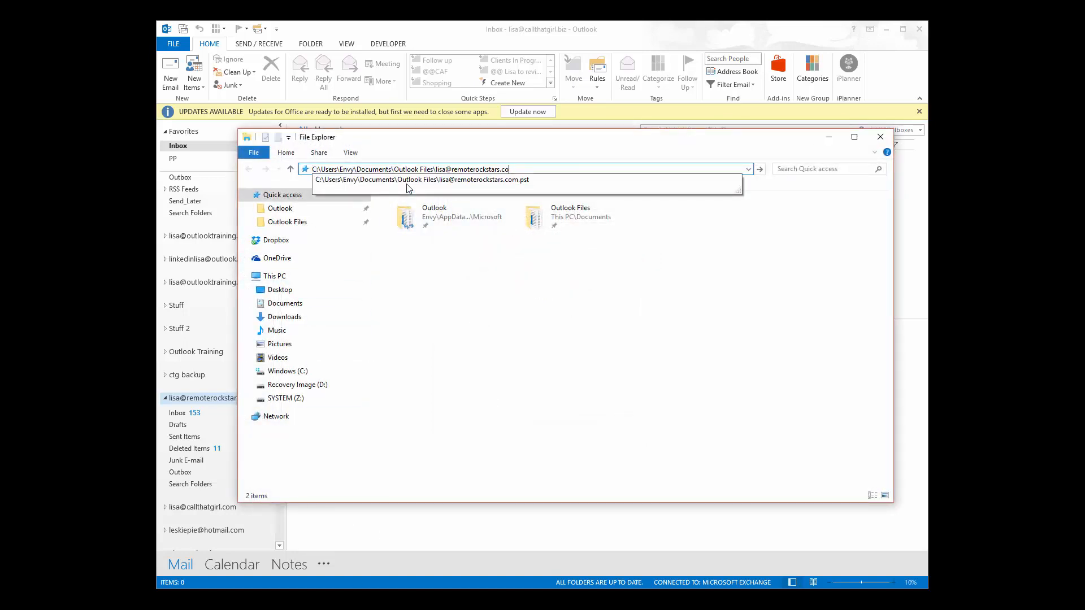
pyautogui.press('Return')
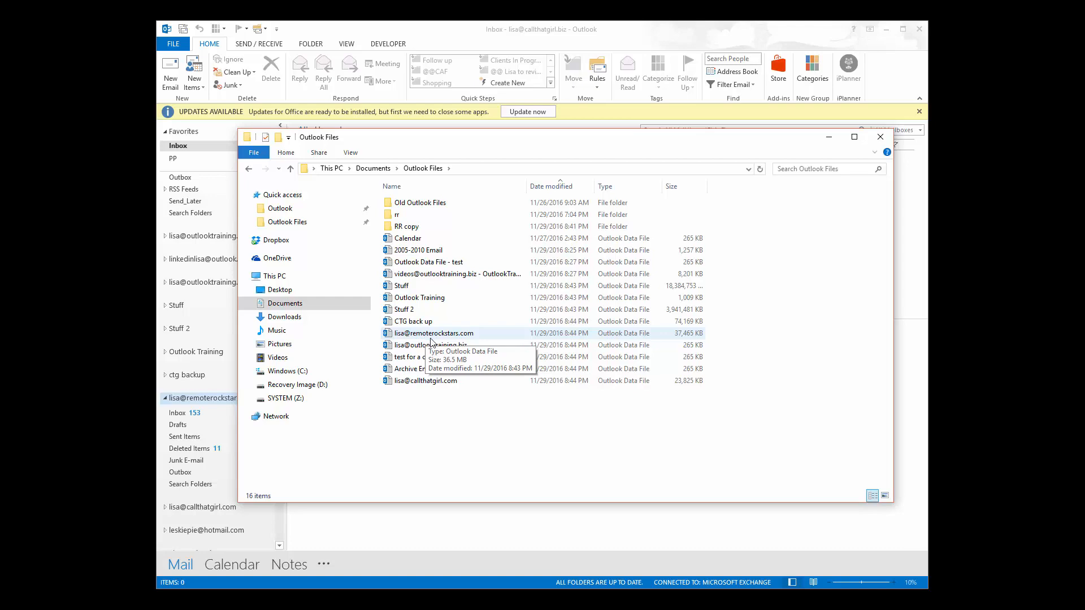
pyautogui.click(881, 136)
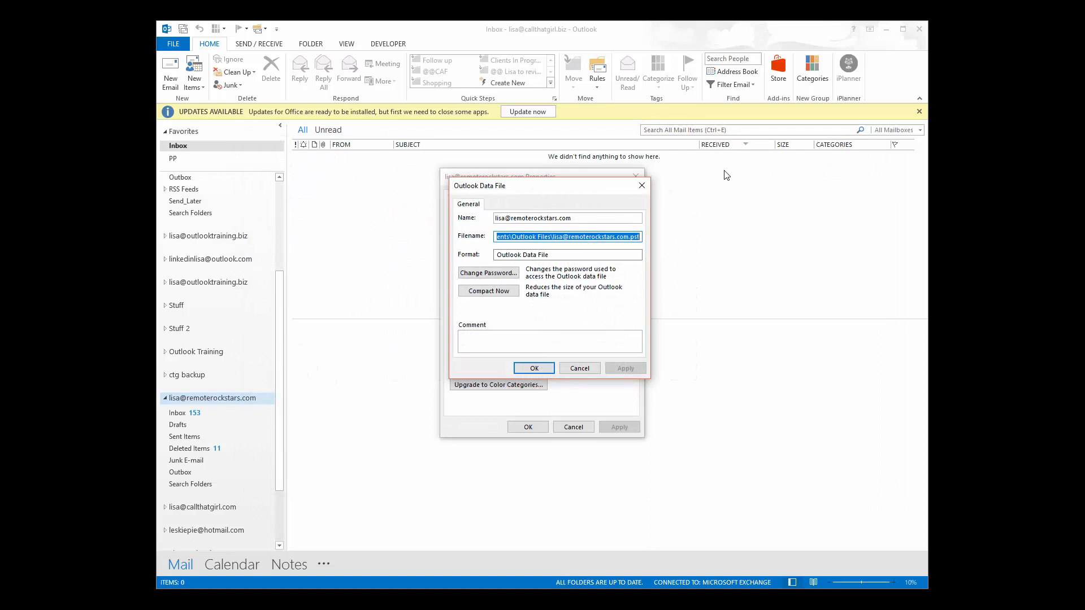
# Close the data file dialogs and review Account Settings' Data Files list, including Archive Email.pst.
pyautogui.click(579, 368)
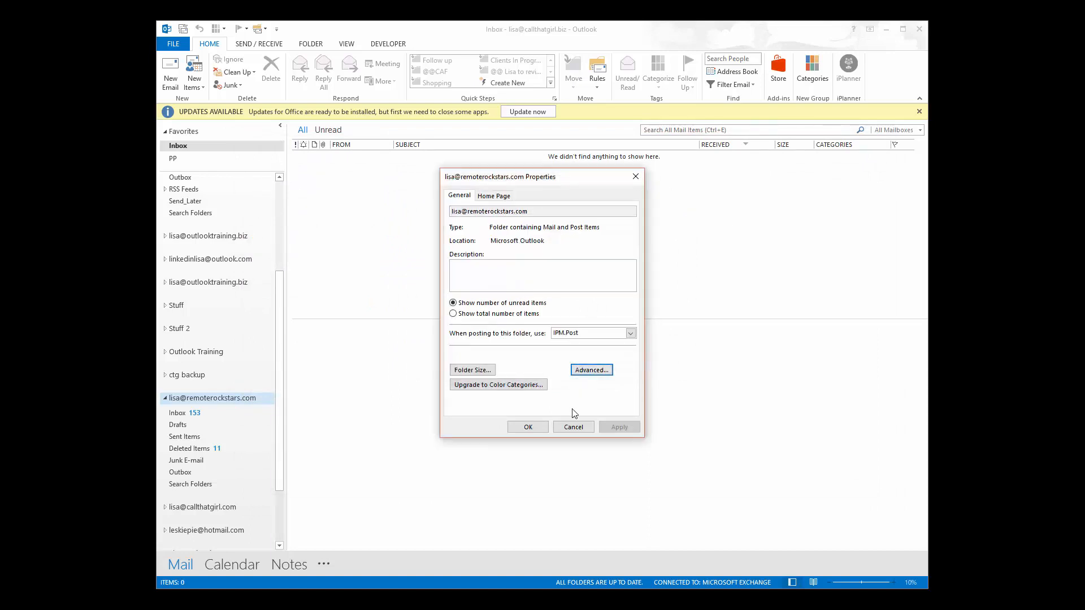
pyautogui.click(573, 426)
pyautogui.click(174, 44)
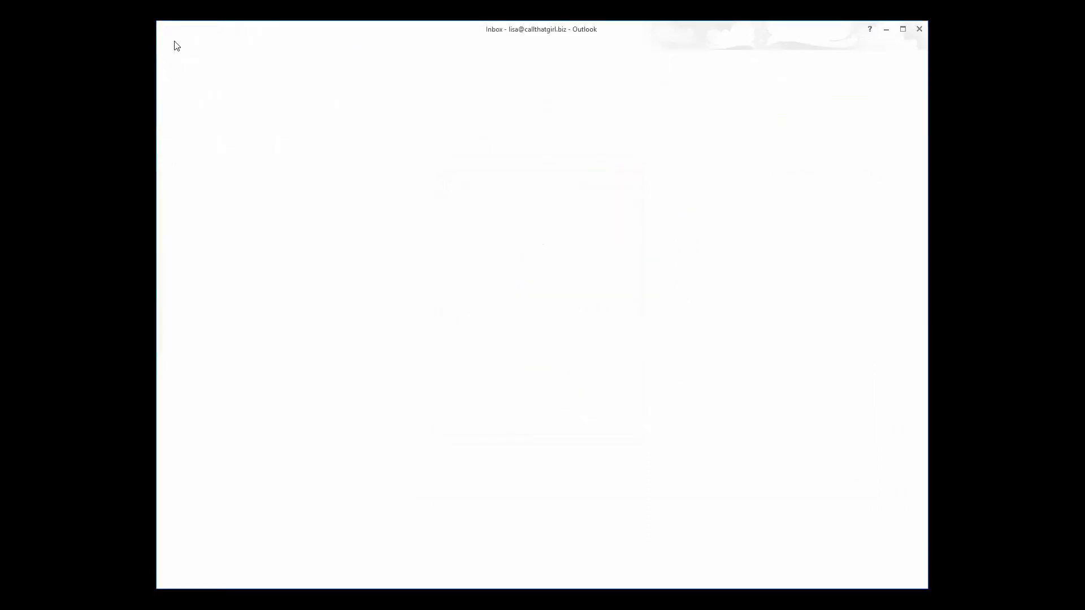
pyautogui.click(283, 161)
pyautogui.click(294, 204)
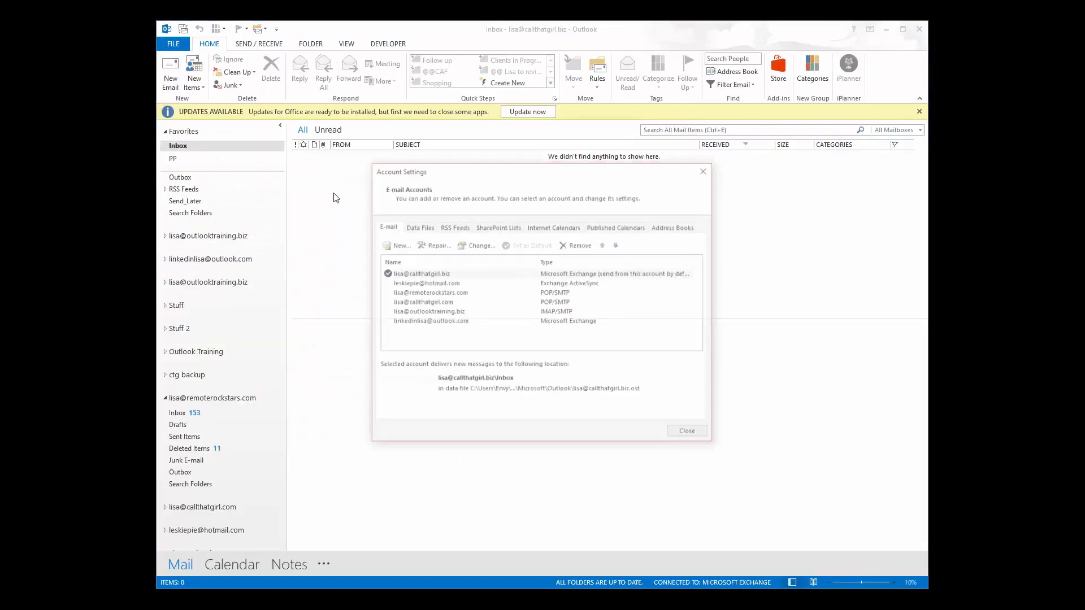
pyautogui.click(430, 228)
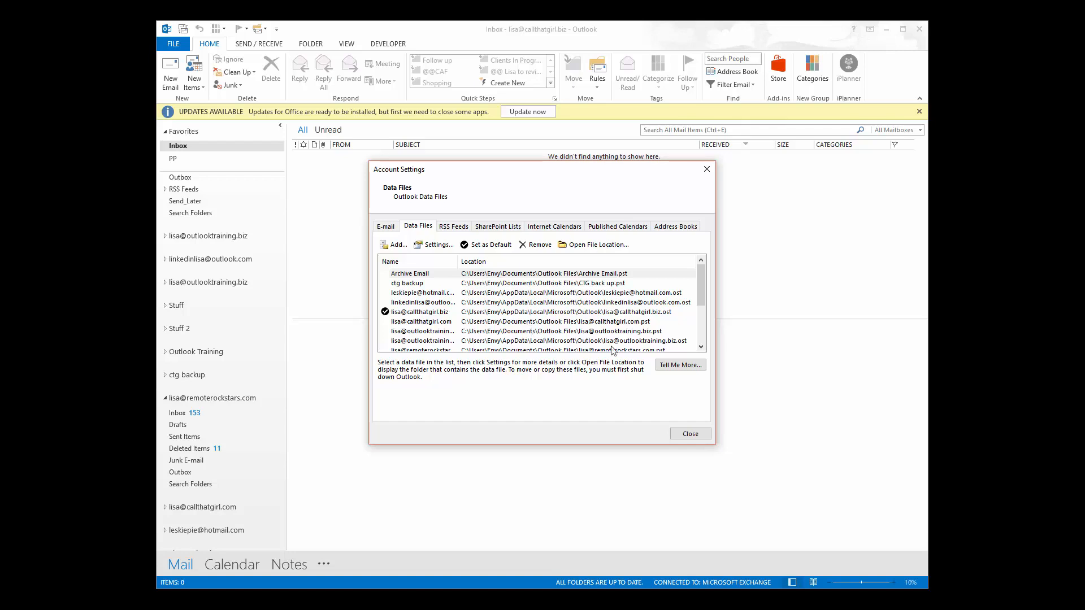
pyautogui.click(690, 433)
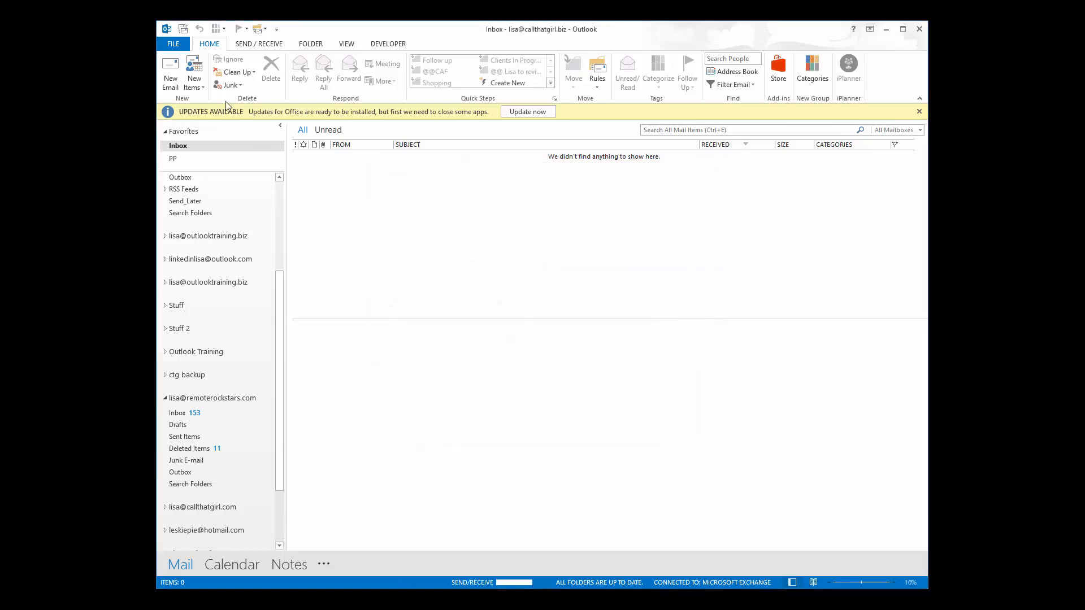
pyautogui.click(173, 44)
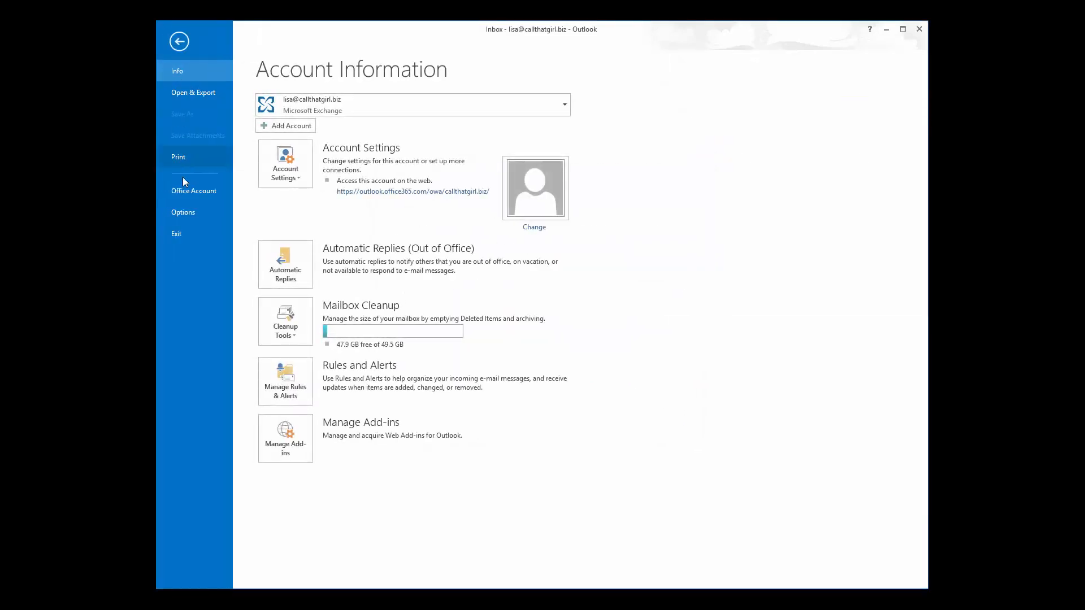
pyautogui.click(184, 213)
pyautogui.click(292, 351)
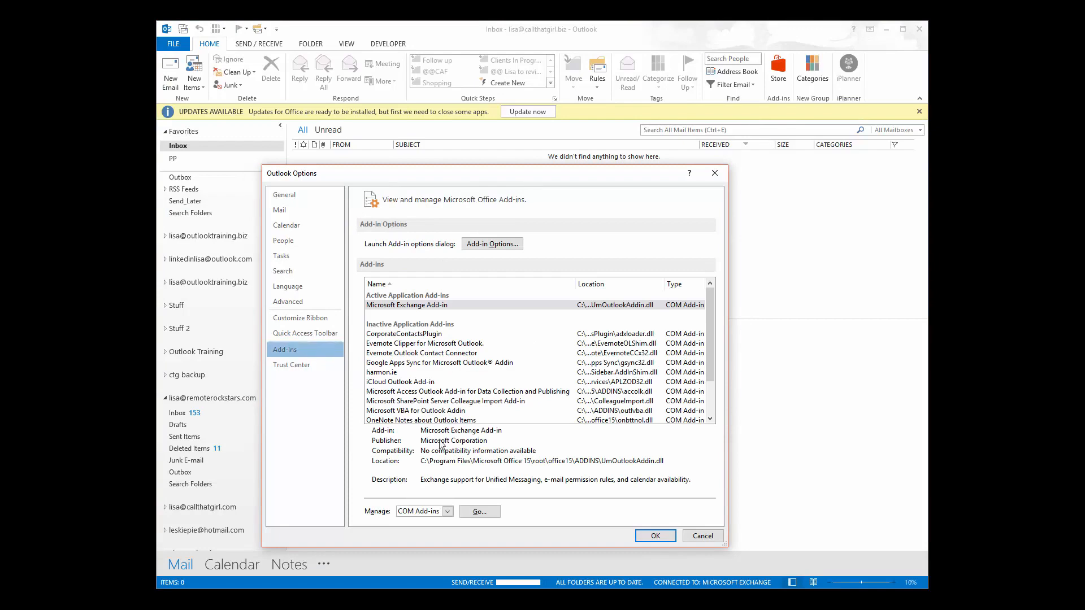
pyautogui.click(479, 511)
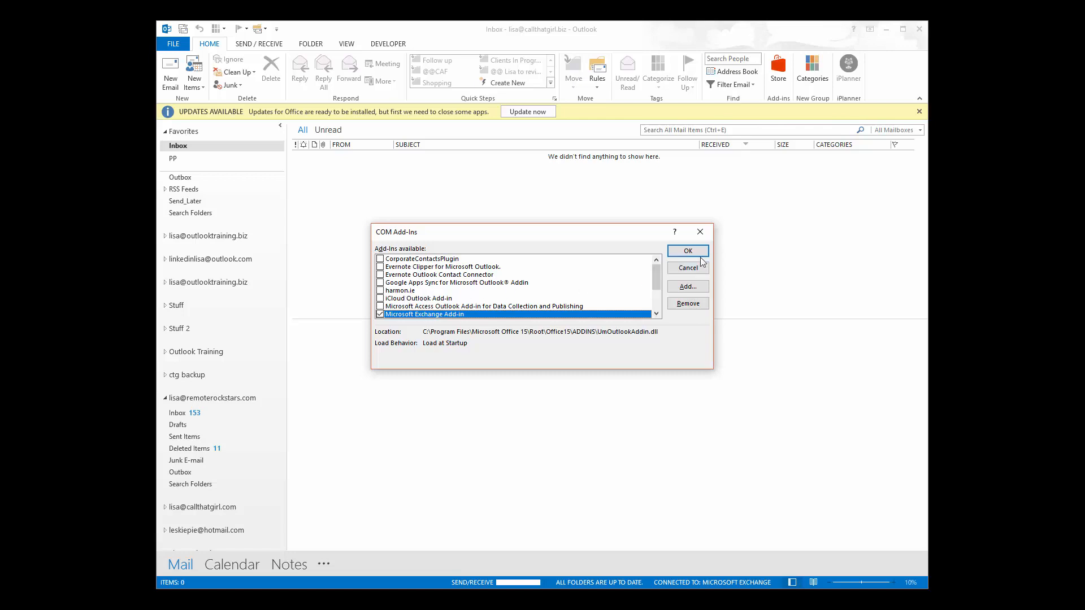
pyautogui.click(683, 270)
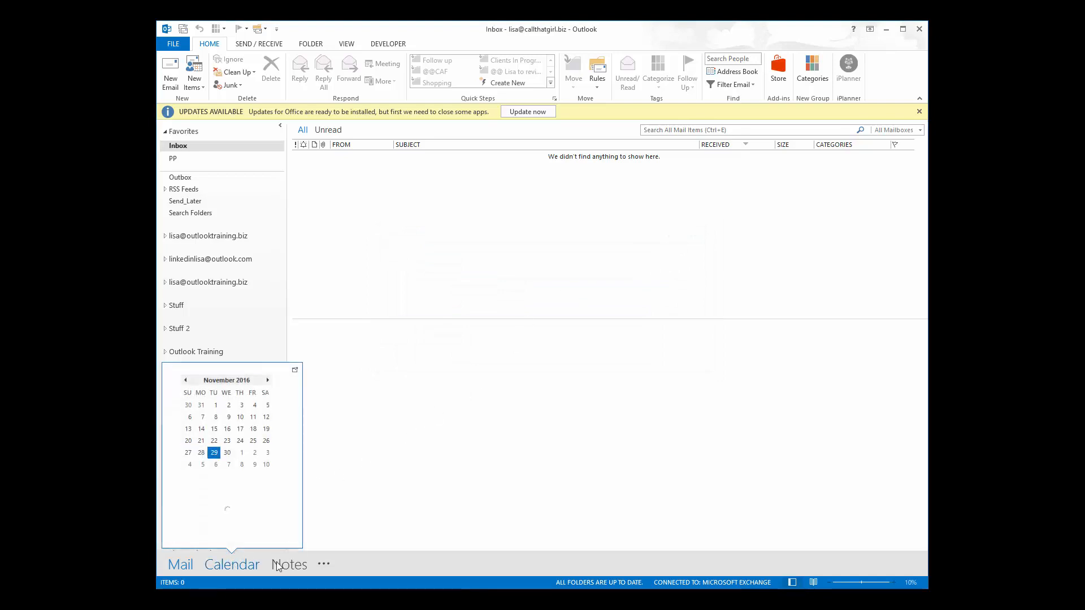
pyautogui.click(324, 565)
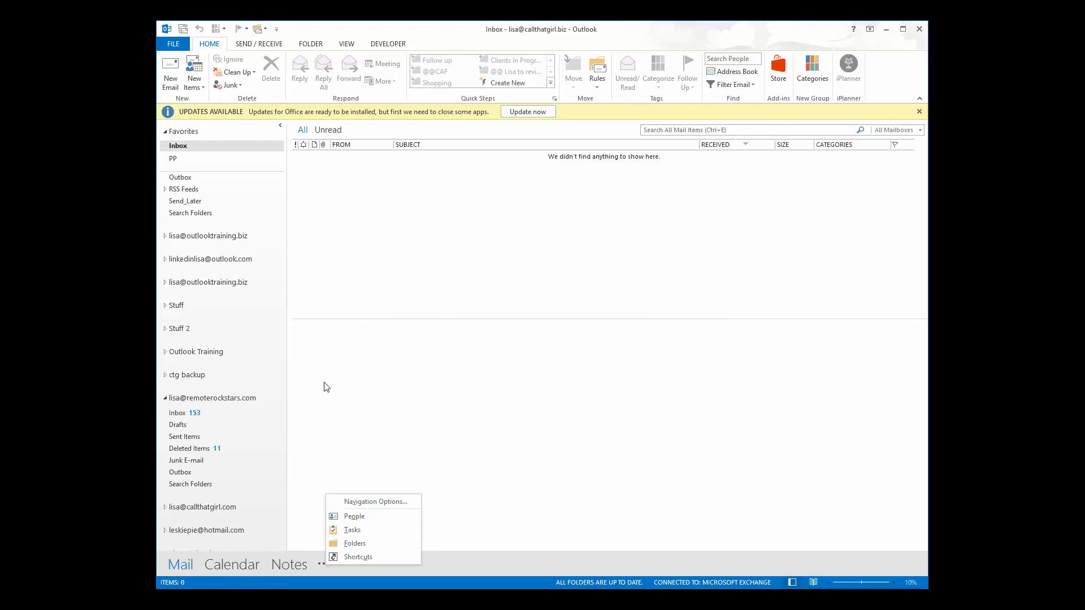
pyautogui.press('Escape')
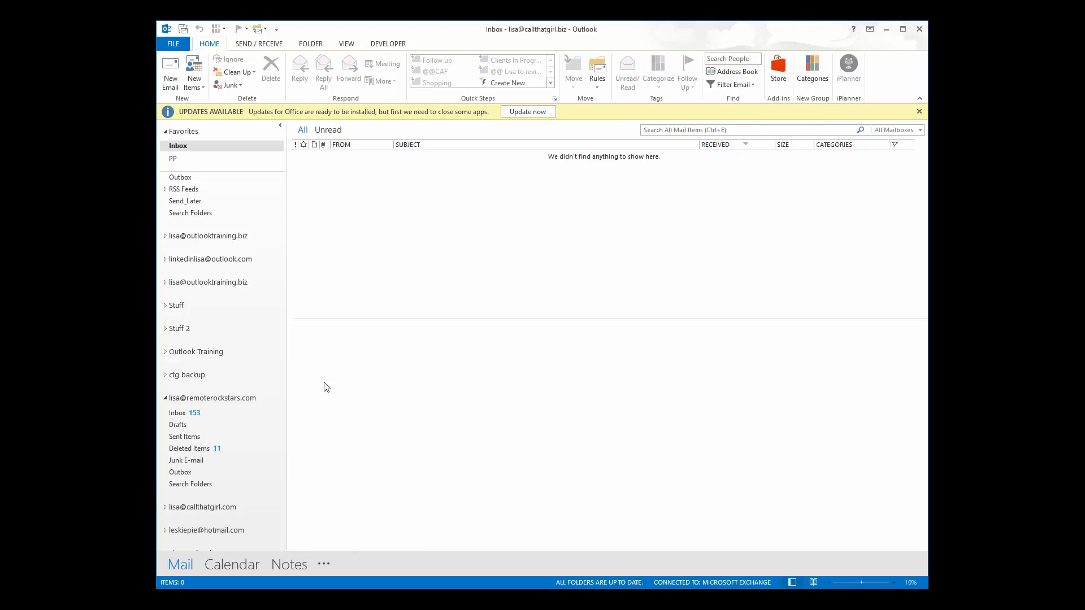